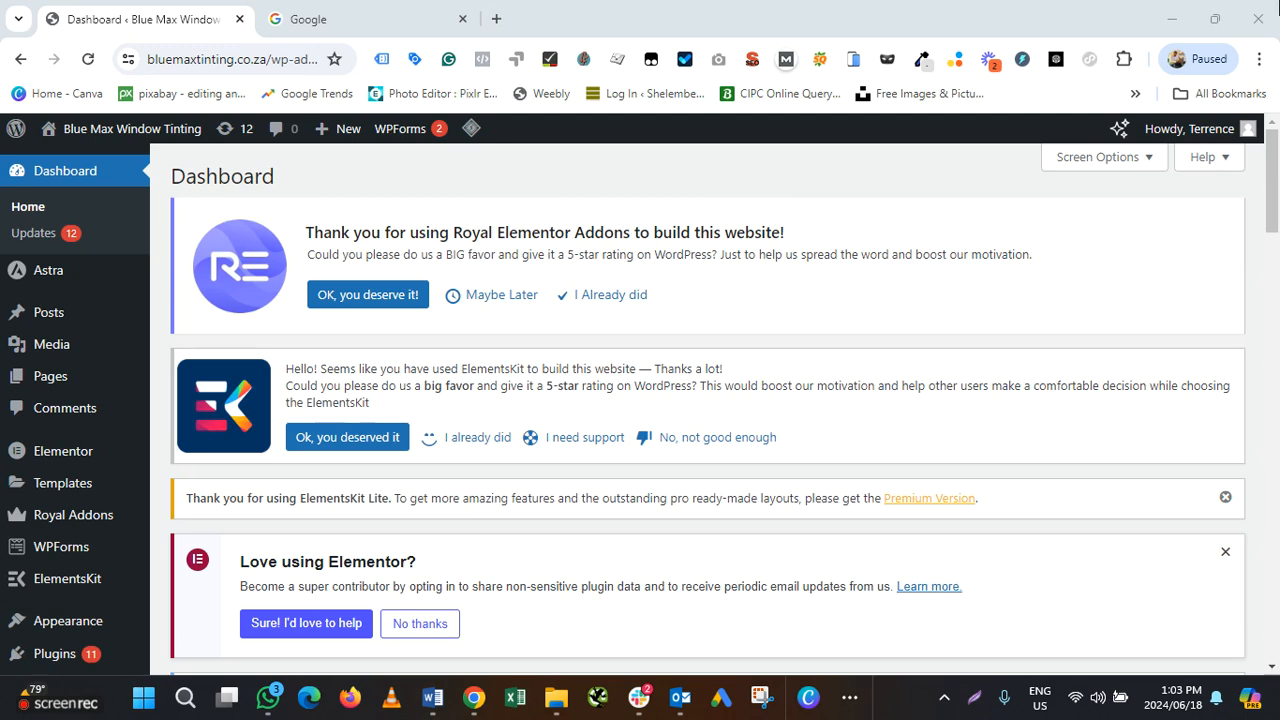
# Dismiss the chat notification and go to the Add New Plugin page
pyautogui.moveTo(48, 270)
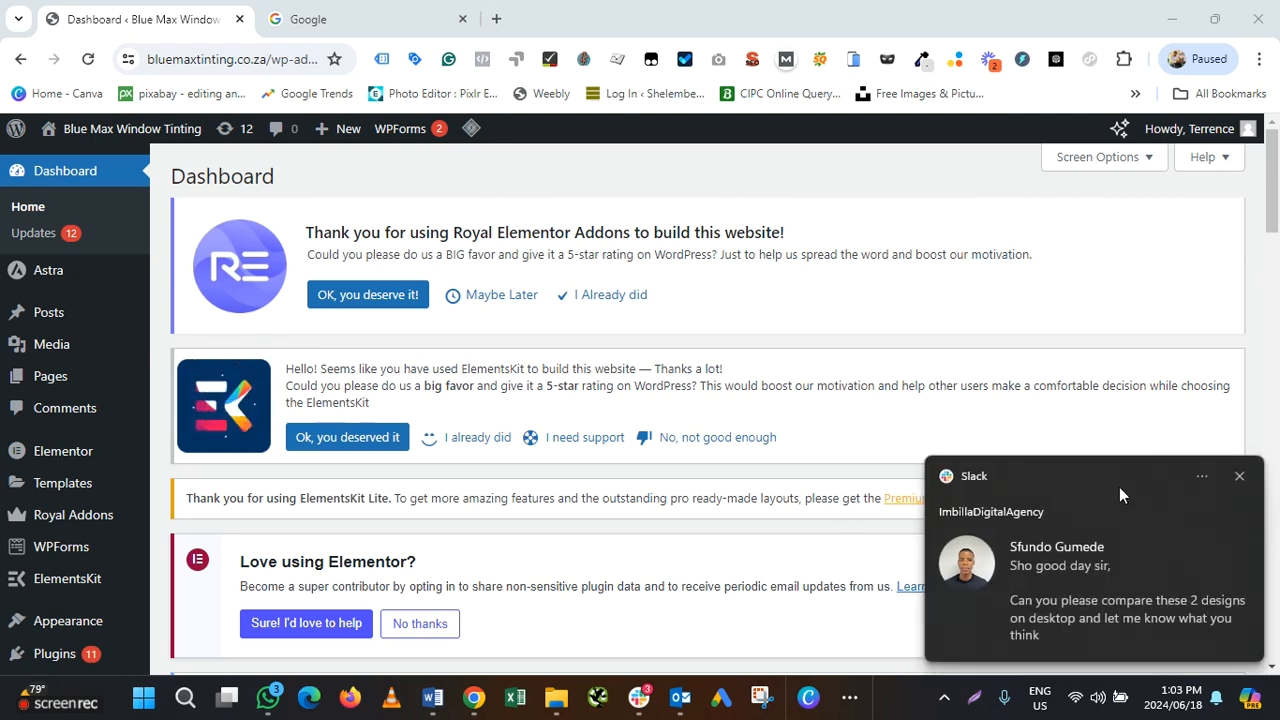
pyautogui.click(1240, 478)
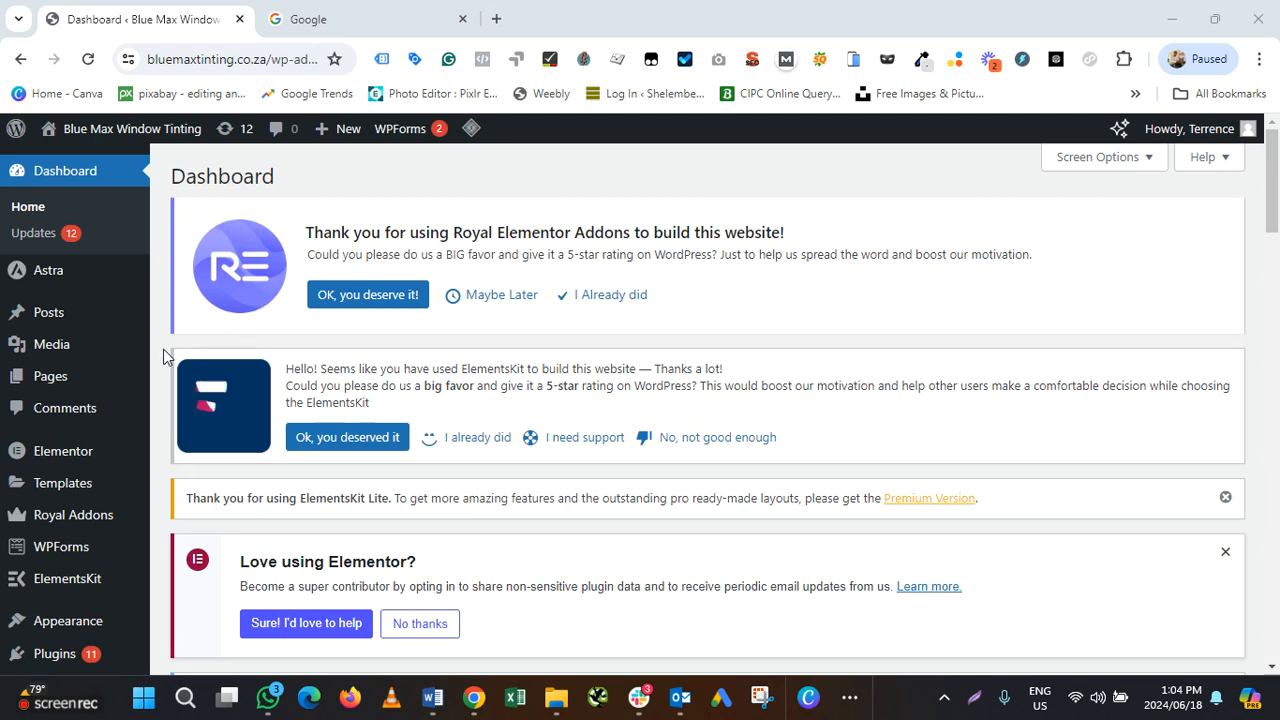
pyautogui.moveTo(45, 652)
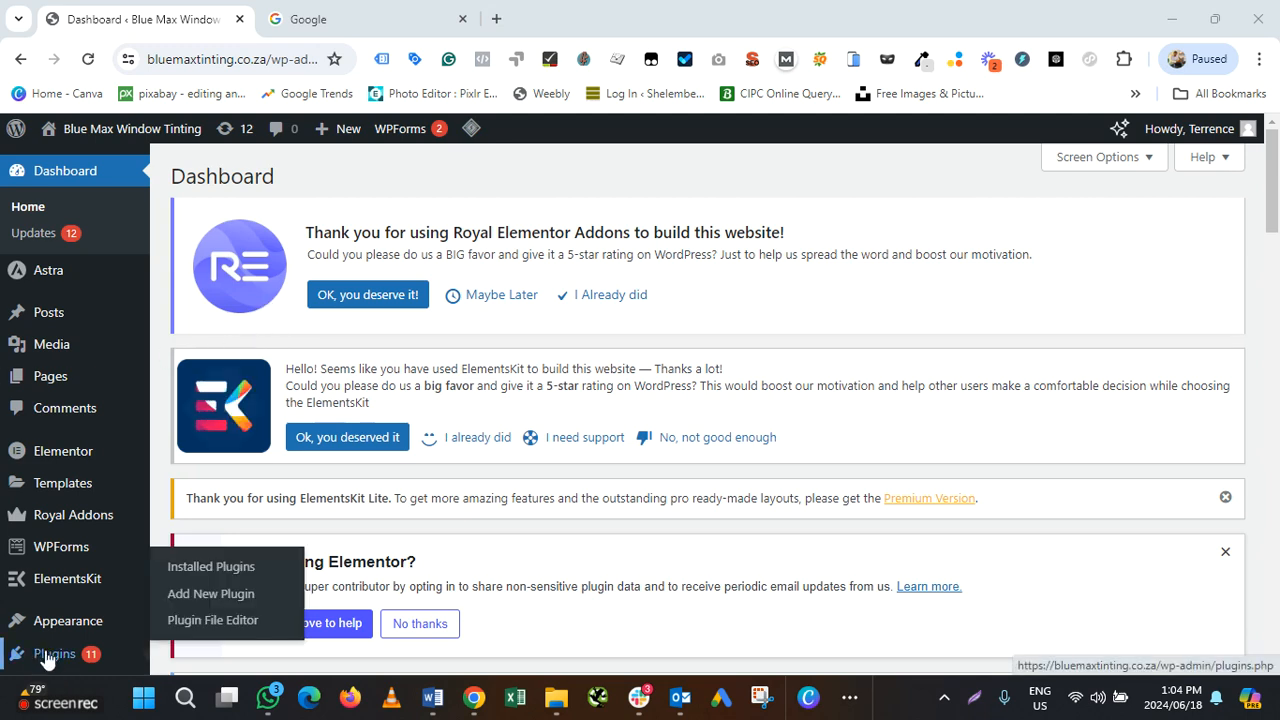
pyautogui.click(204, 596)
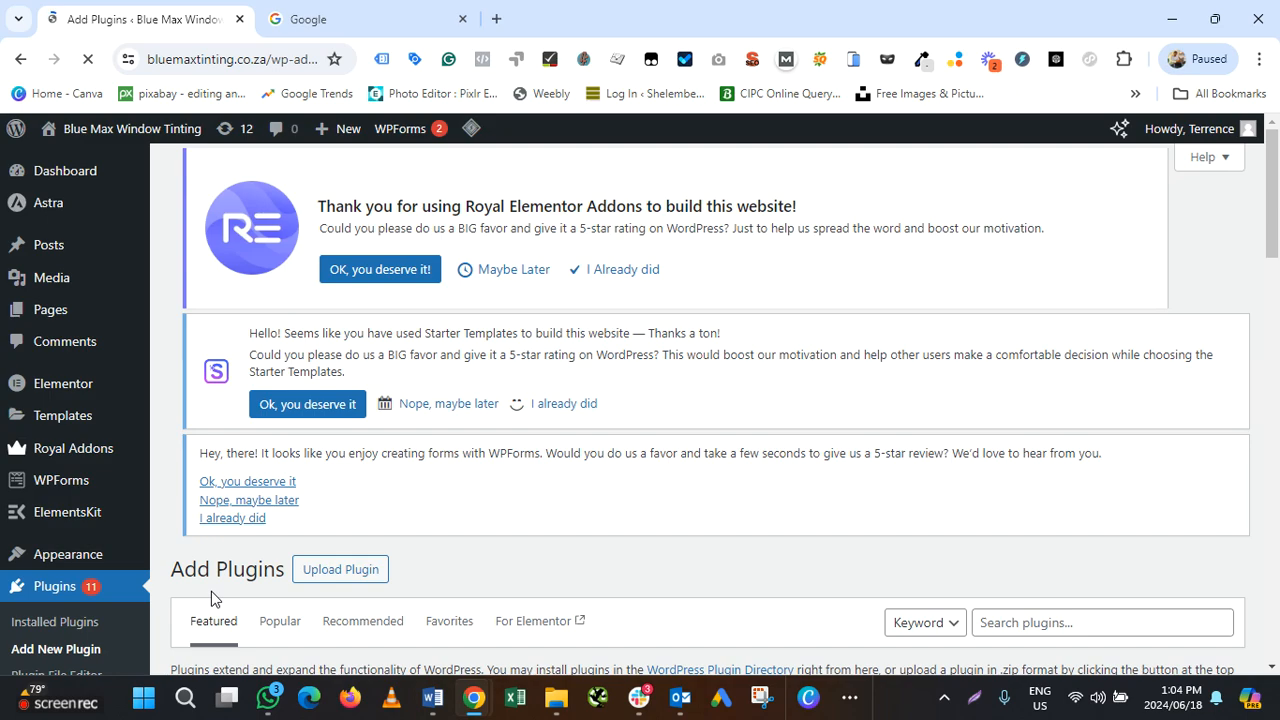
pyautogui.scroll(-6, 914, 409)
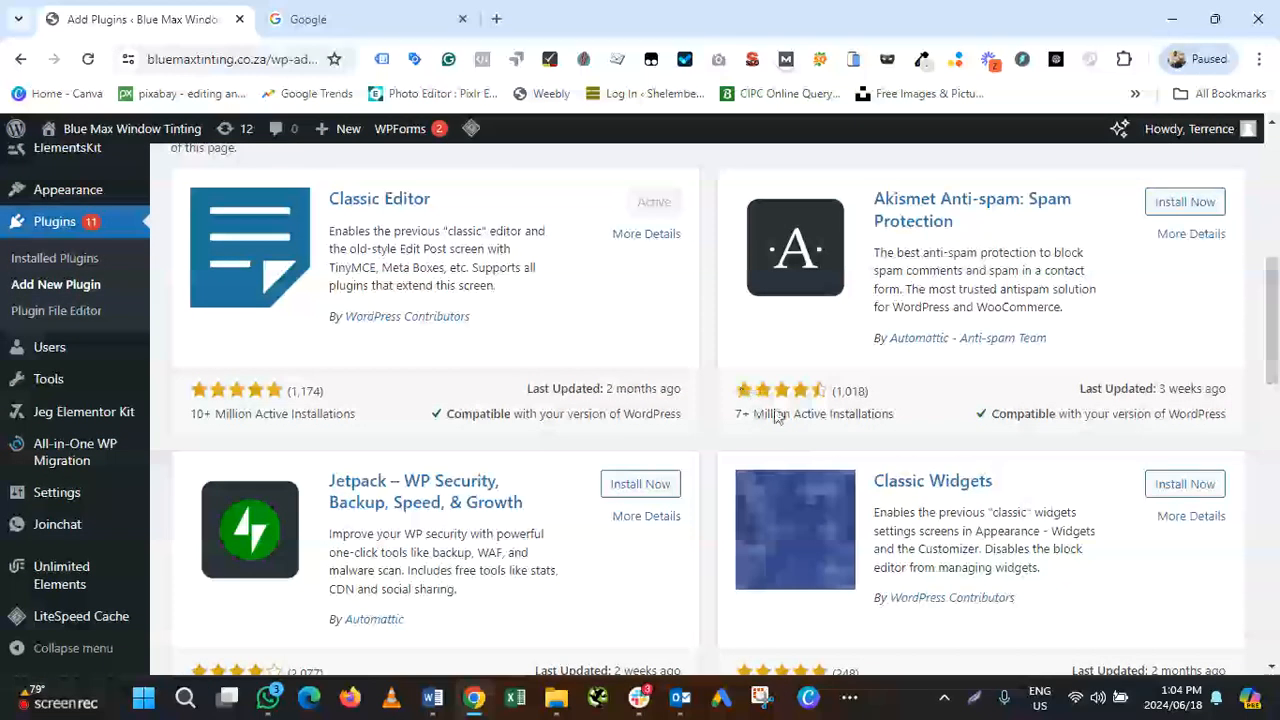
pyautogui.scroll(3, 969, 405)
# Search the plugin directory for 'site kit', then install and activate Site Kit by Google
pyautogui.click(1030, 268)
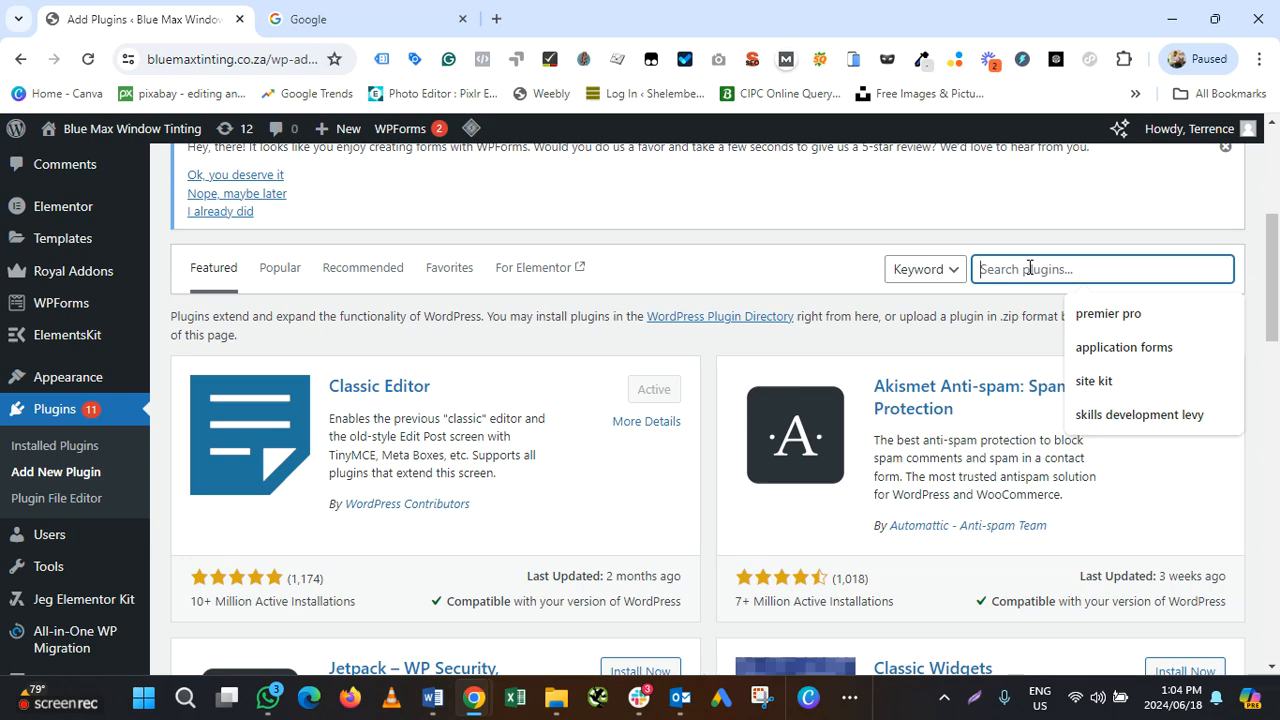
pyautogui.click(1133, 381)
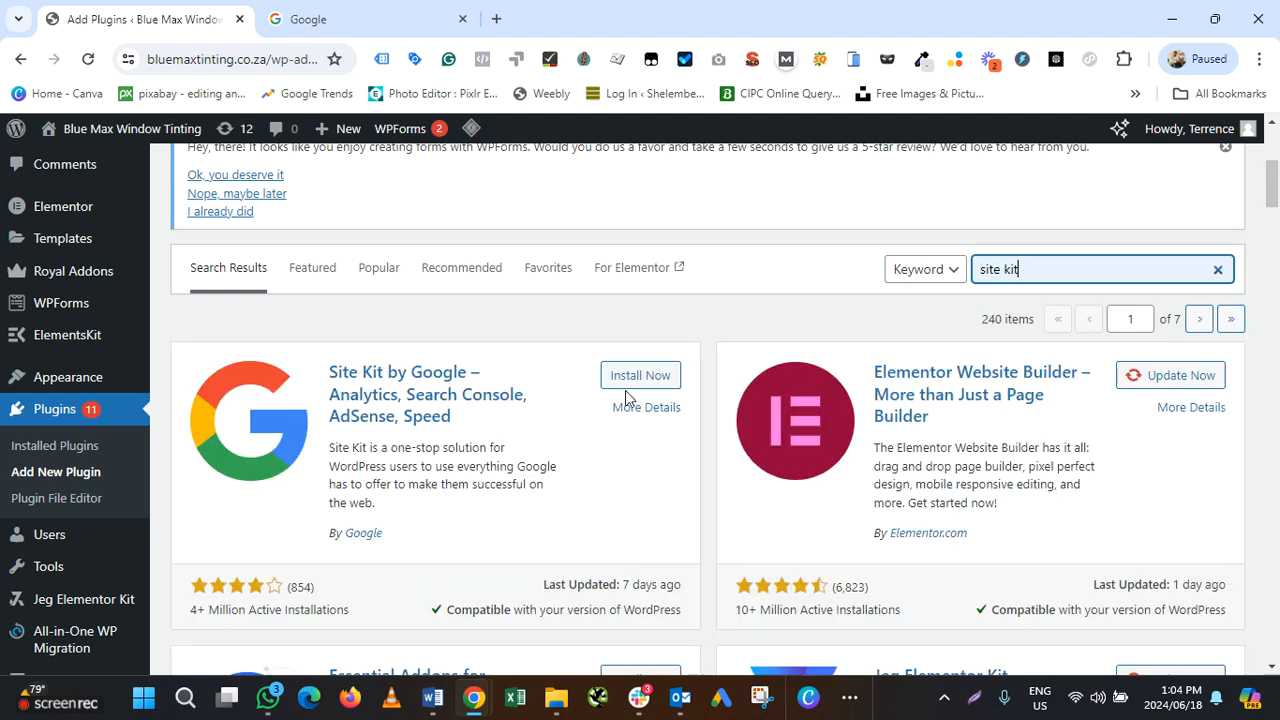
pyautogui.click(634, 382)
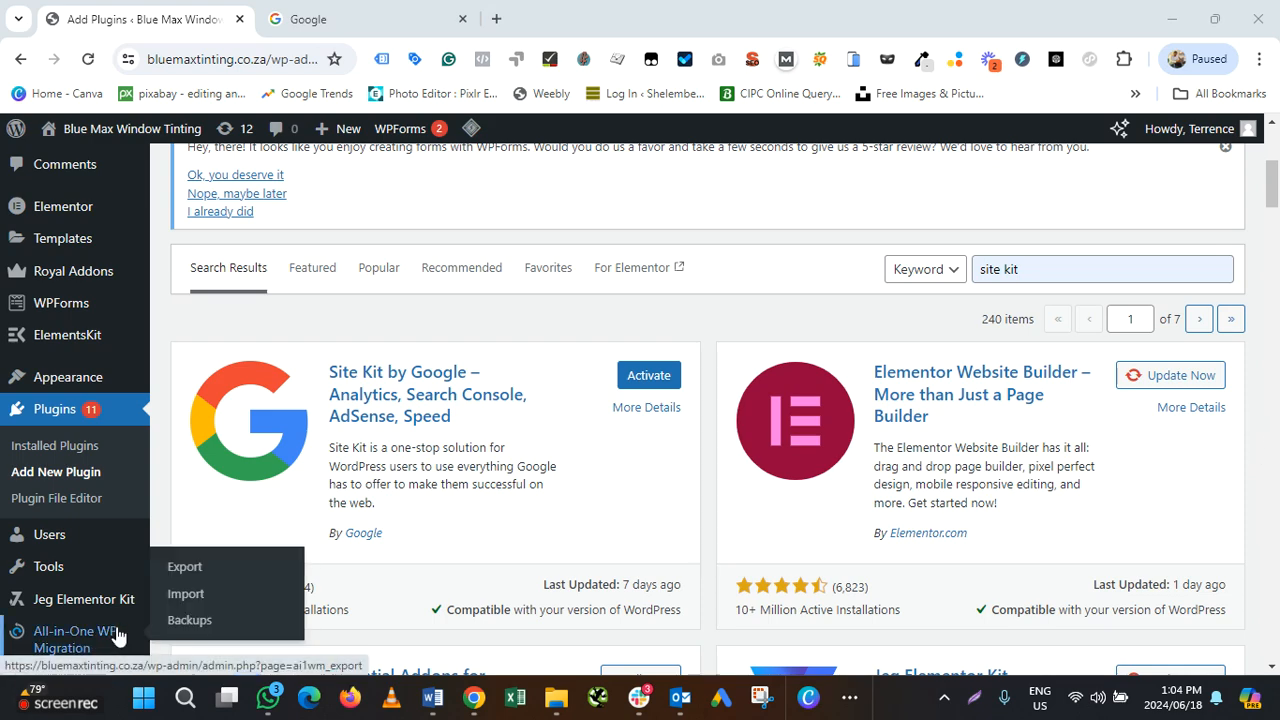
pyautogui.click(647, 380)
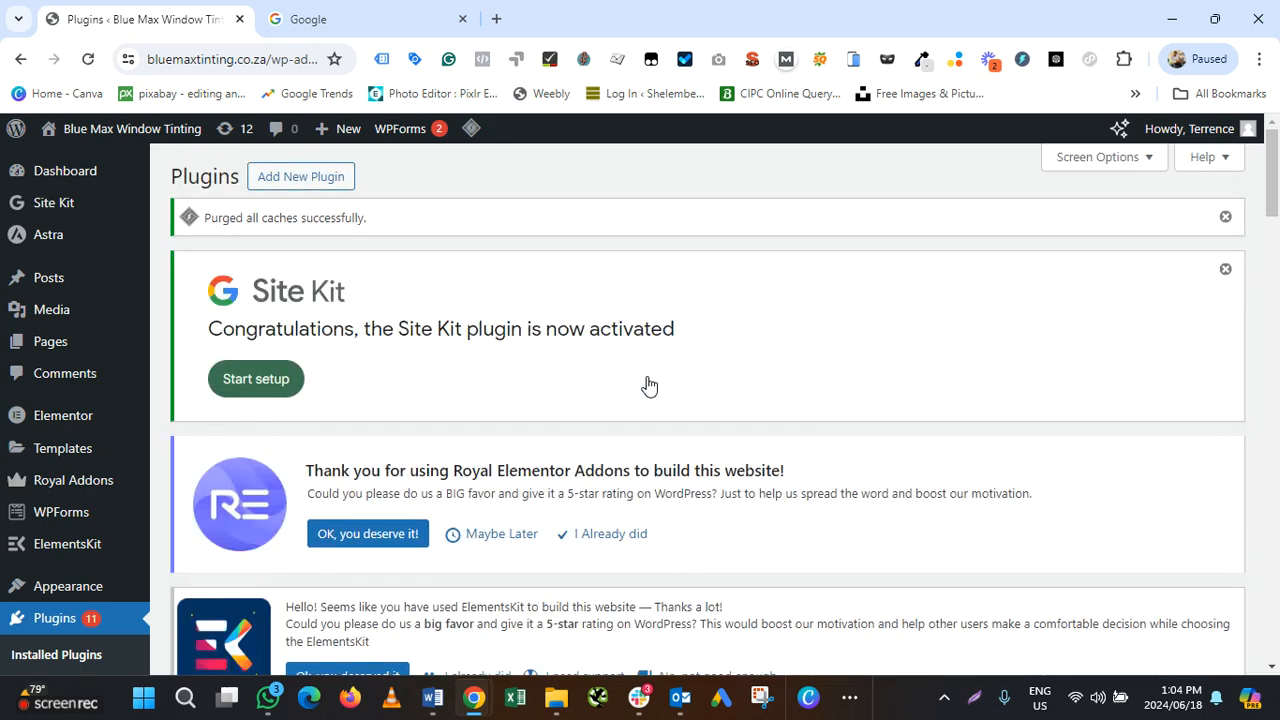
# Start the Site Kit setup and choose Sign in with Google on the Set up Site Kit page
pyautogui.click(261, 386)
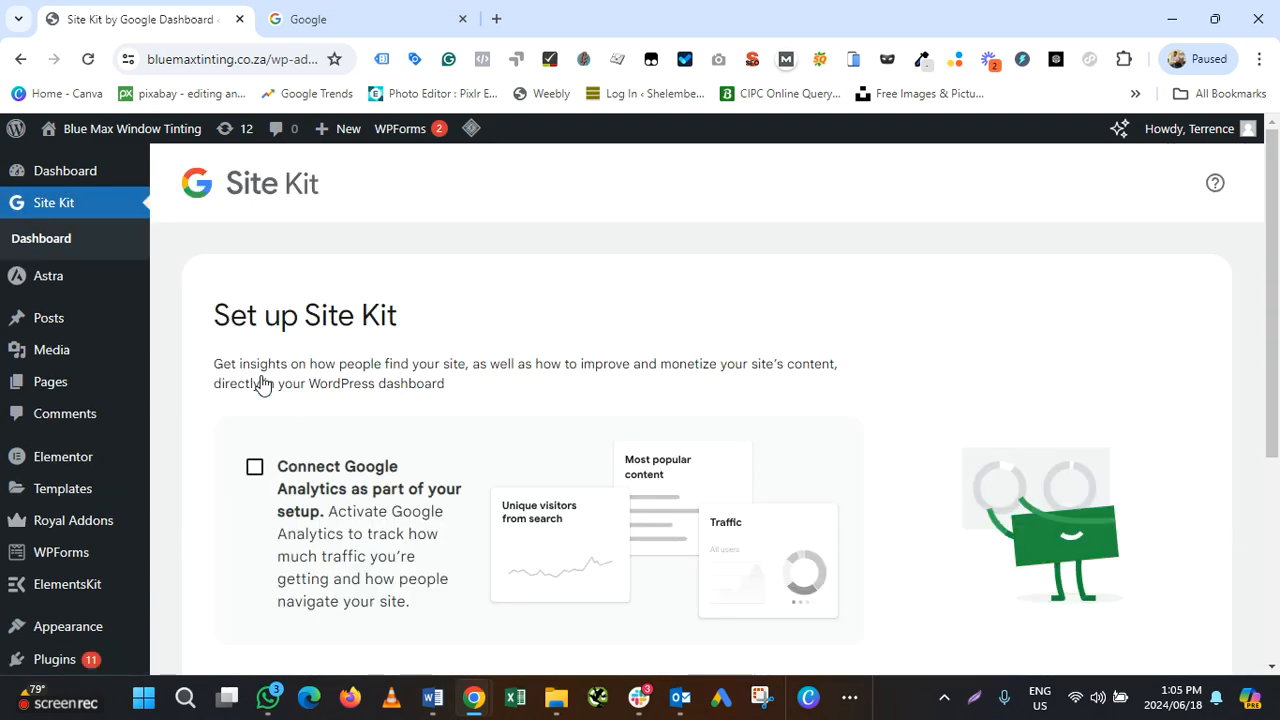
pyautogui.scroll(-3, 630, 325)
pyautogui.scroll(3, 630, 325)
pyautogui.scroll(-3, 629, 322)
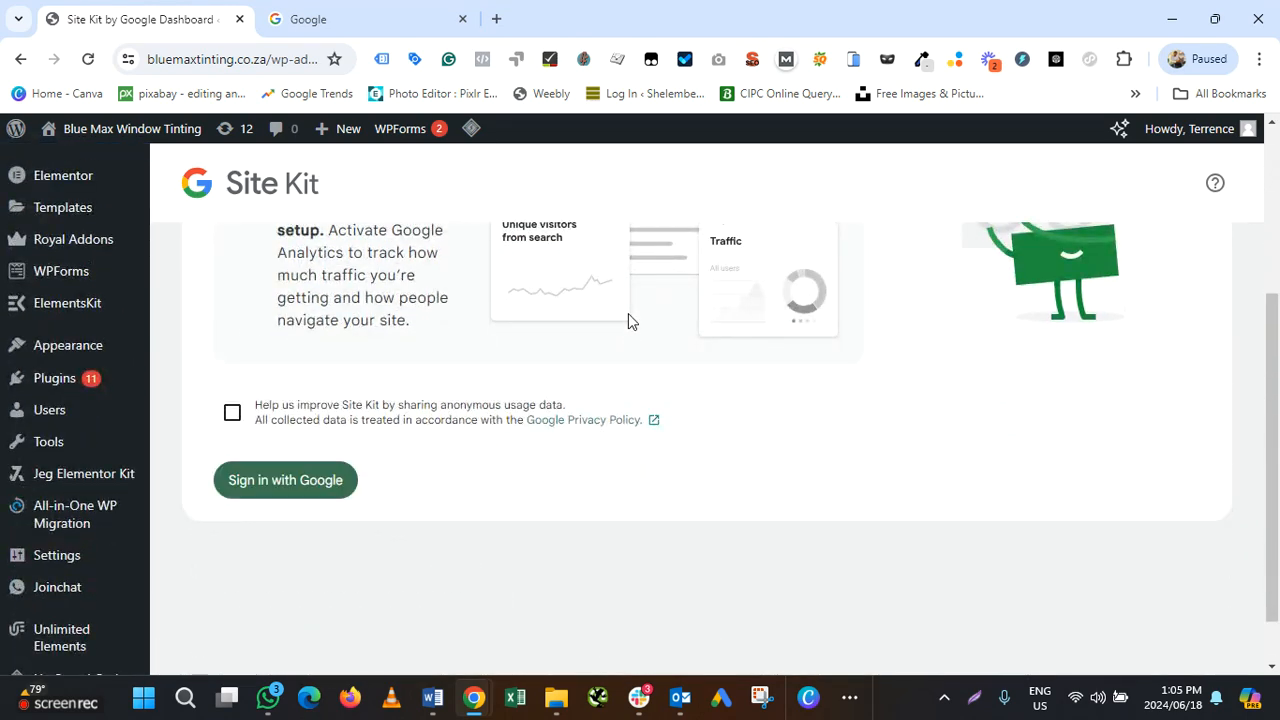
pyautogui.scroll(3, 400, 426)
pyautogui.scroll(1, 397, 426)
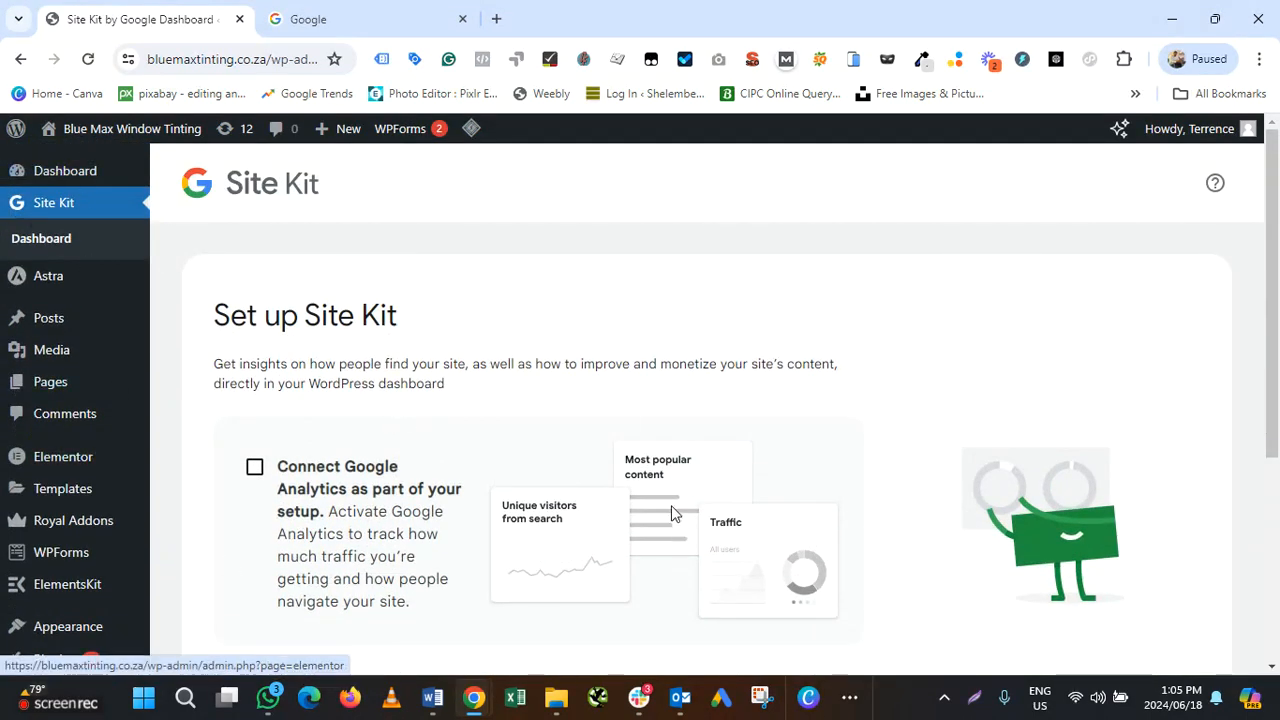
pyautogui.scroll(-3, 623, 406)
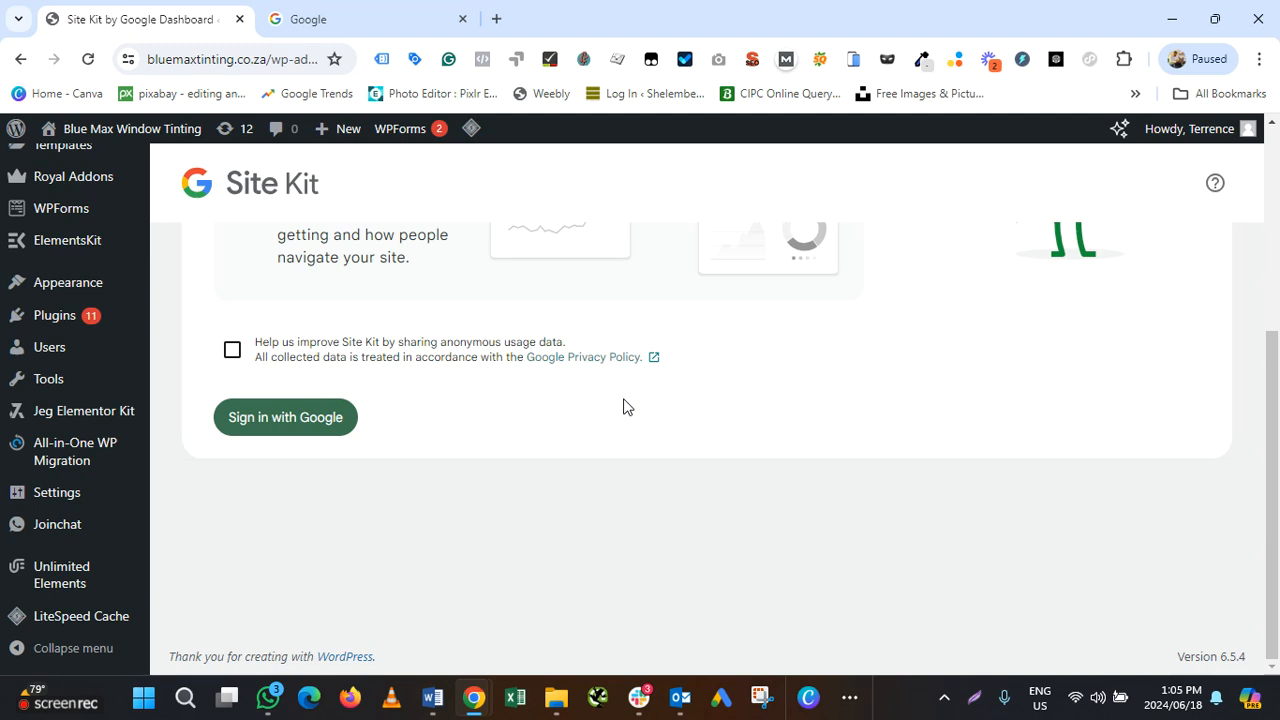
pyautogui.click(276, 424)
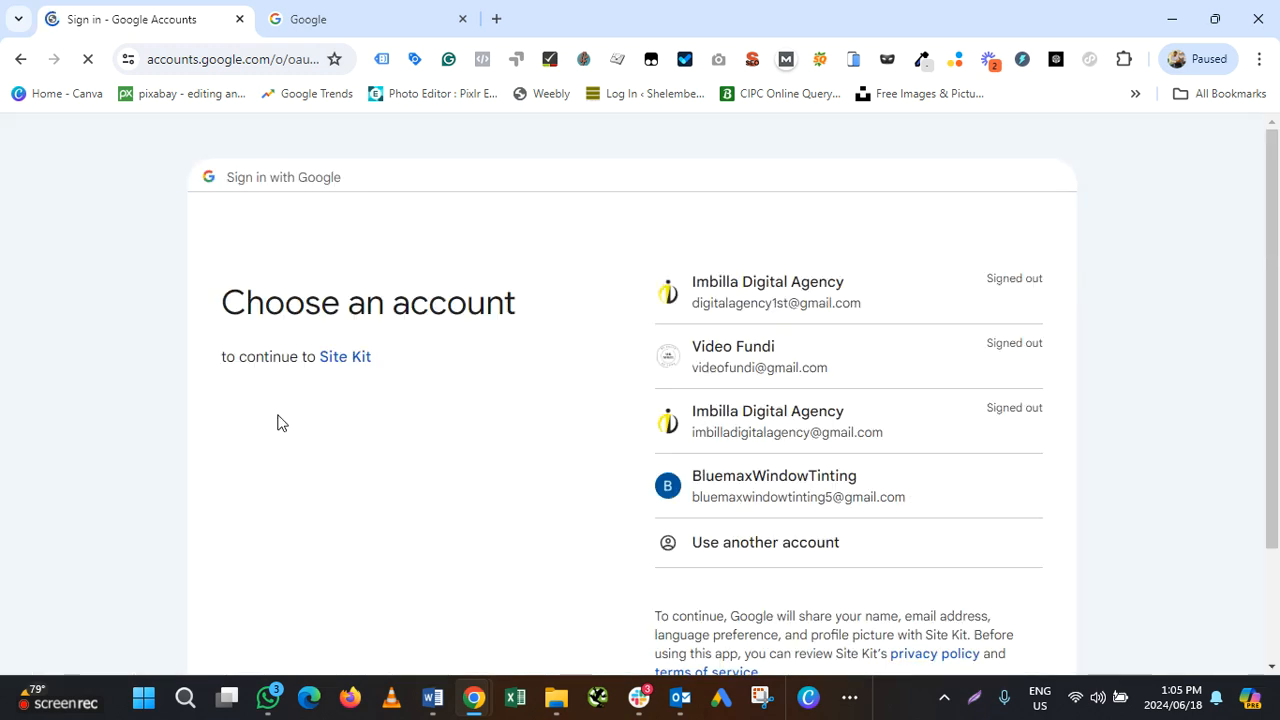
# Sign in with the site's Google account and tick Select all to grant Site Kit every permission
pyautogui.click(775, 492)
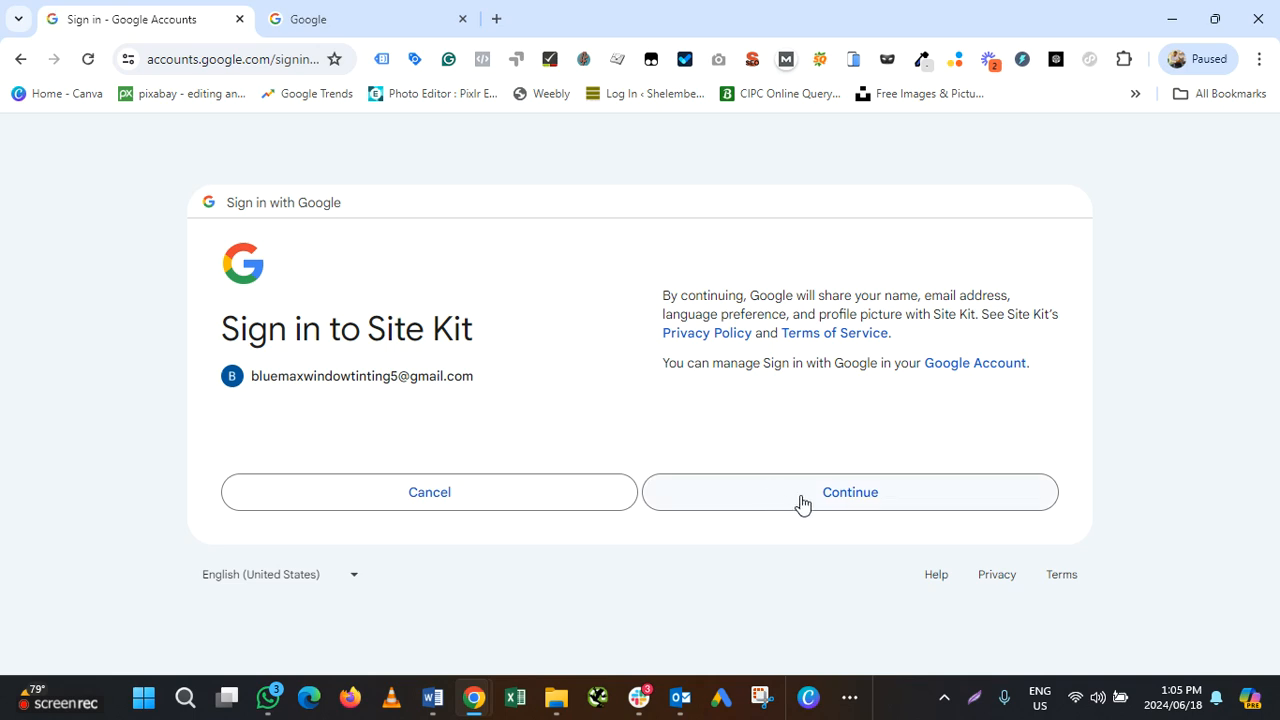
pyautogui.click(803, 503)
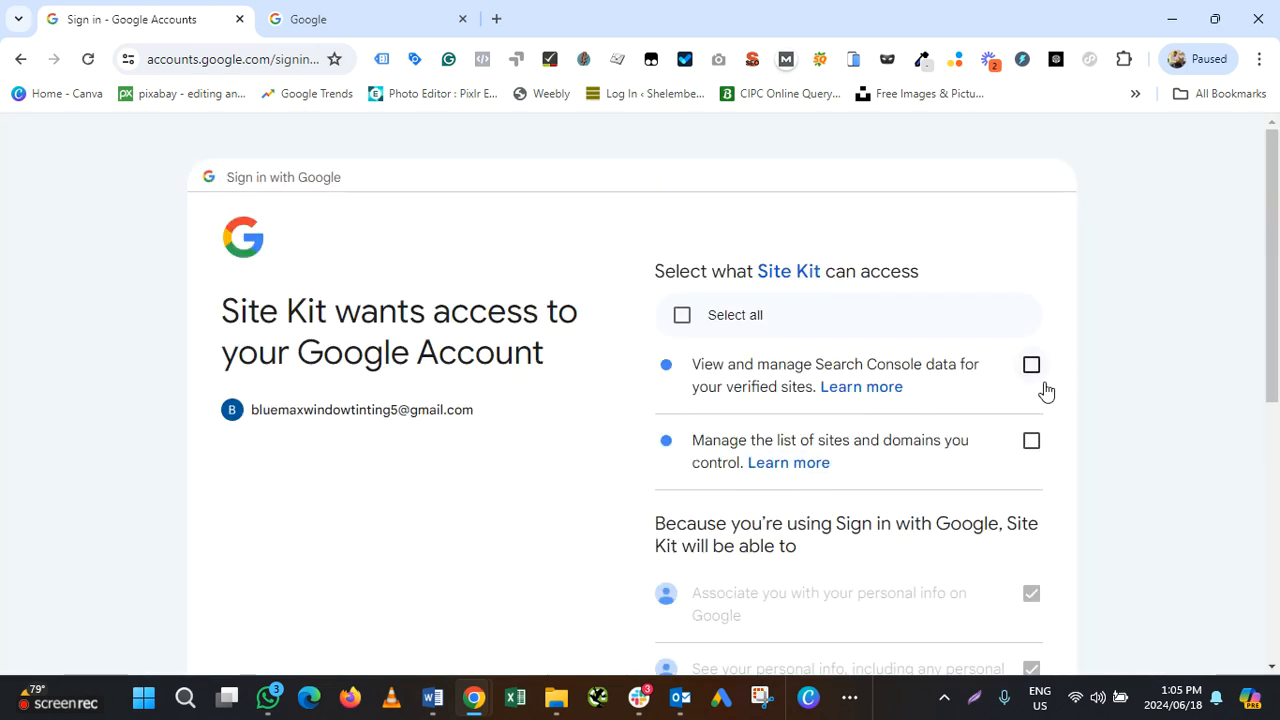
pyautogui.click(681, 320)
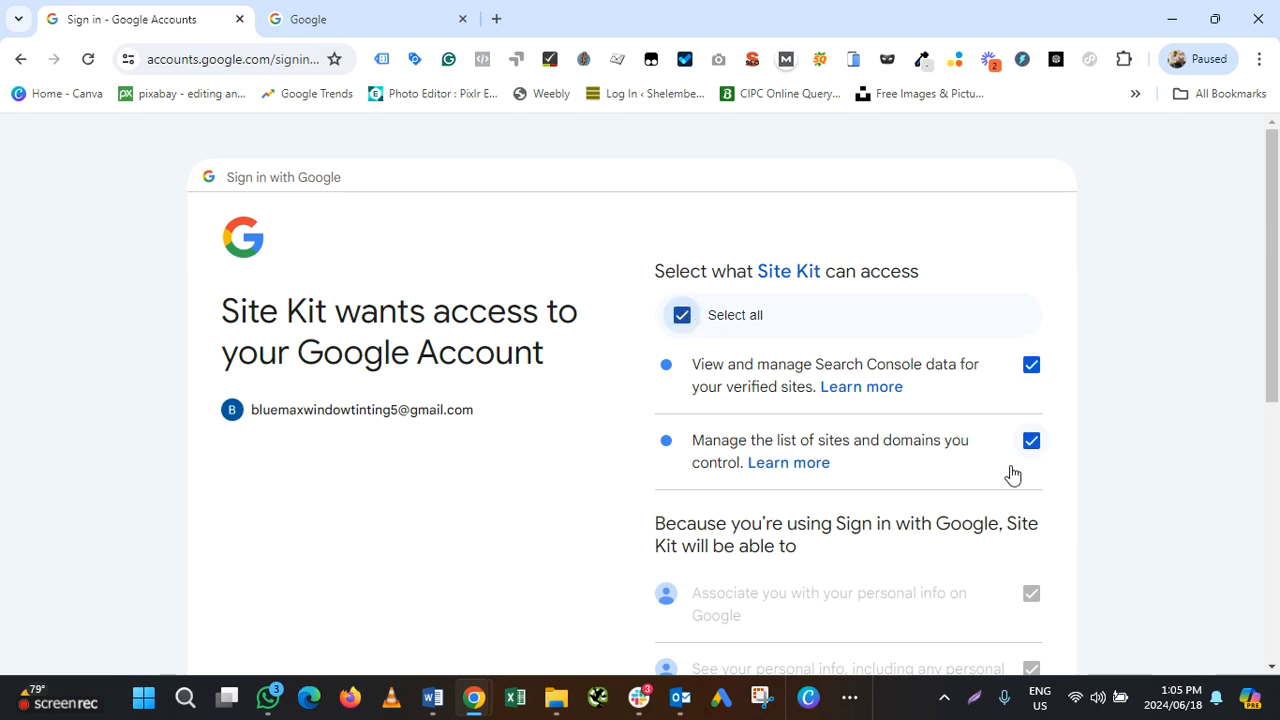
pyautogui.scroll(-6, 1015, 473)
pyautogui.click(825, 510)
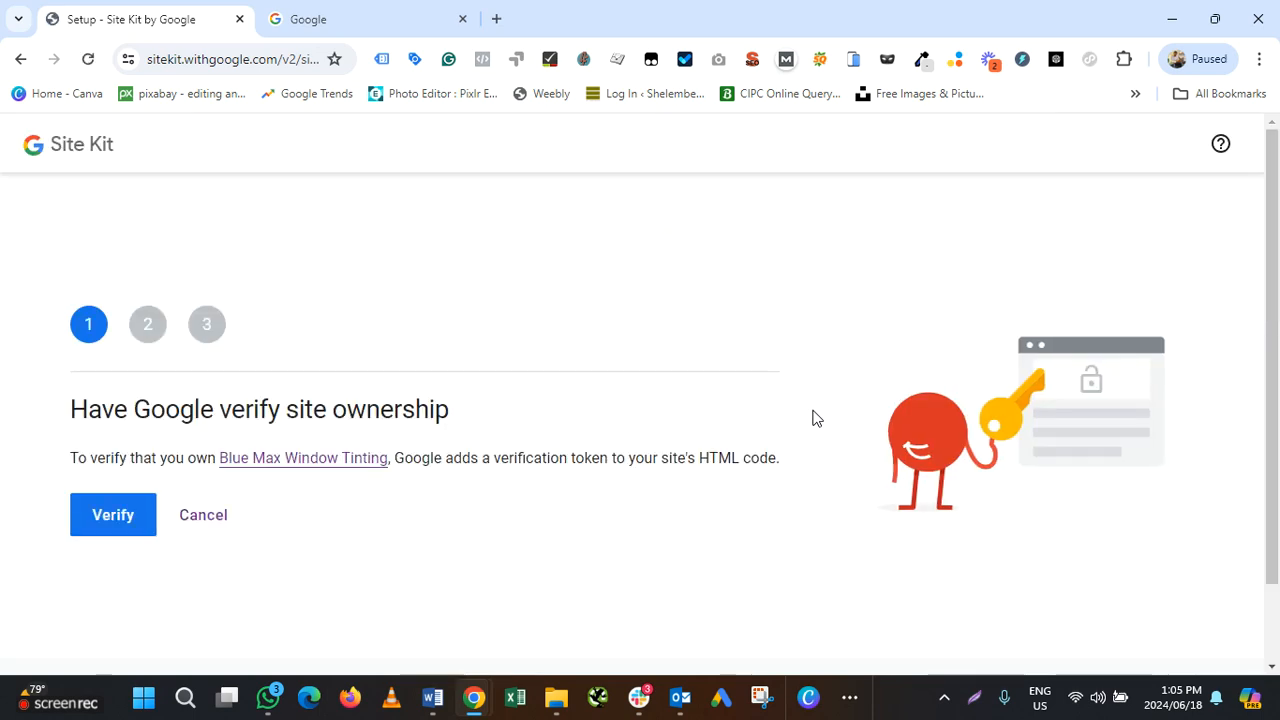
# Verify site ownership, allow metrics access, set up Search Console, then go to the dashboard
pyautogui.click(113, 518)
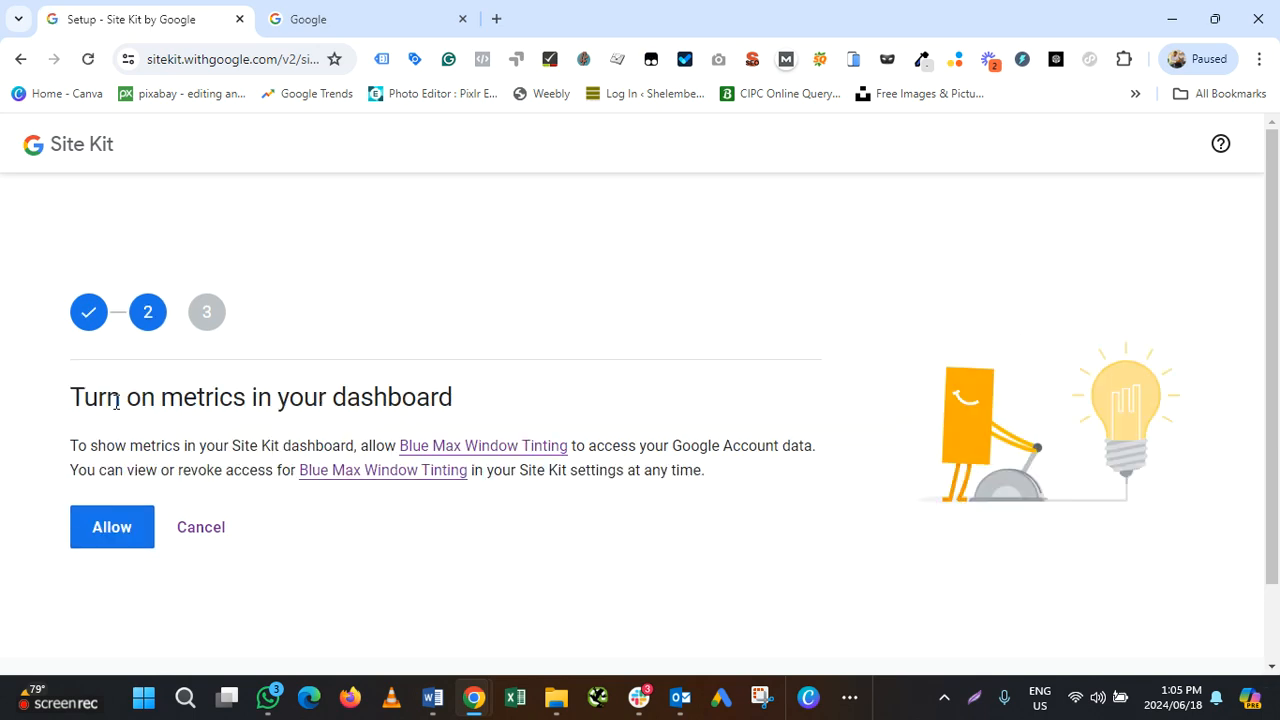
pyautogui.click(108, 536)
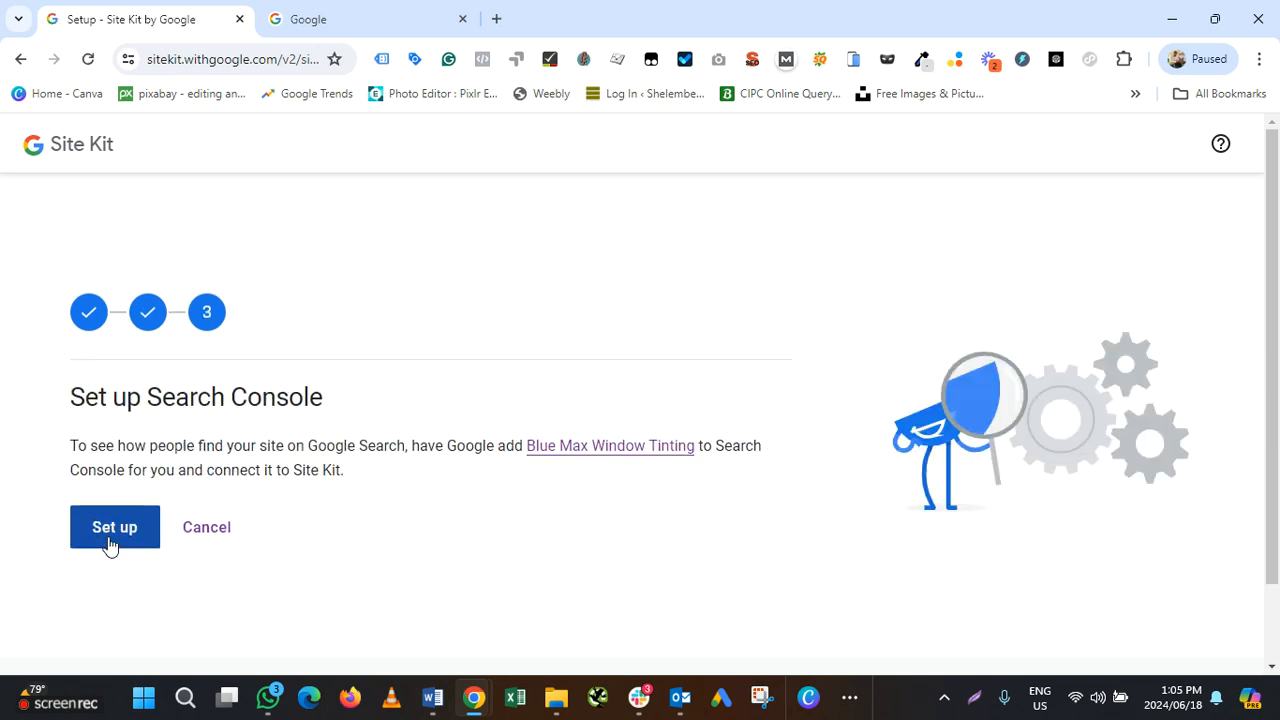
pyautogui.click(124, 538)
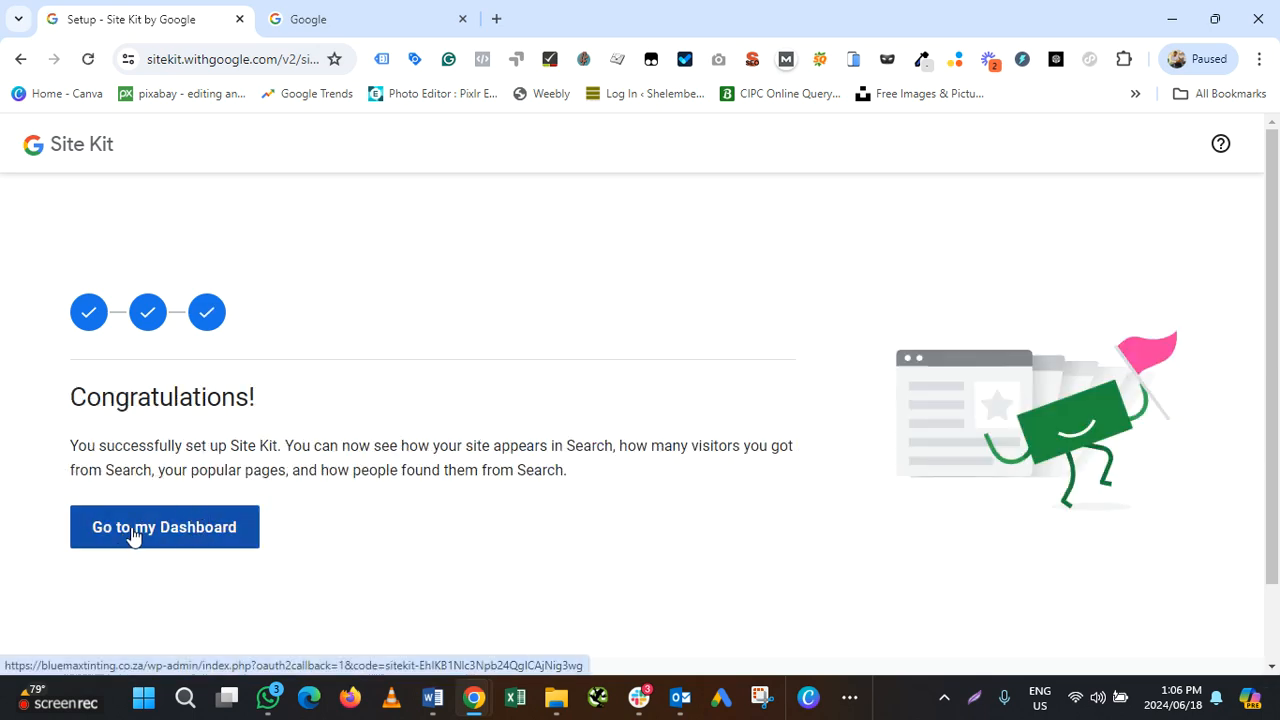
pyautogui.click(133, 537)
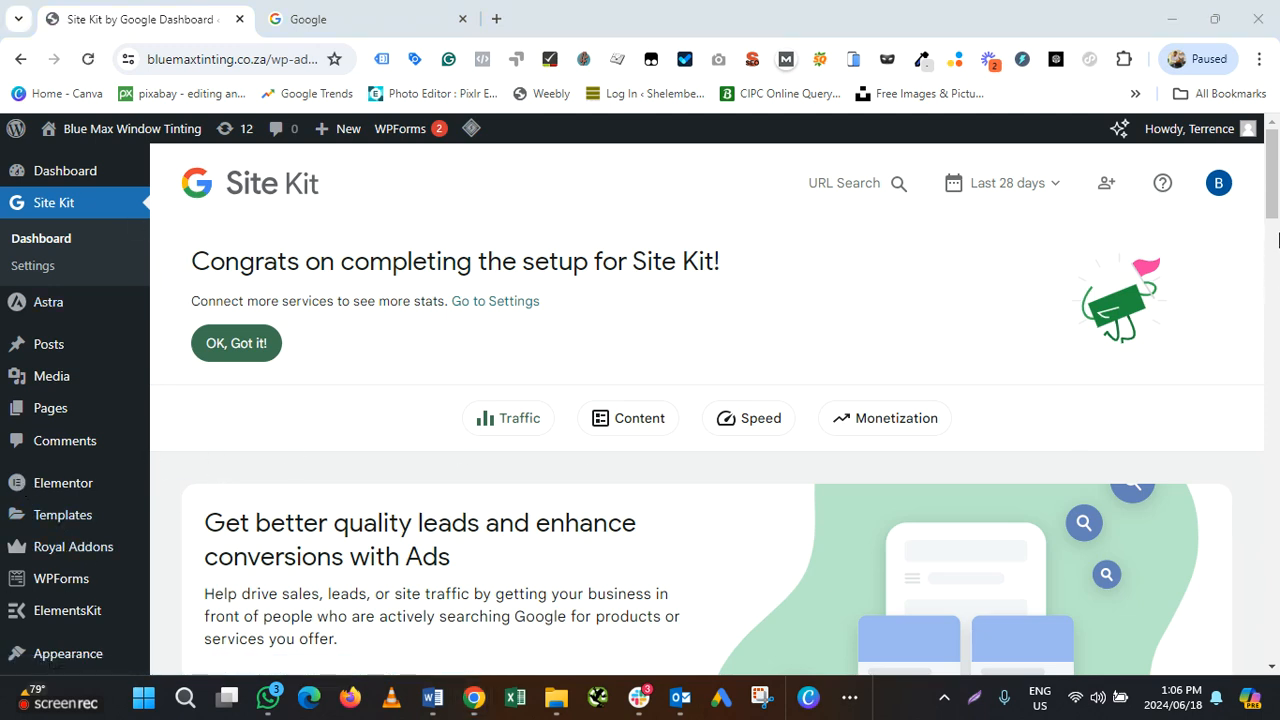
# Scroll through the Site Kit dashboard to view the setup-complete banner and Google Ads offer
pyautogui.scroll(-5, 570, 404)
pyautogui.scroll(-8, 570, 404)
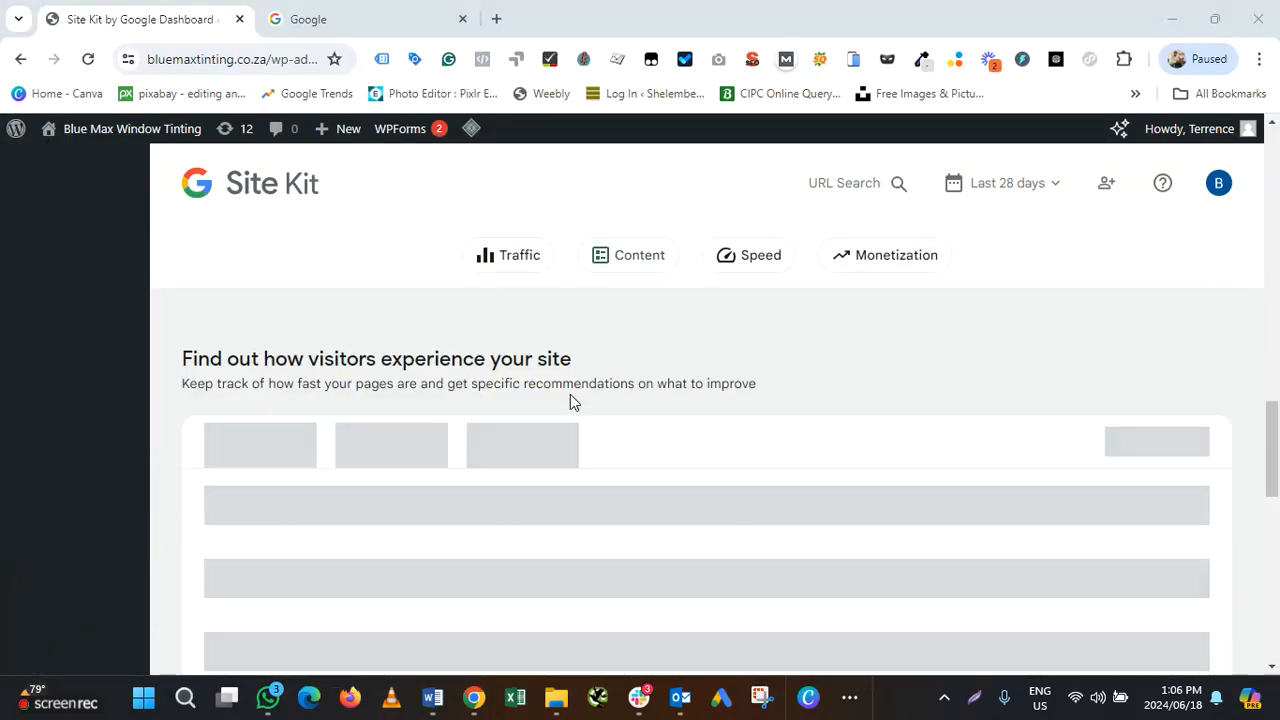
pyautogui.scroll(3, 570, 401)
pyautogui.scroll(-1, 570, 401)
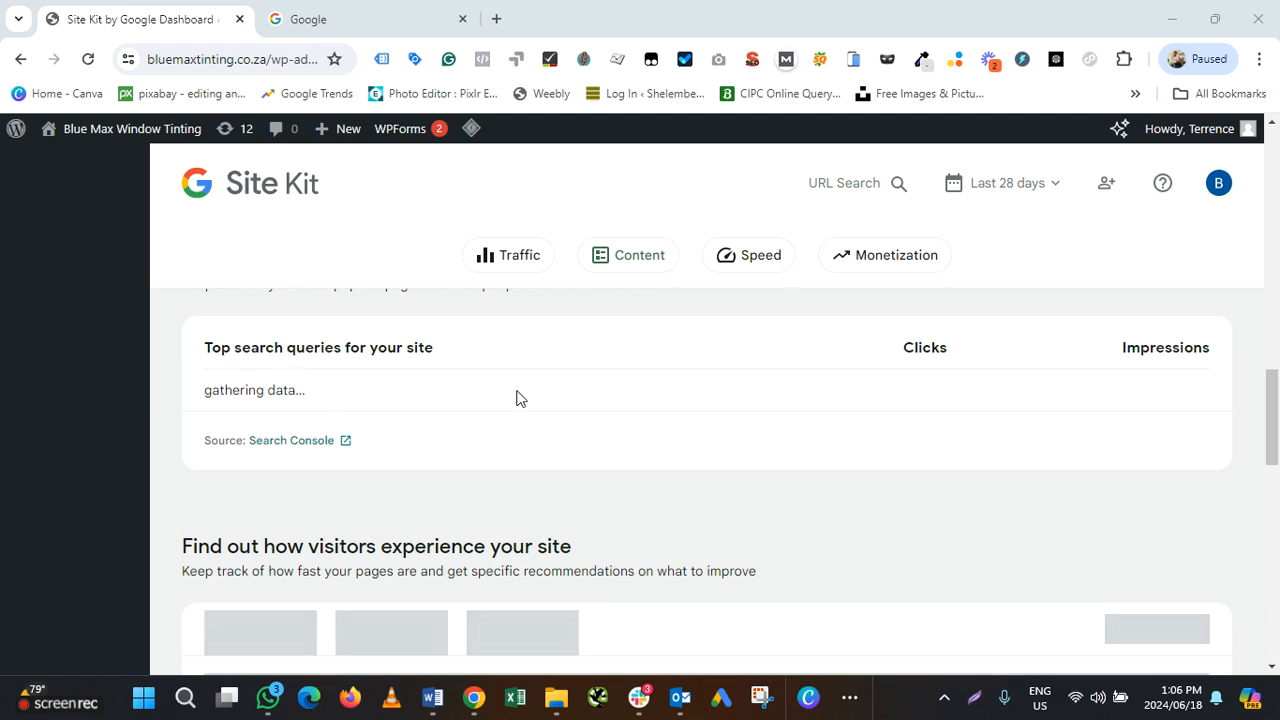
pyautogui.scroll(5, 517, 397)
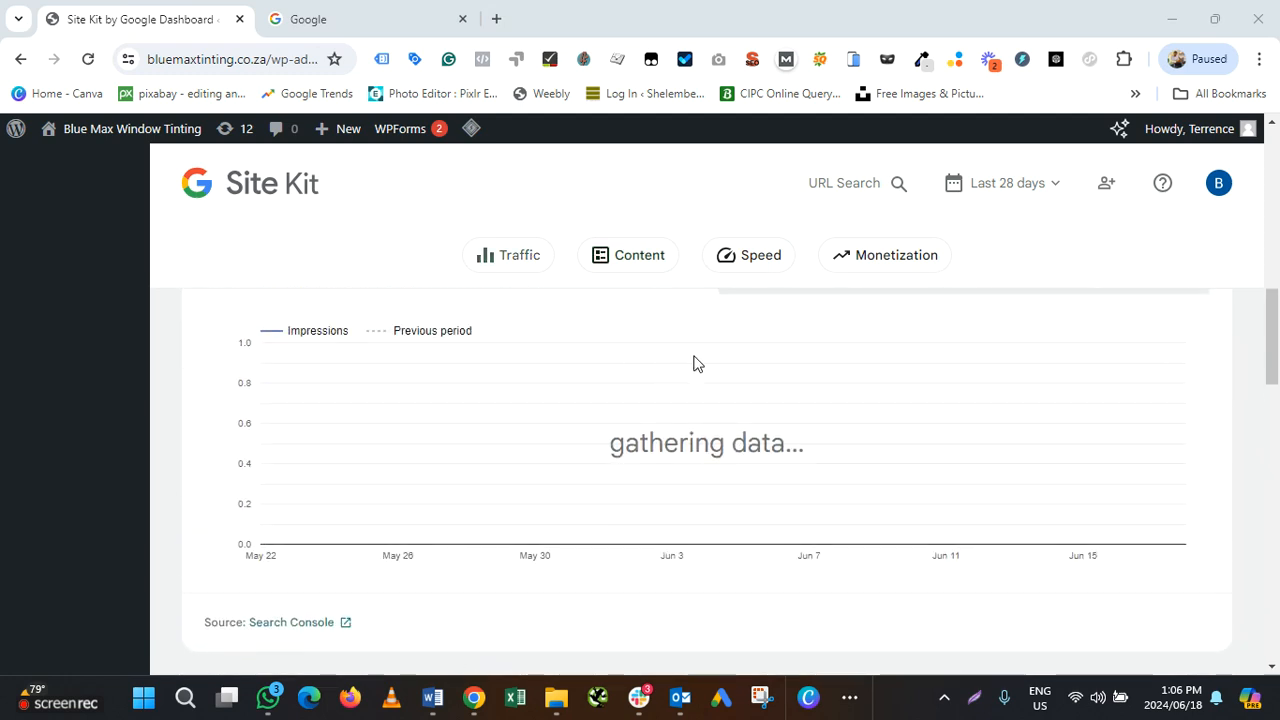
pyautogui.scroll(2, 694, 362)
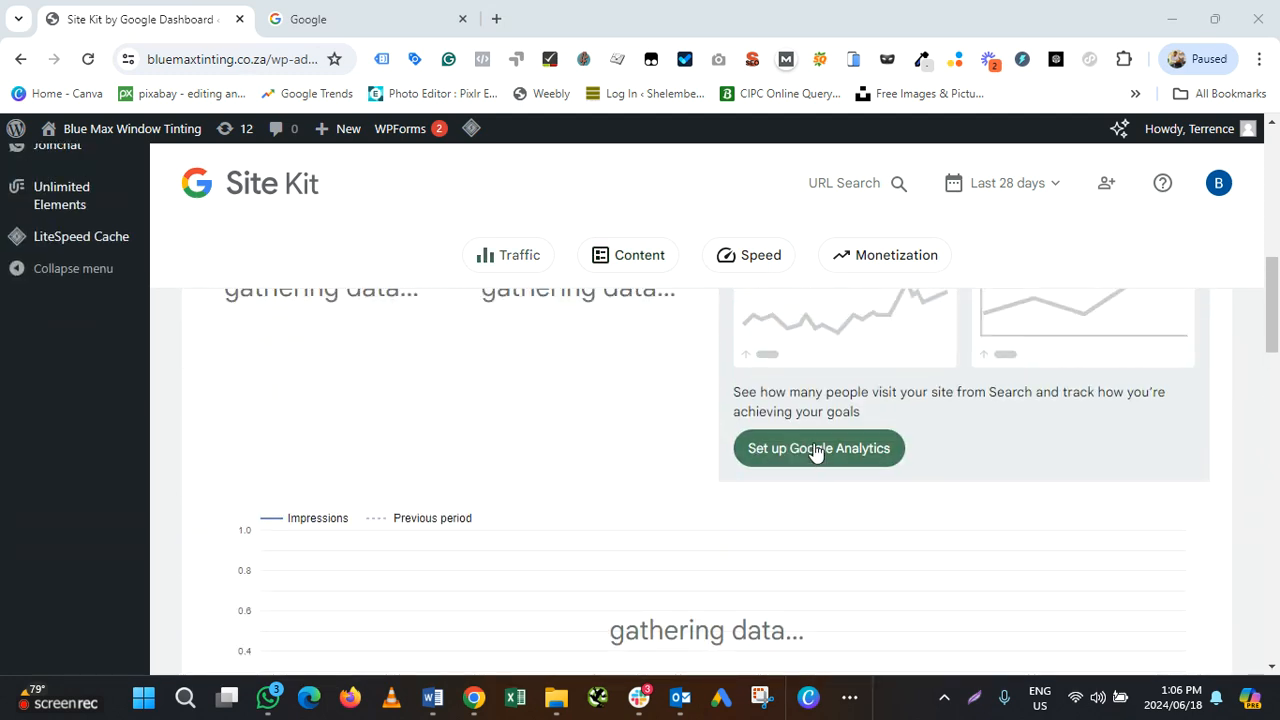
pyautogui.scroll(3, 820, 446)
pyautogui.scroll(-1, 820, 442)
pyautogui.scroll(-1, 820, 441)
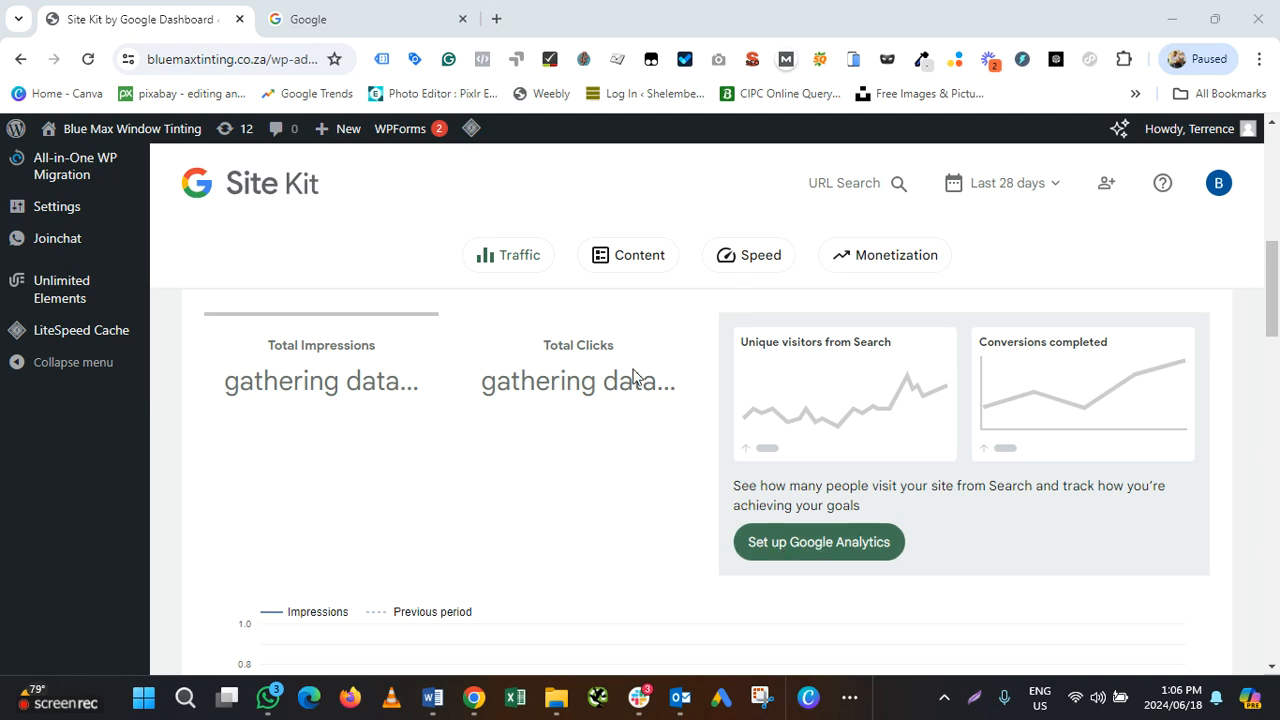
pyautogui.scroll(1, 777, 510)
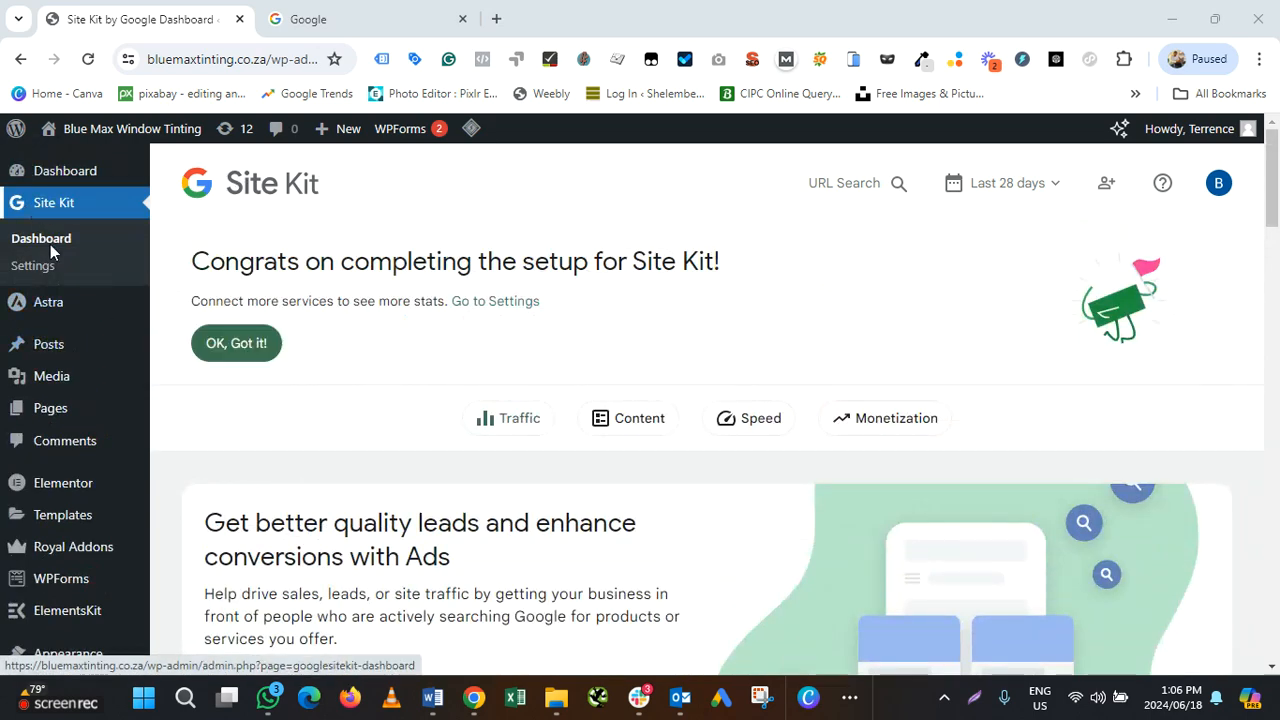
# In Site Kit Settings, under Connect More Services, begin setting up Tag Manager
pyautogui.click(37, 270)
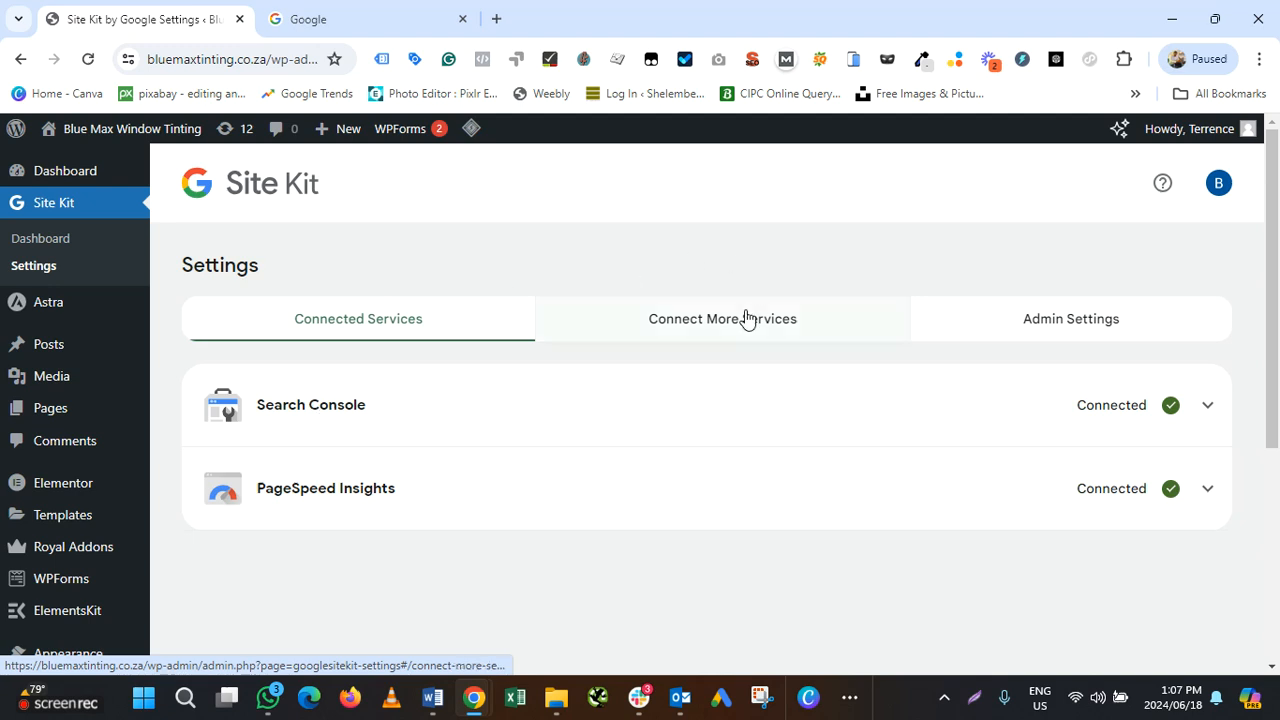
pyautogui.click(714, 325)
pyautogui.scroll(-4, 714, 325)
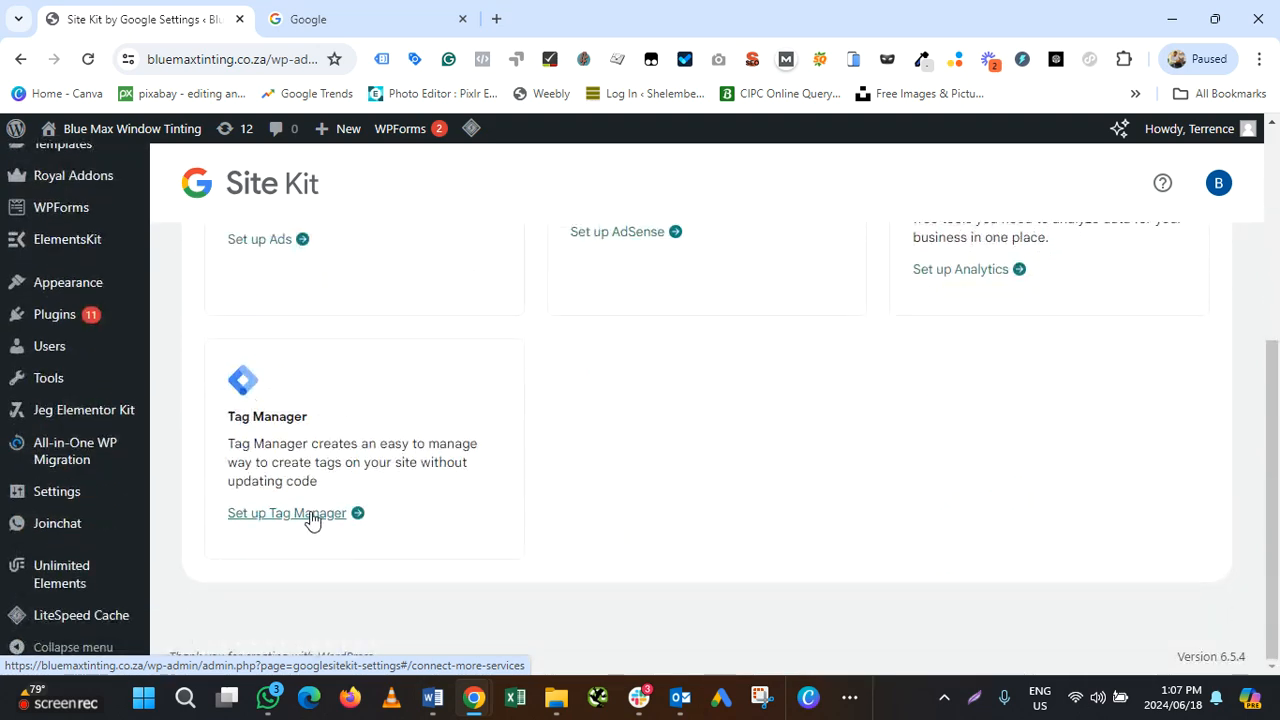
pyautogui.click(312, 516)
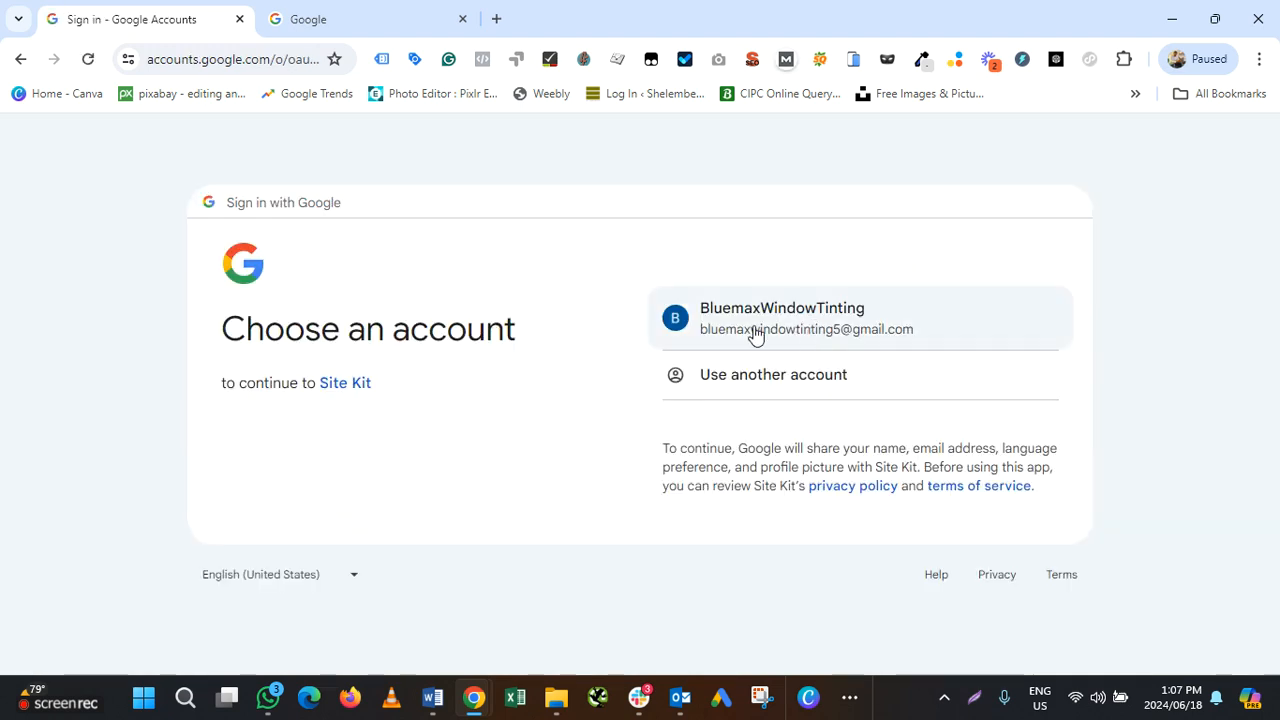
# Choose the site's Google account and grant Site Kit access to Tag Manager containers
pyautogui.click(818, 327)
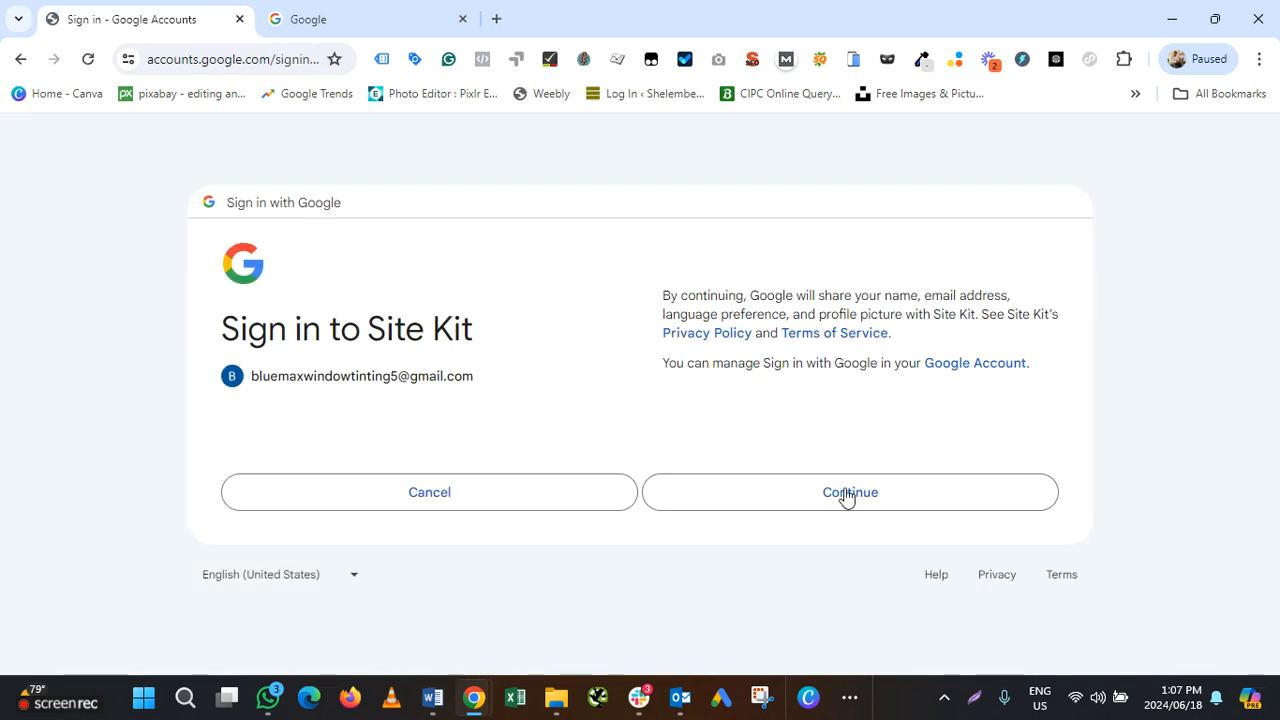
pyautogui.click(843, 495)
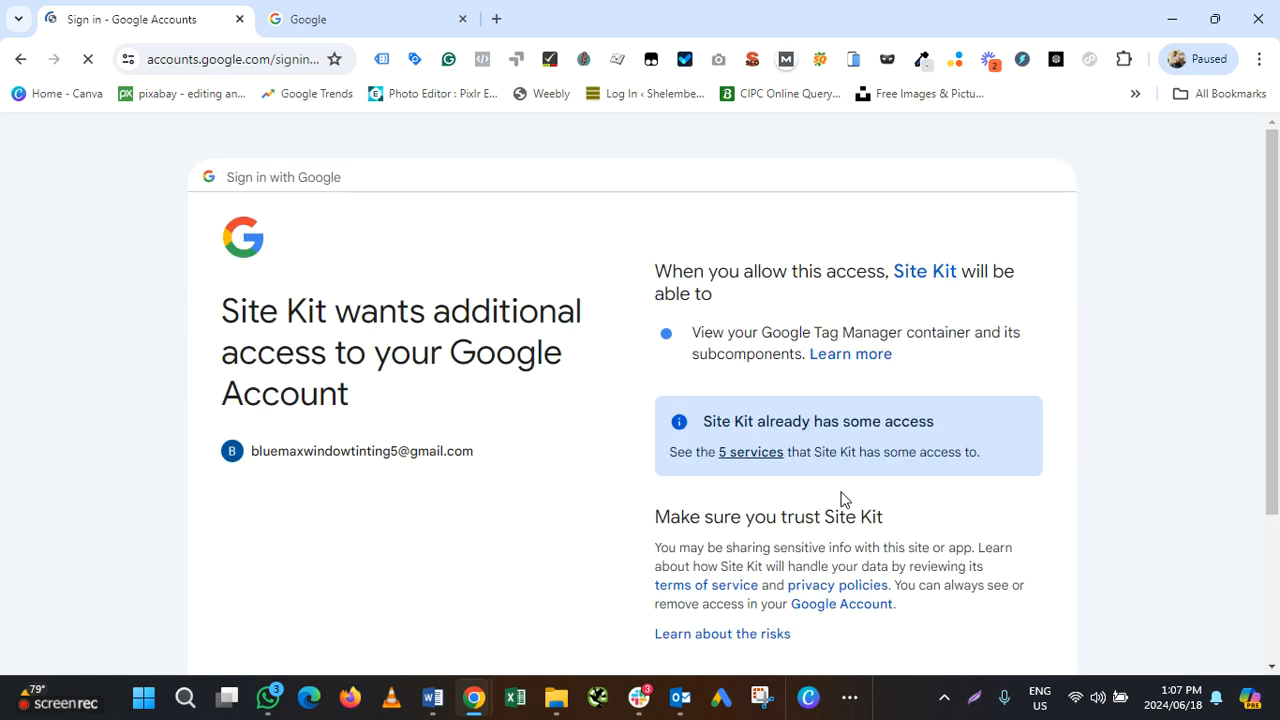
pyautogui.scroll(-2, 825, 397)
pyautogui.click(792, 507)
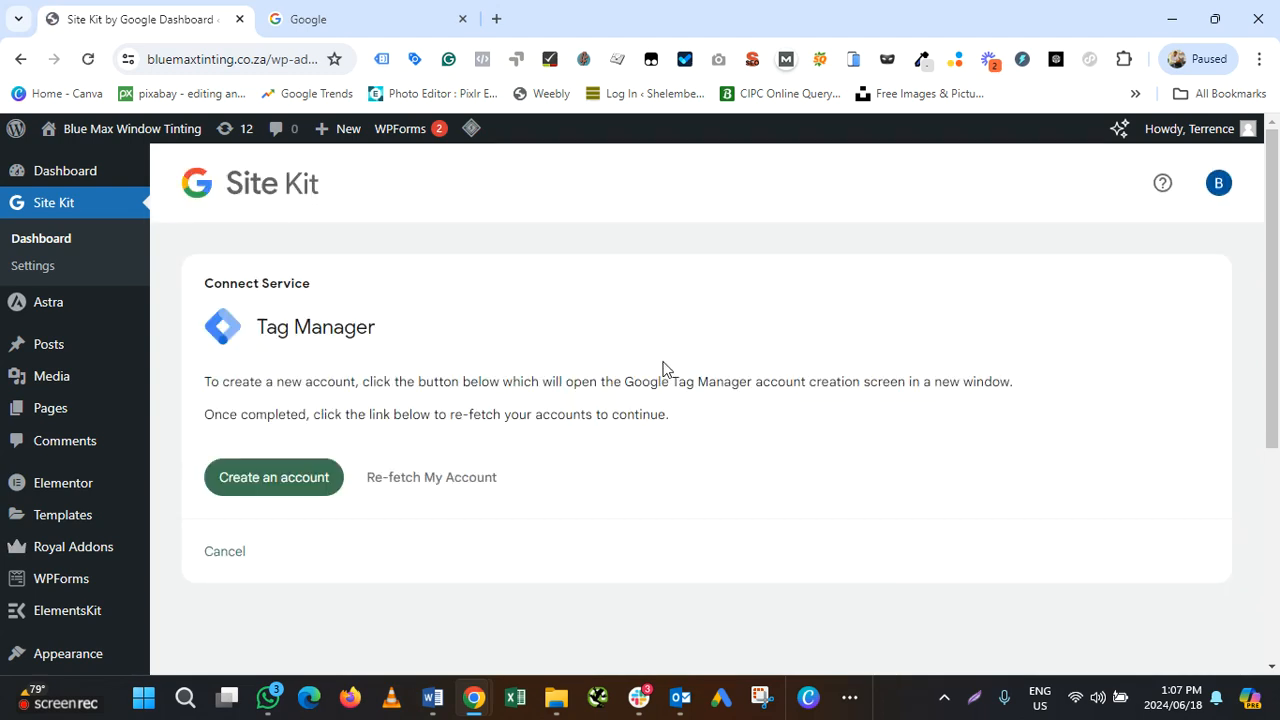
# Start a Tag Manager account named 'Bluemax Window Tinting' with country set to South Africa
pyautogui.click(300, 481)
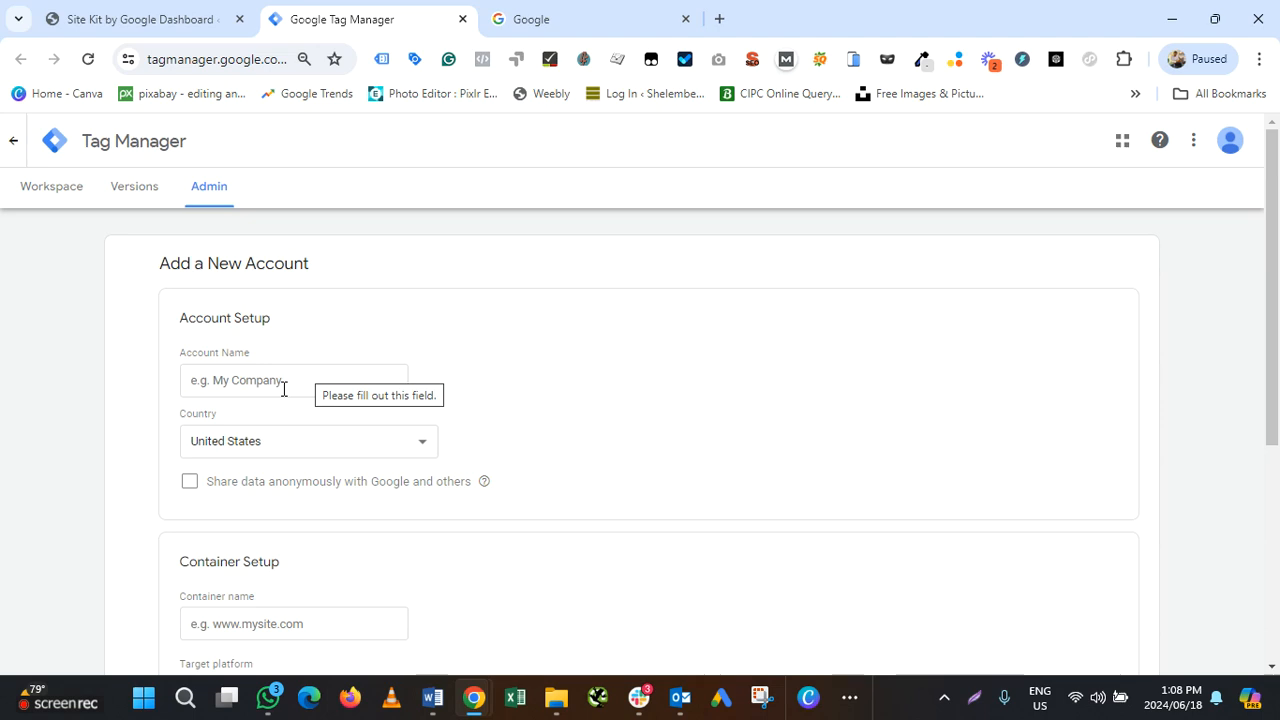
pyautogui.click(284, 389)
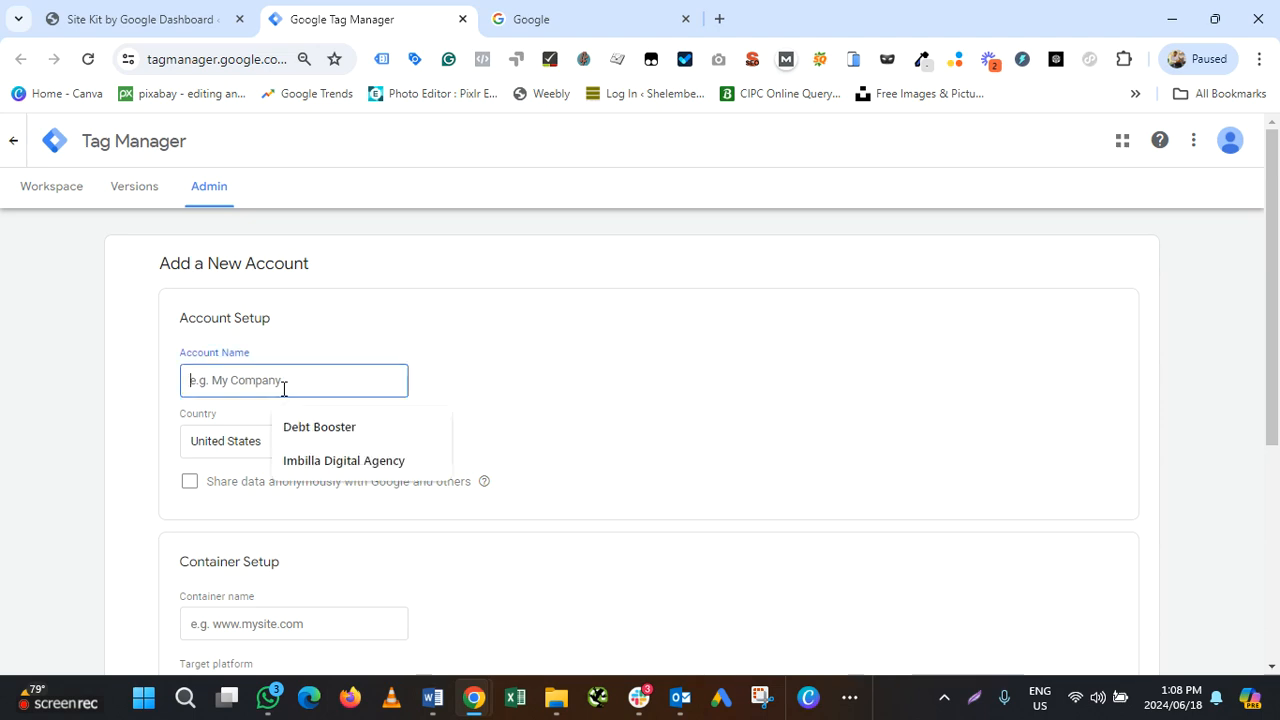
pyautogui.write('Bluemax Window Tinting')
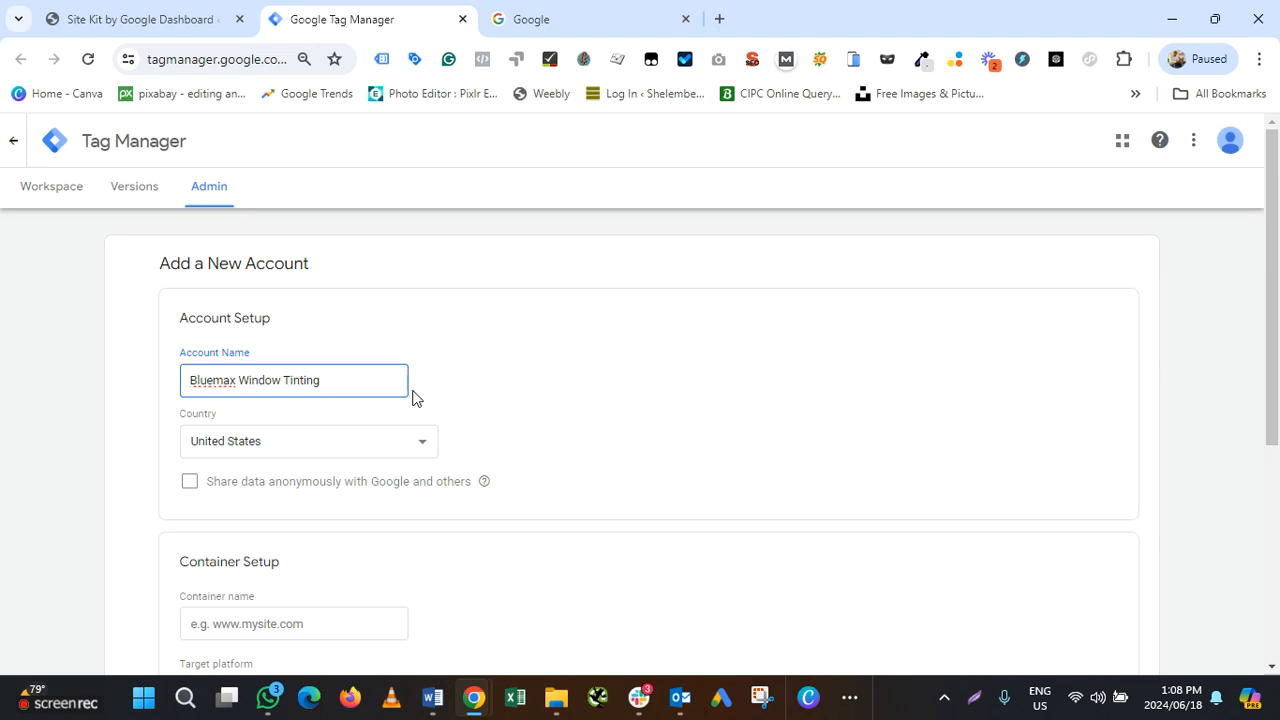
pyautogui.click(239, 446)
pyautogui.scroll(2, 266, 345)
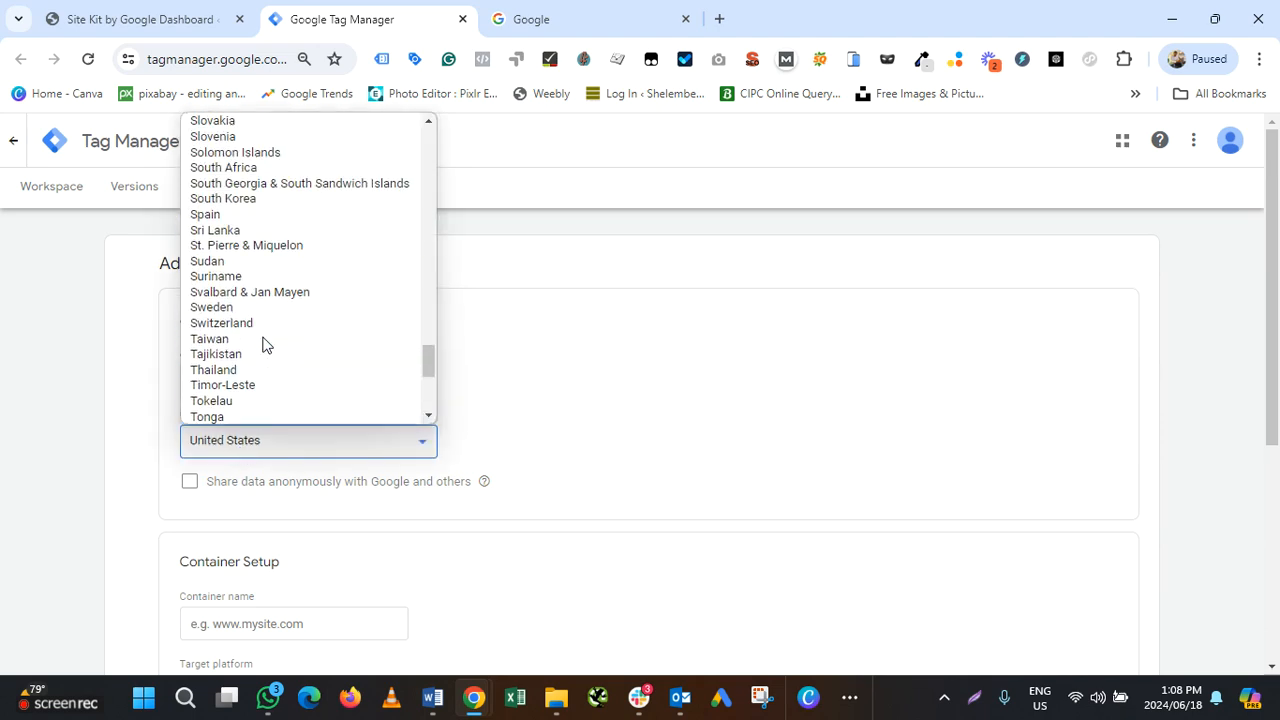
pyautogui.click(243, 167)
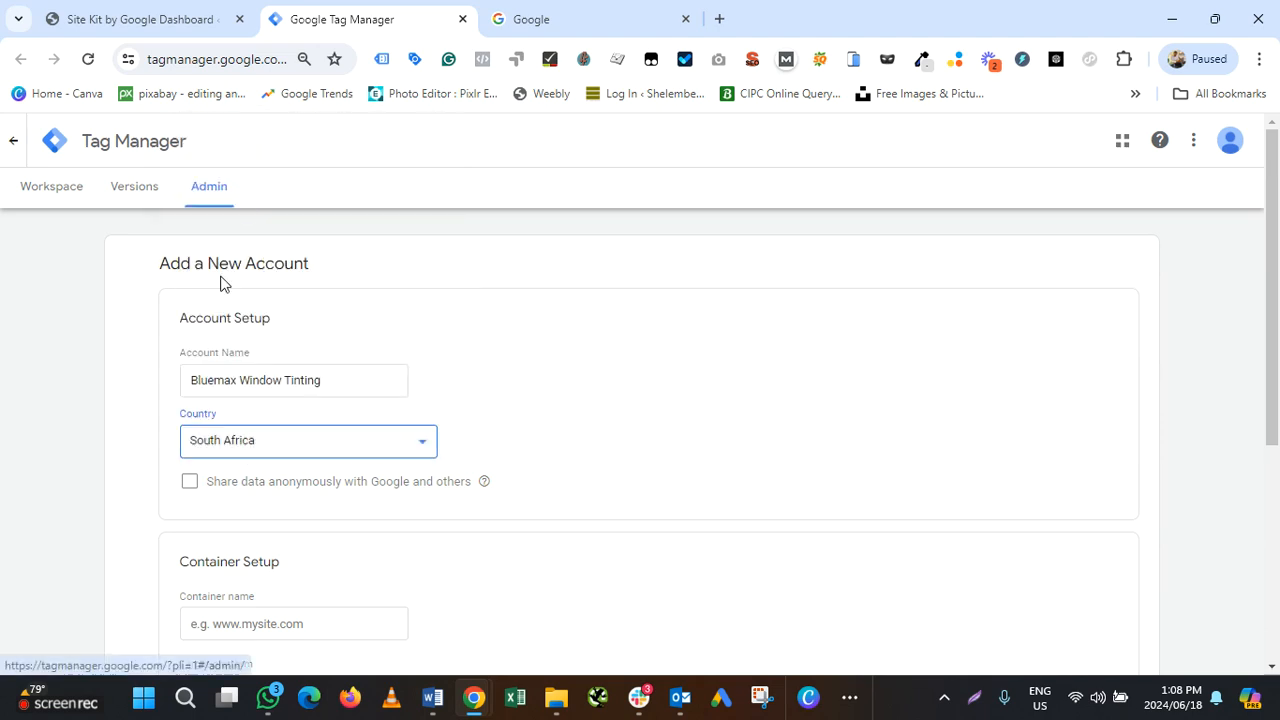
pyautogui.scroll(-2, 378, 450)
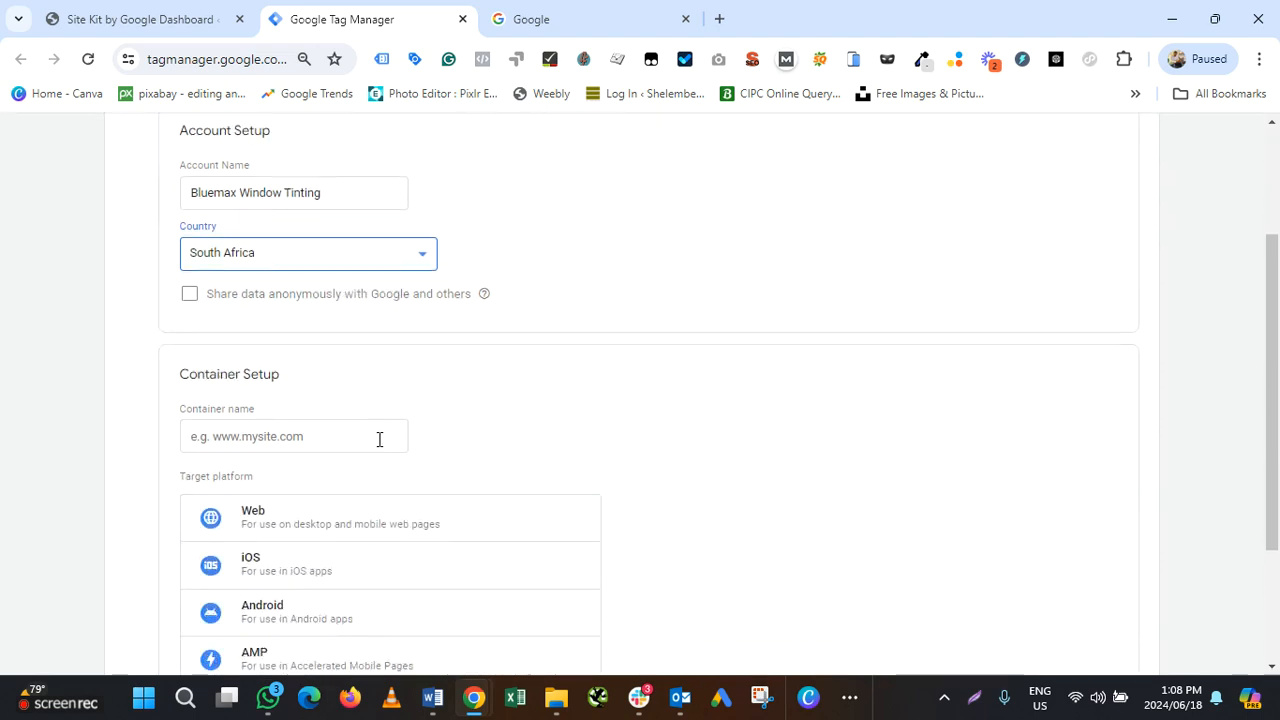
# Copy the site's domain from the address bar in a new browser tab
pyautogui.click(720, 20)
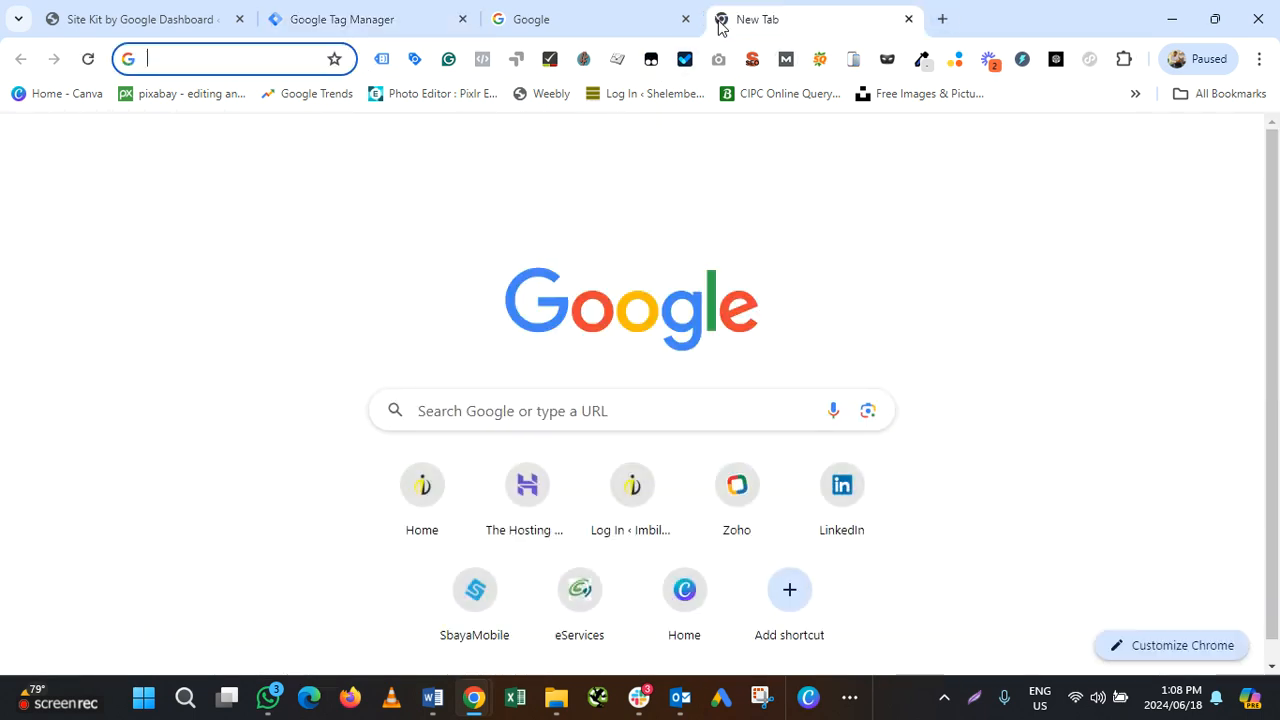
pyautogui.write('bluemaxtinting.co.za/wp-admin')
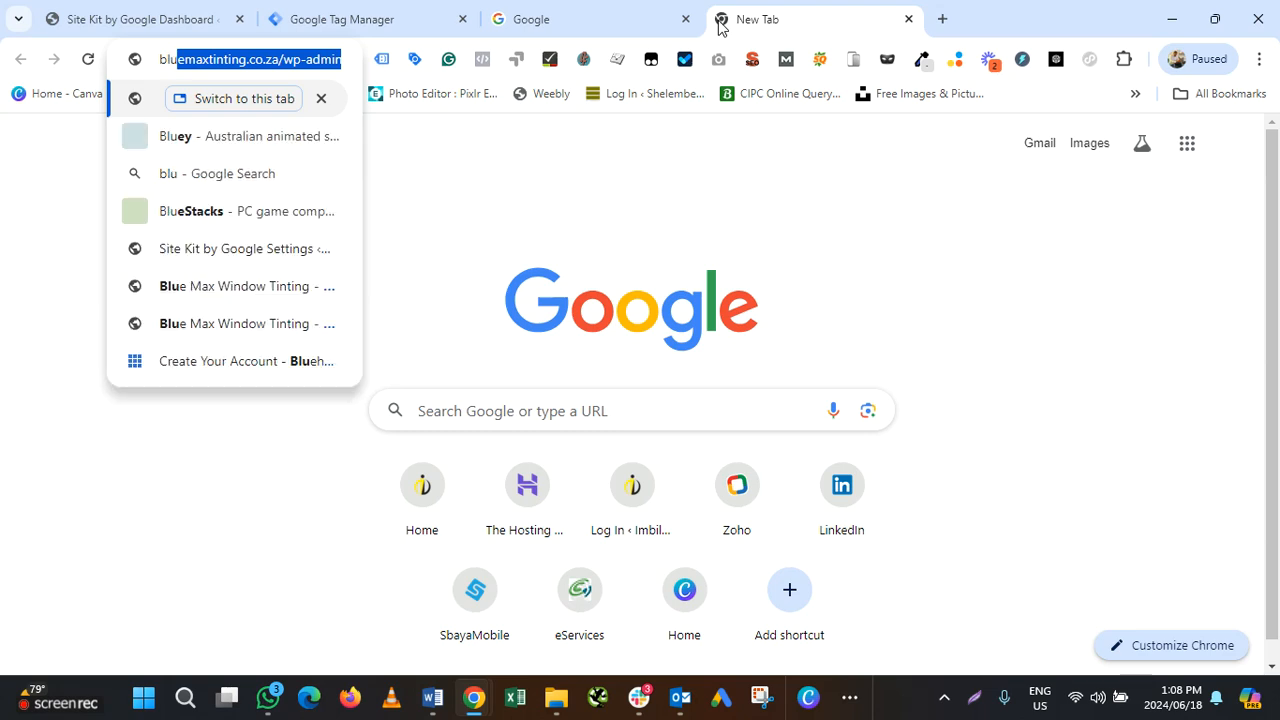
pyautogui.click(247, 62)
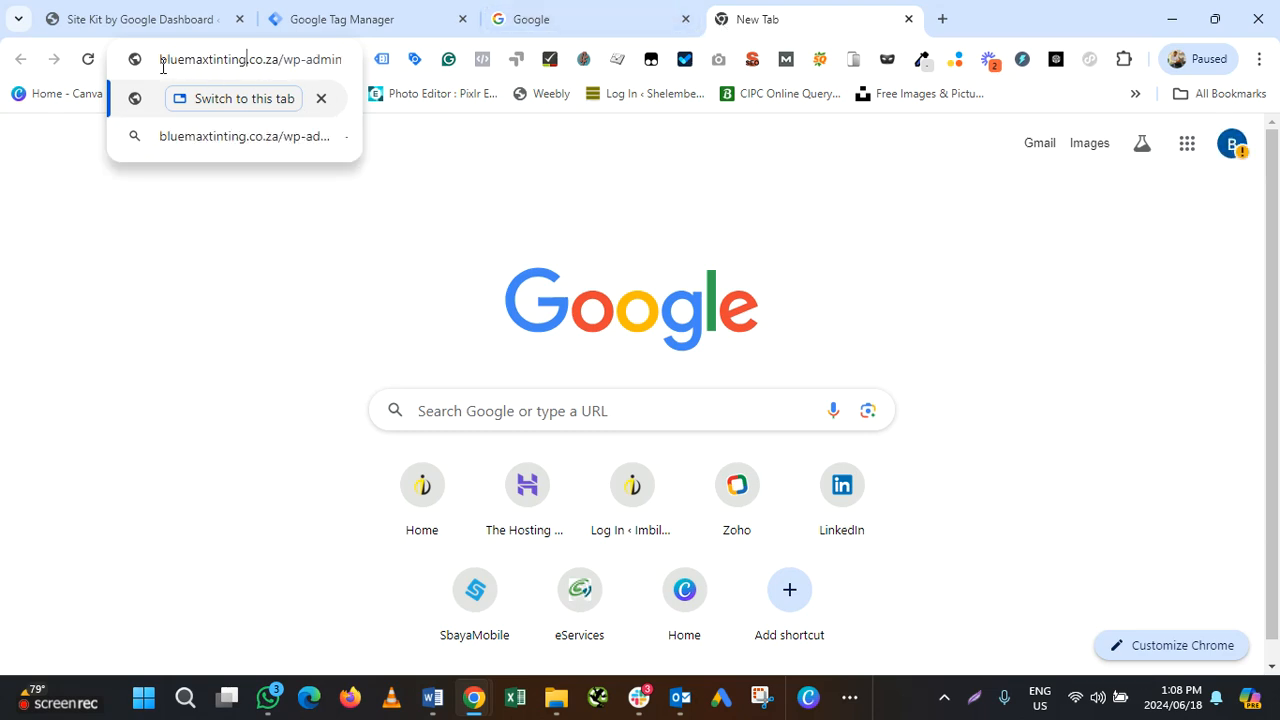
pyautogui.moveTo(157, 71); pyautogui.dragTo(287, 77)
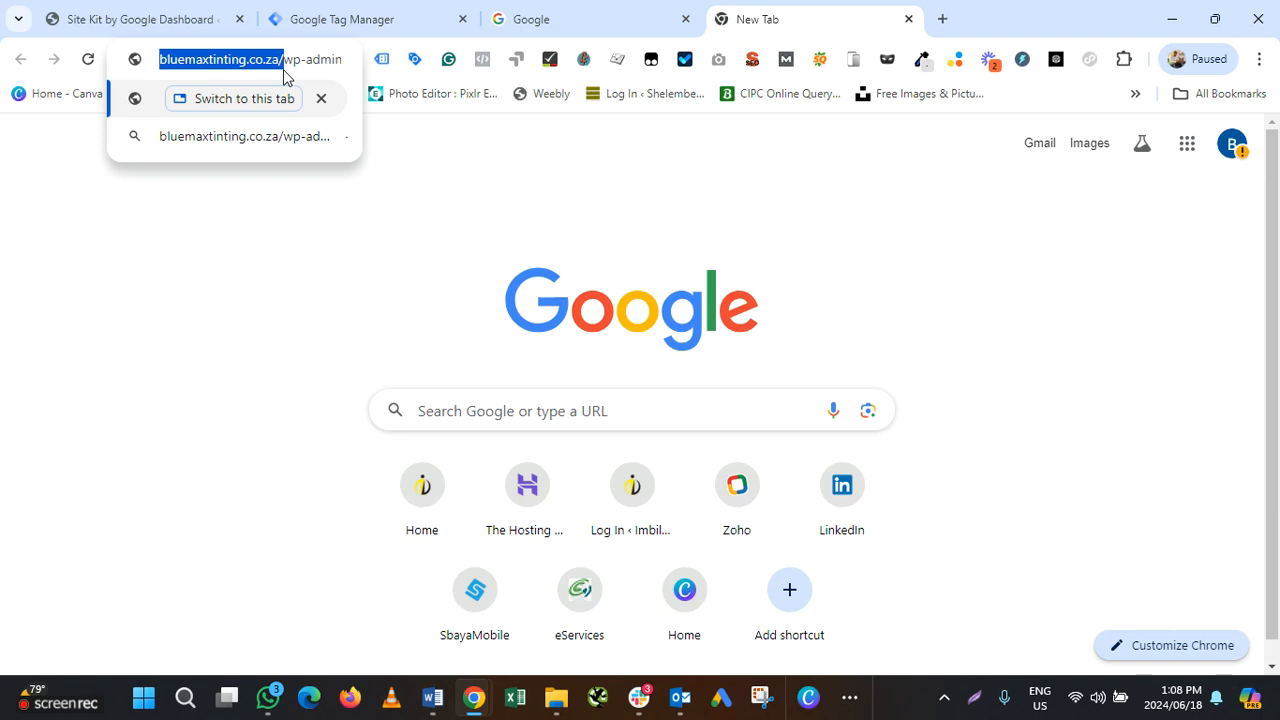
pyautogui.rightClick(259, 74)
pyautogui.click(314, 191)
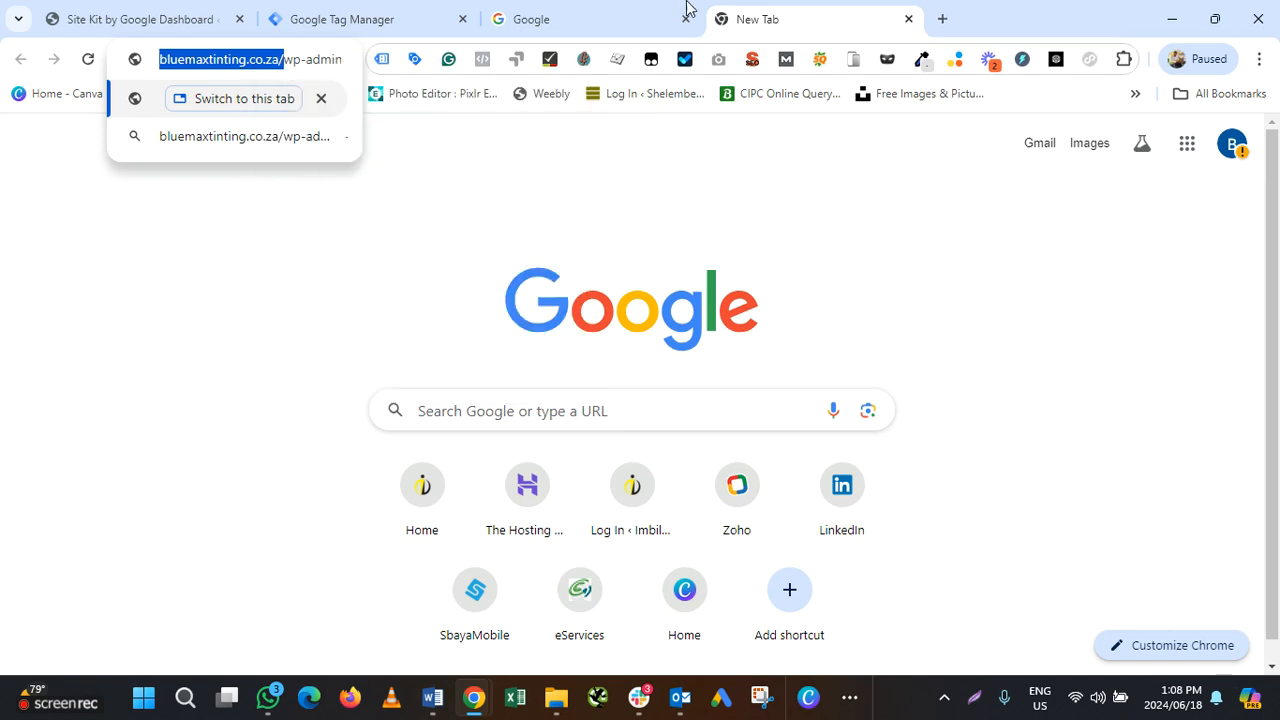
pyautogui.click(341, 22)
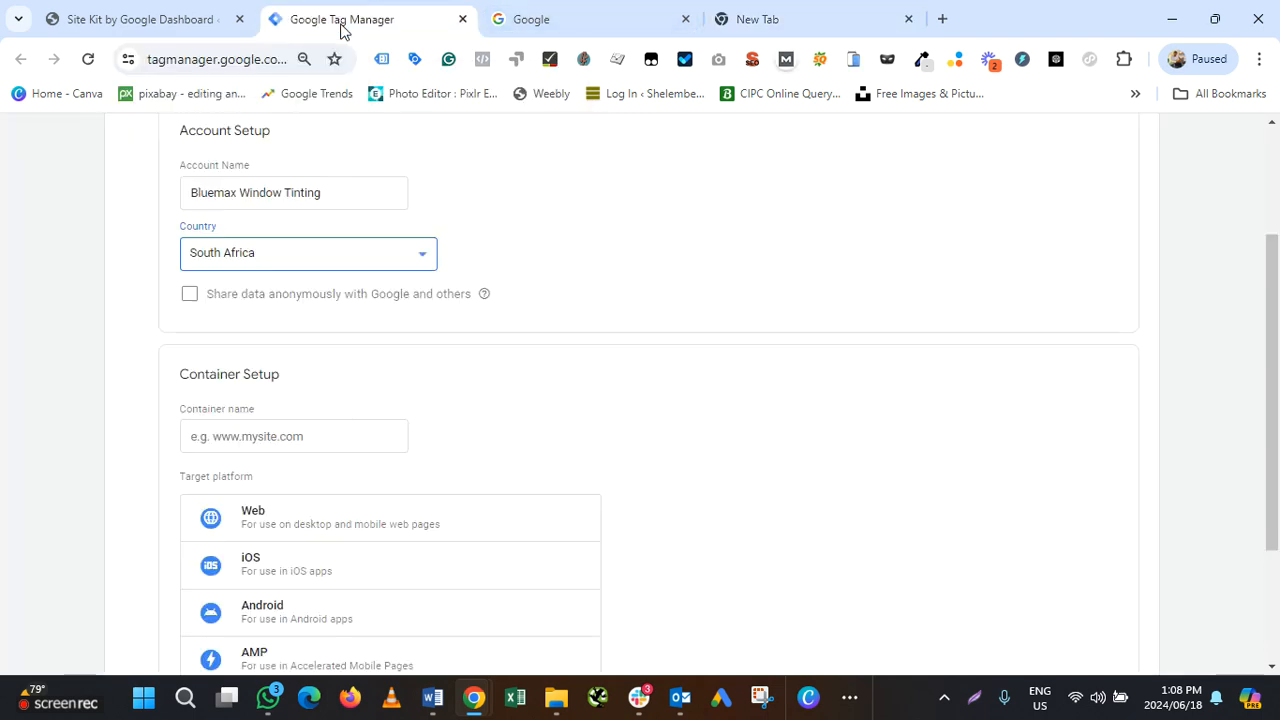
pyautogui.click(241, 437)
pyautogui.hotkey('ctrl', 'v')
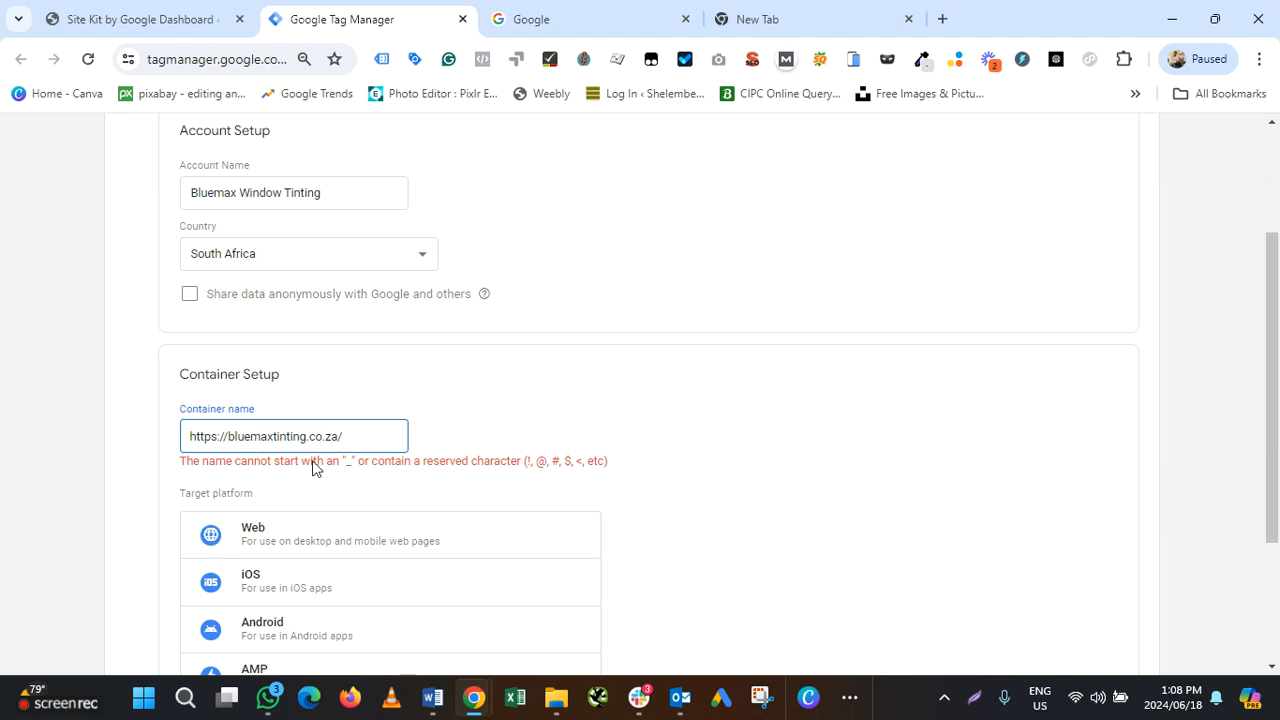
pyautogui.moveTo(222, 440); pyautogui.dragTo(0, 468)
pyautogui.press('BackSpace')
pyautogui.press('BackSpace')
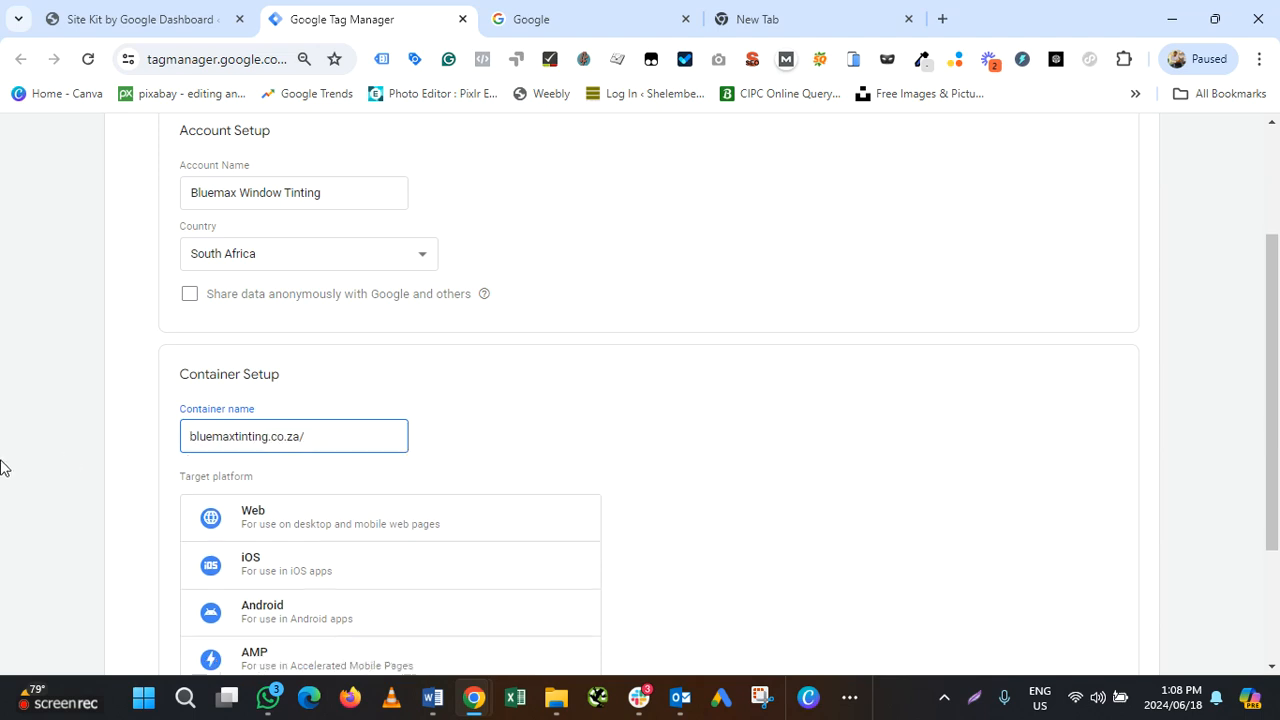
pyautogui.write('www')
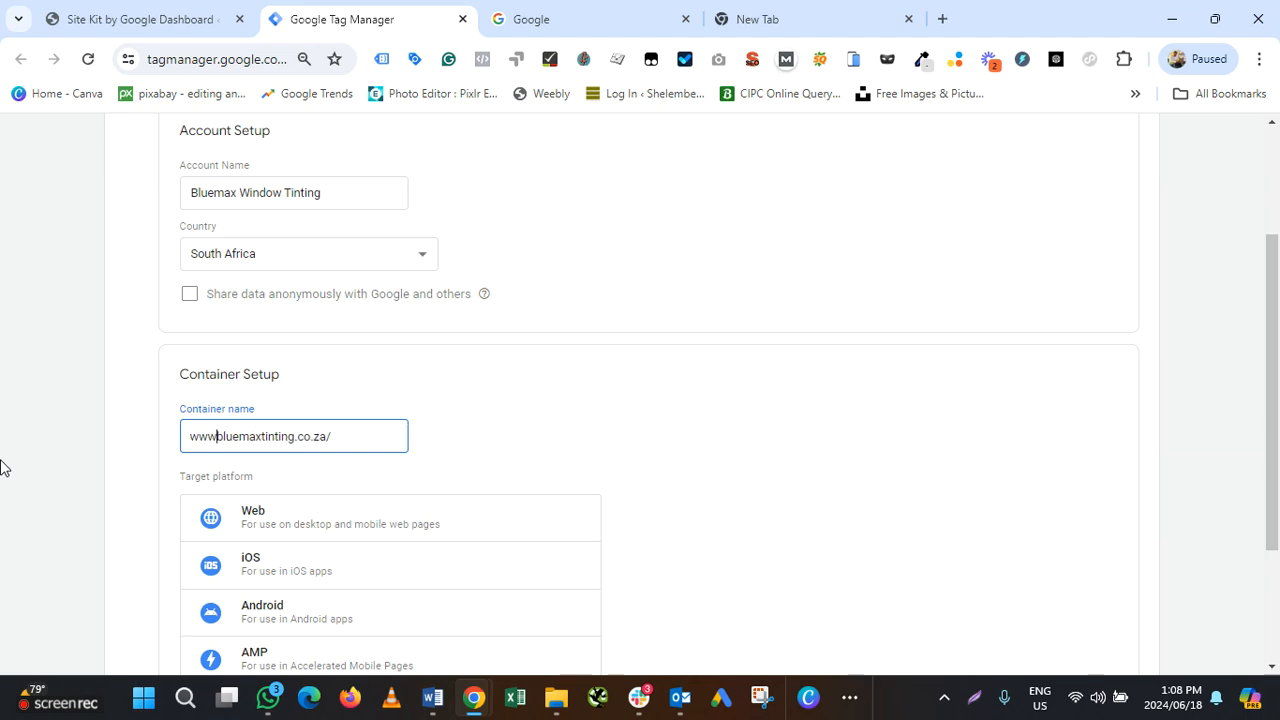
pyautogui.write('.')
pyautogui.press('BackSpace')
pyautogui.press('BackSpace')
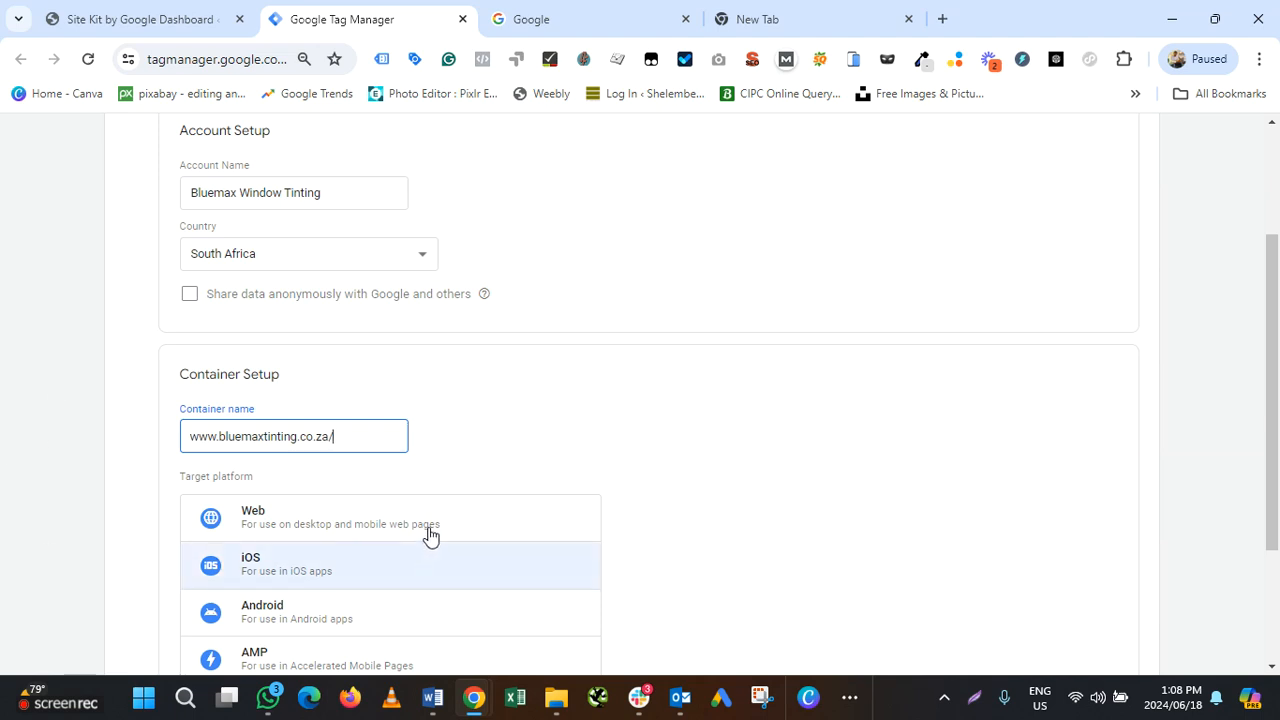
pyautogui.click(280, 528)
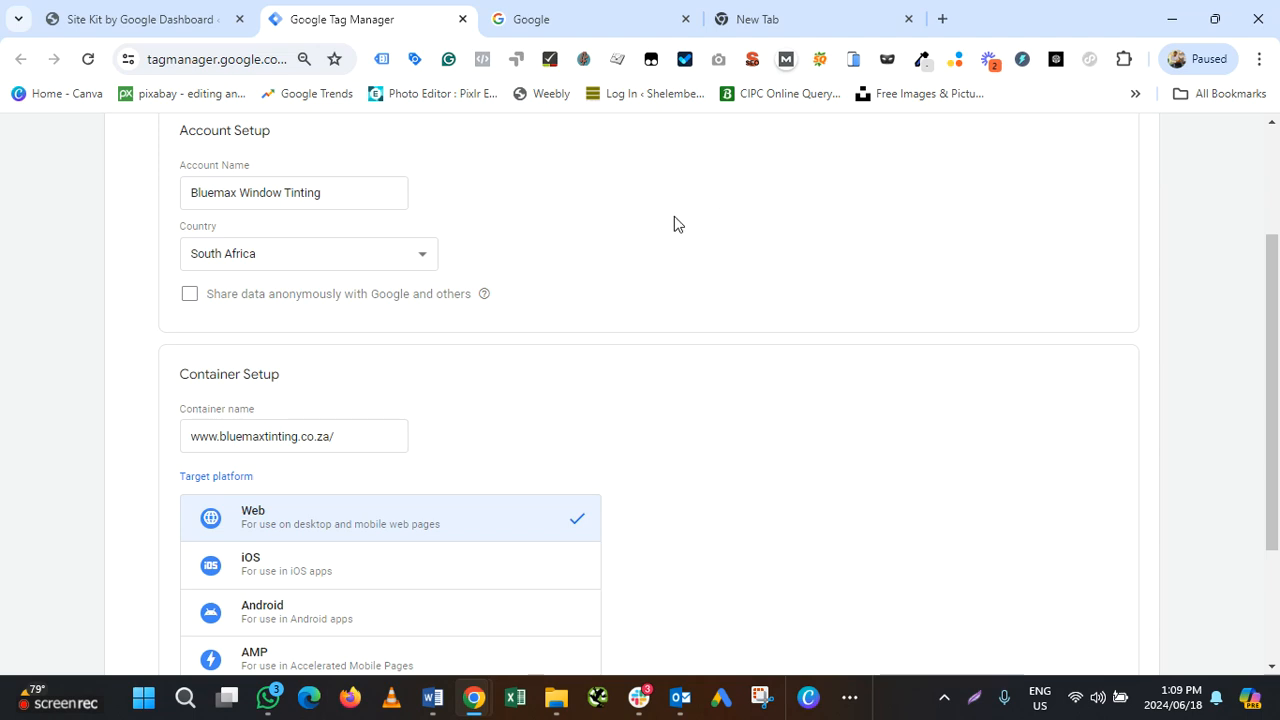
# Review the account form and submit the new account and Web container with Create
pyautogui.click(766, 24)
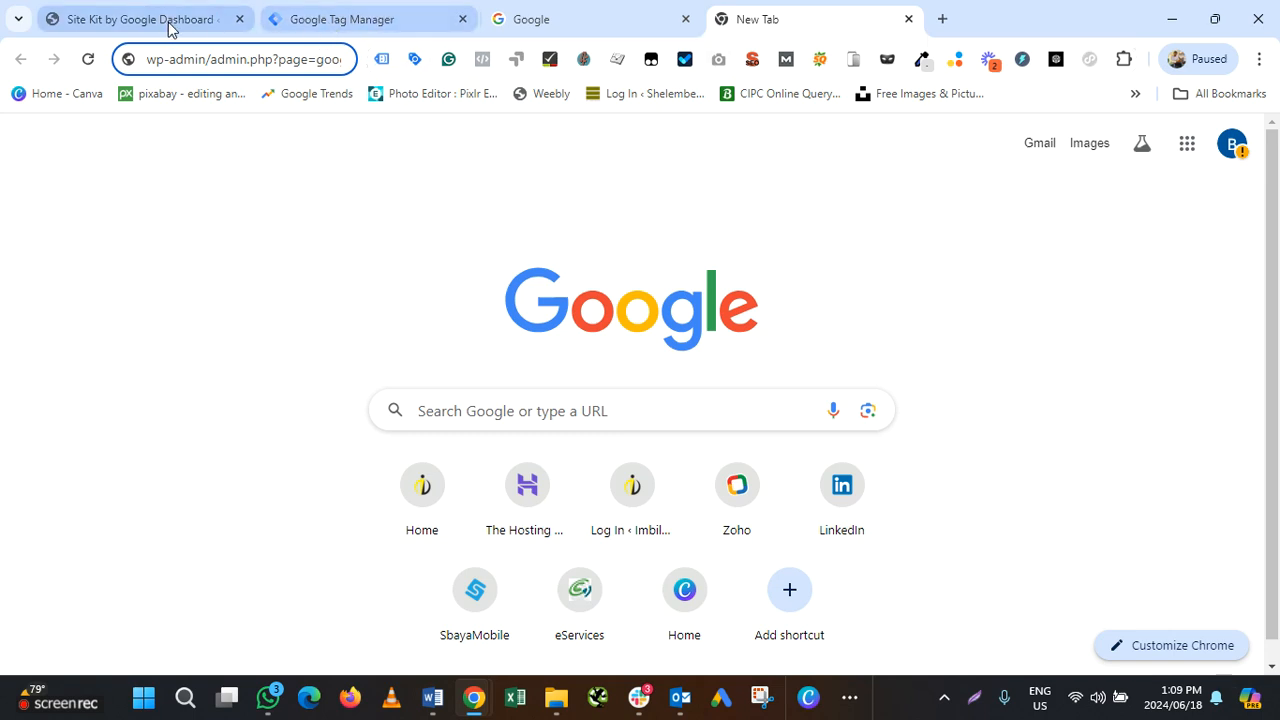
pyautogui.click(366, 26)
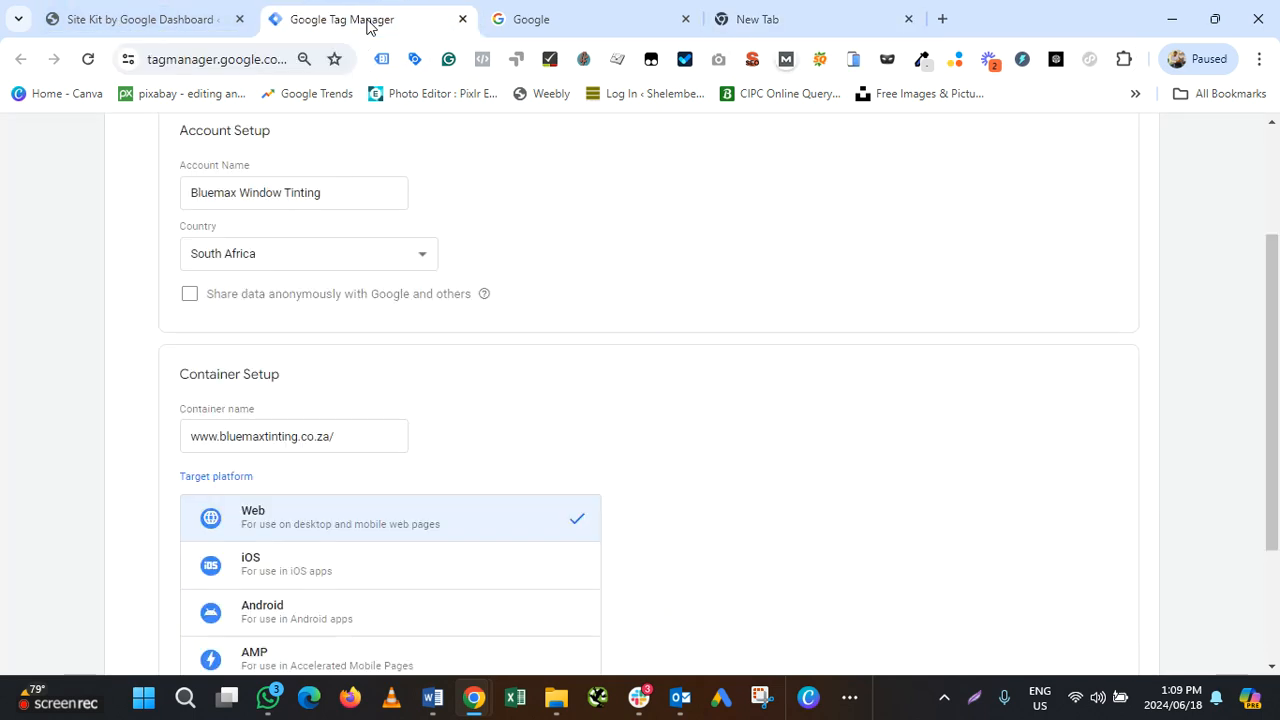
pyautogui.scroll(-1, 284, 430)
pyautogui.scroll(1, 344, 296)
pyautogui.scroll(1, 360, 360)
pyautogui.scroll(-2, 360, 362)
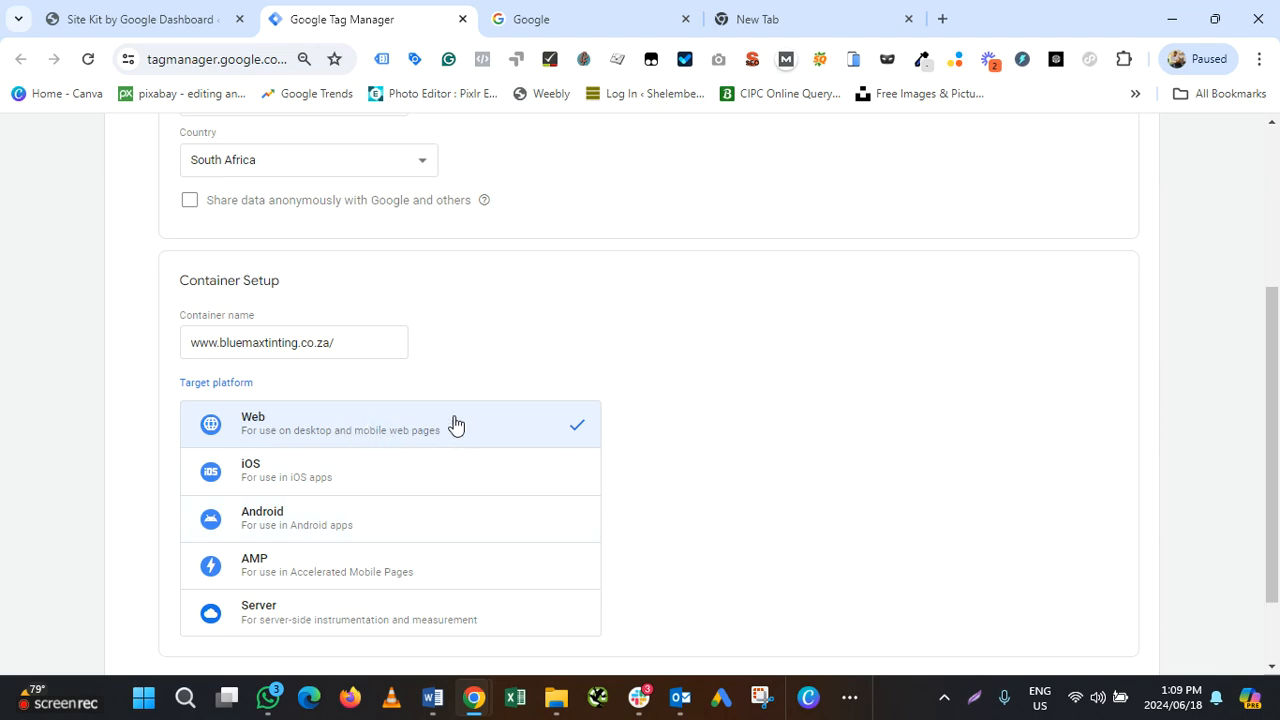
pyautogui.scroll(-1, 483, 423)
pyautogui.scroll(1, 484, 418)
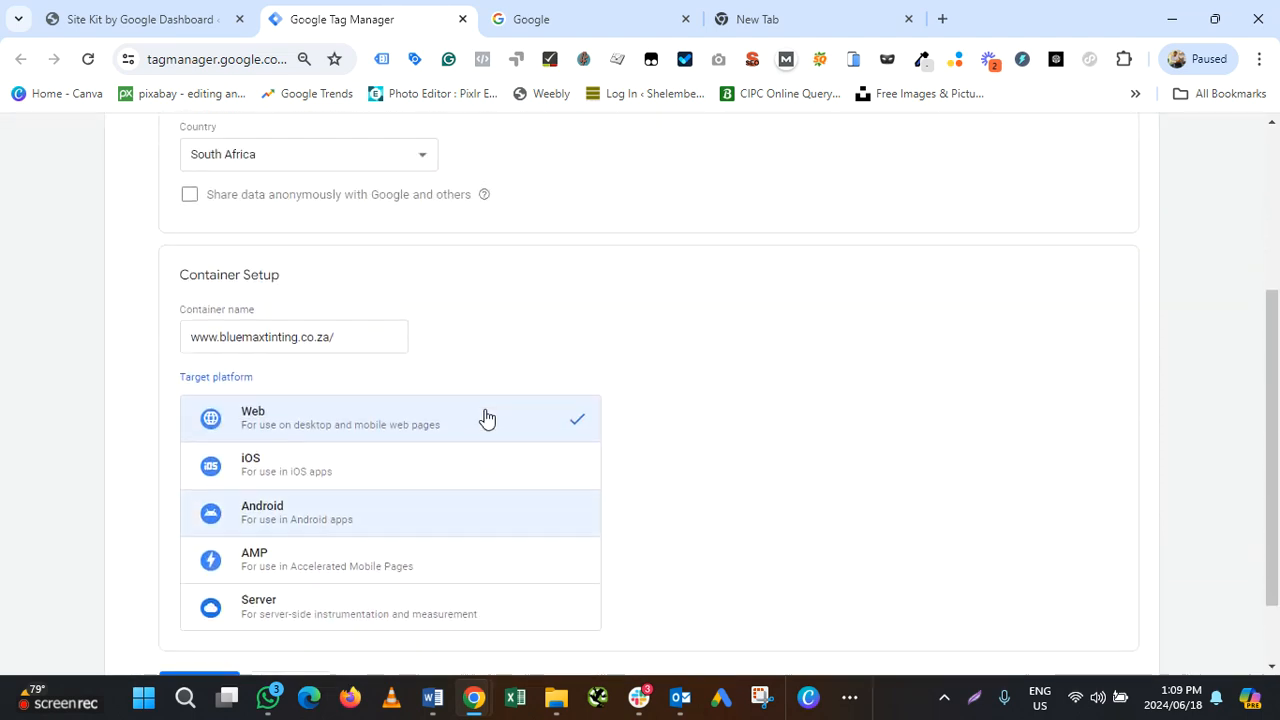
pyautogui.scroll(-2, 483, 420)
pyautogui.click(224, 598)
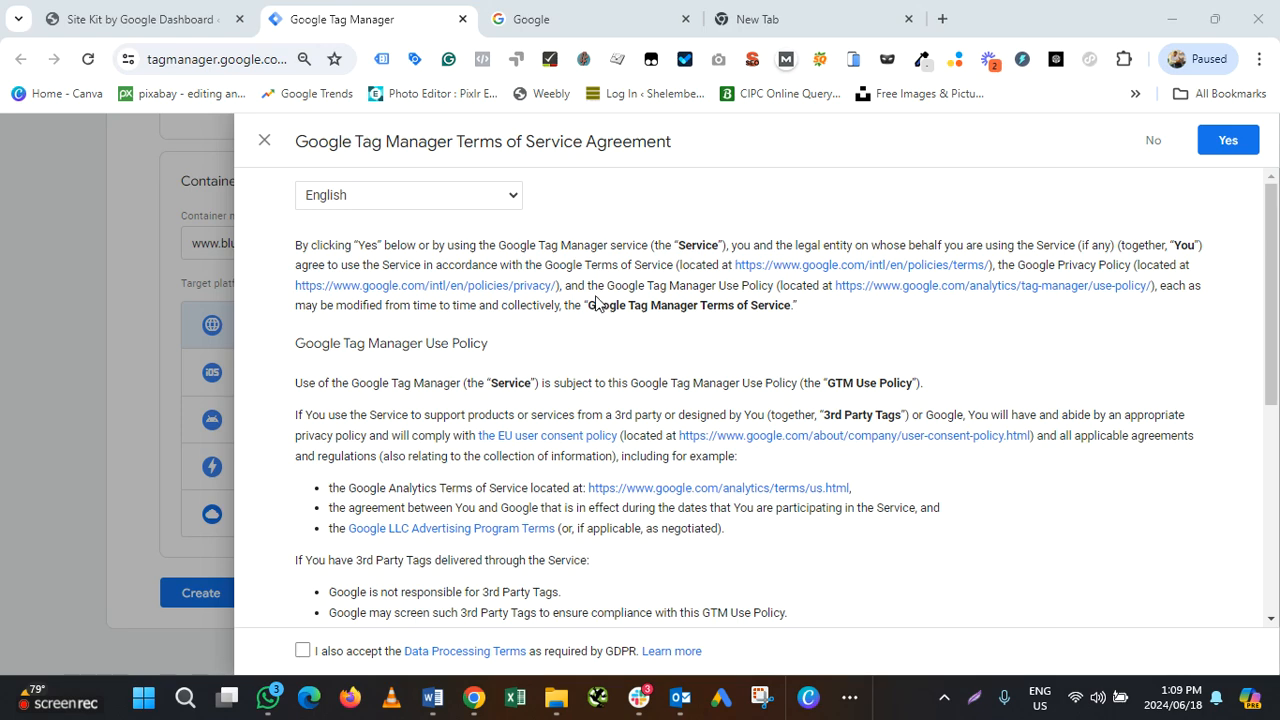
# Accept the Terms of Service, then close the install-code dialog to reach the Default Workspace
pyautogui.click(1224, 142)
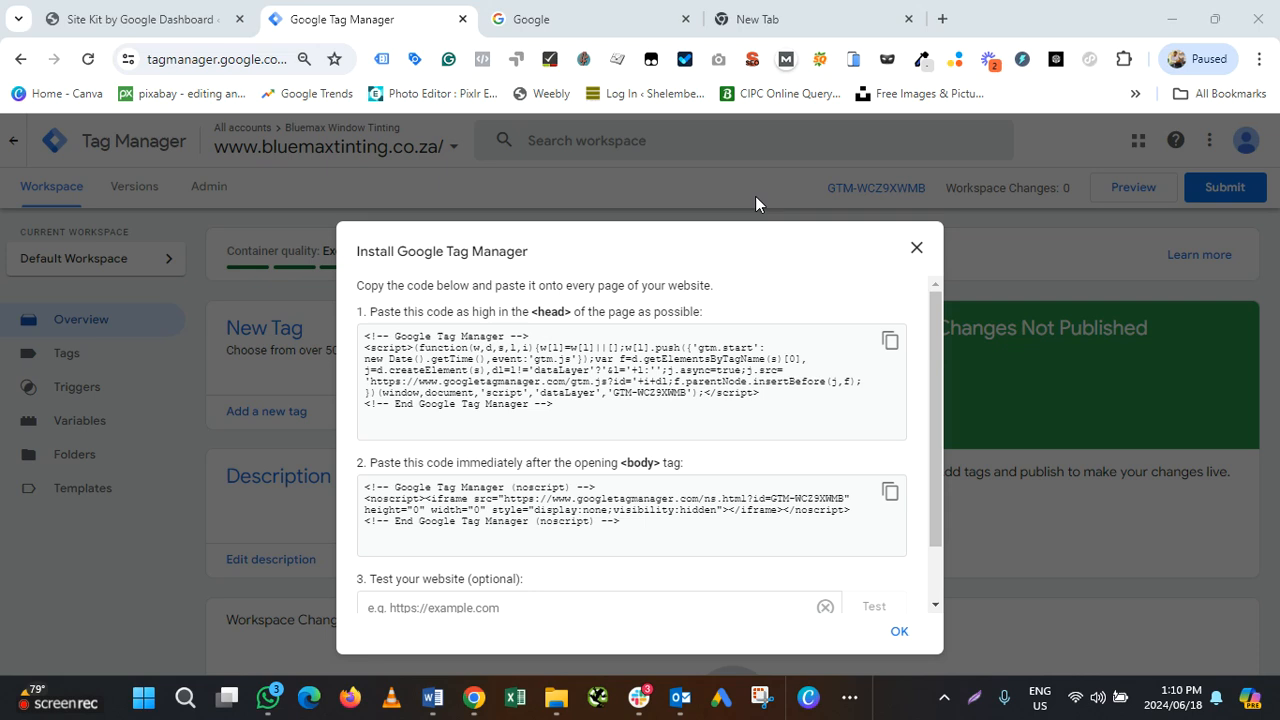
pyautogui.click(916, 250)
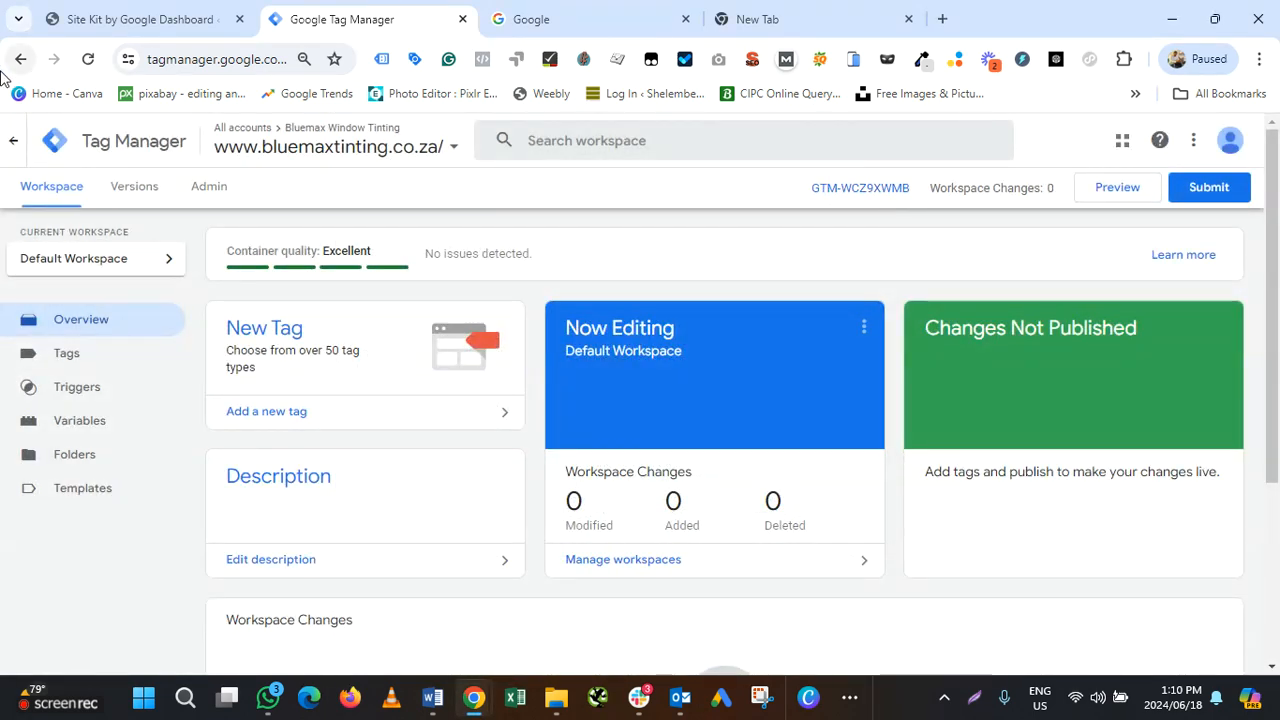
# Start adding a user with Administrator permissions to the Bluemax Window Tinting account
pyautogui.click(206, 187)
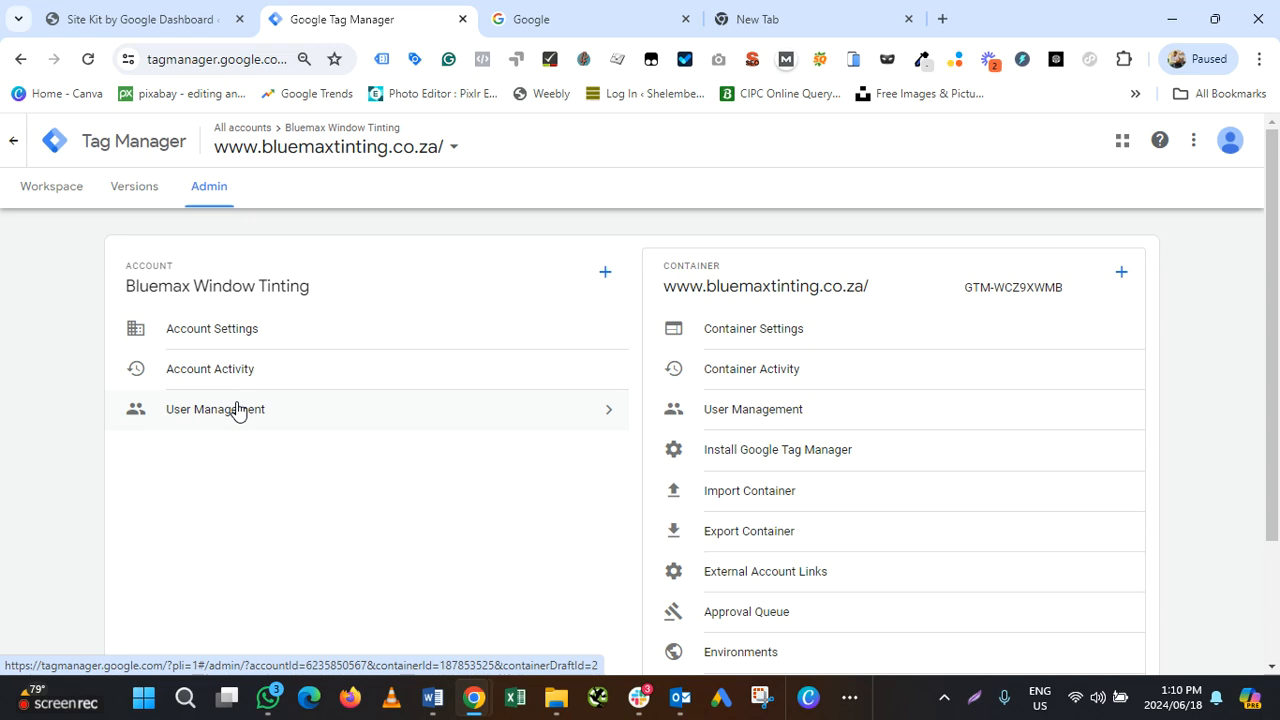
pyautogui.click(238, 411)
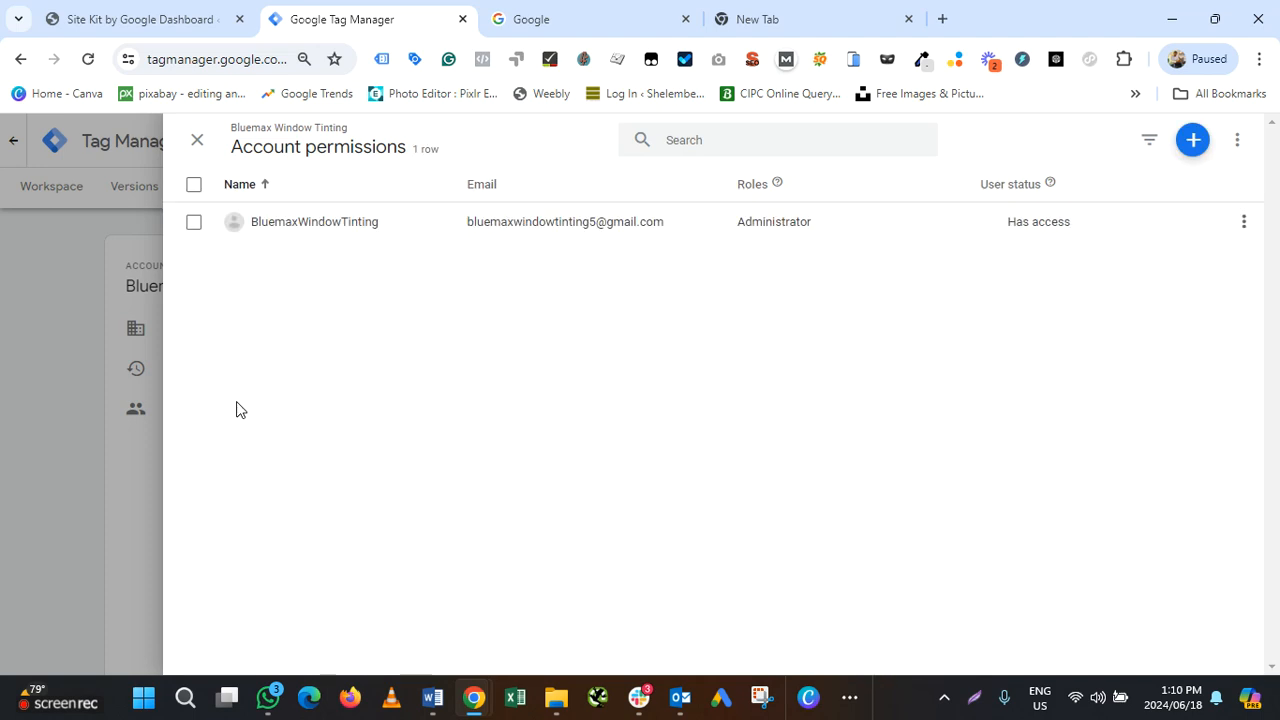
pyautogui.click(1193, 140)
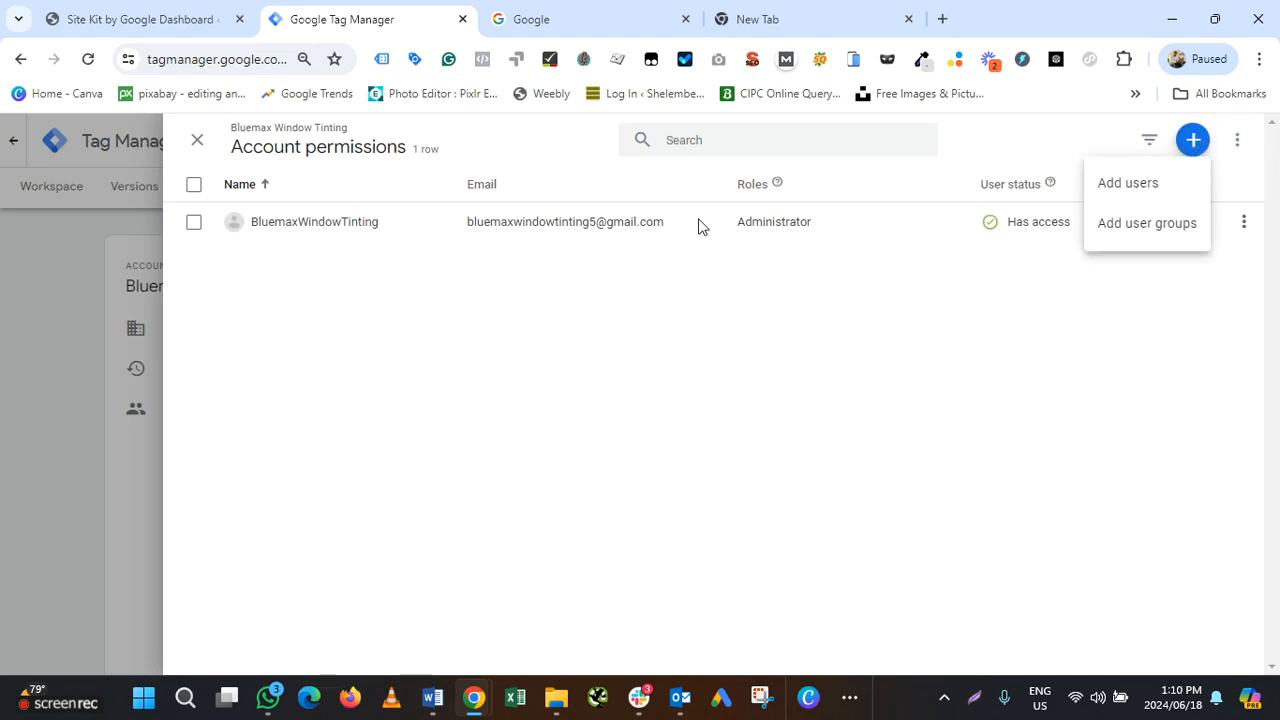
pyautogui.click(1146, 196)
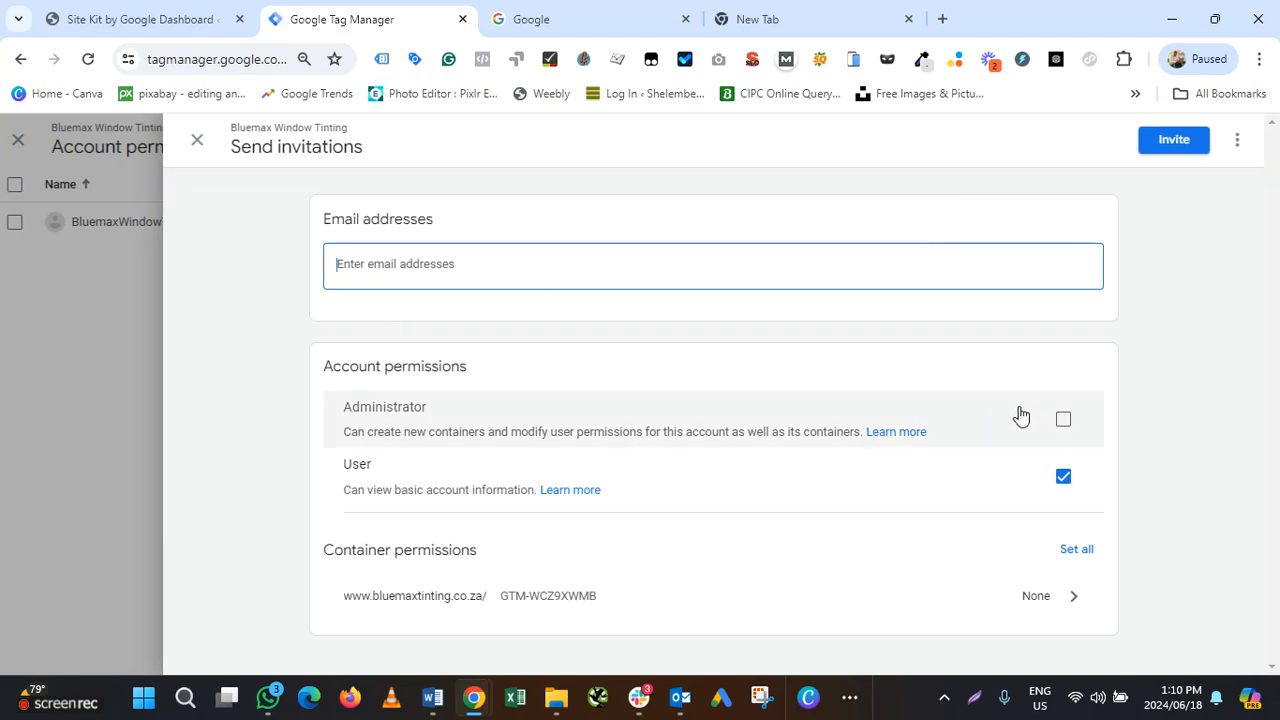
pyautogui.click(1063, 419)
# Enter the invitee's e-mail address and send the invitation, leaving it pending
pyautogui.click(466, 256)
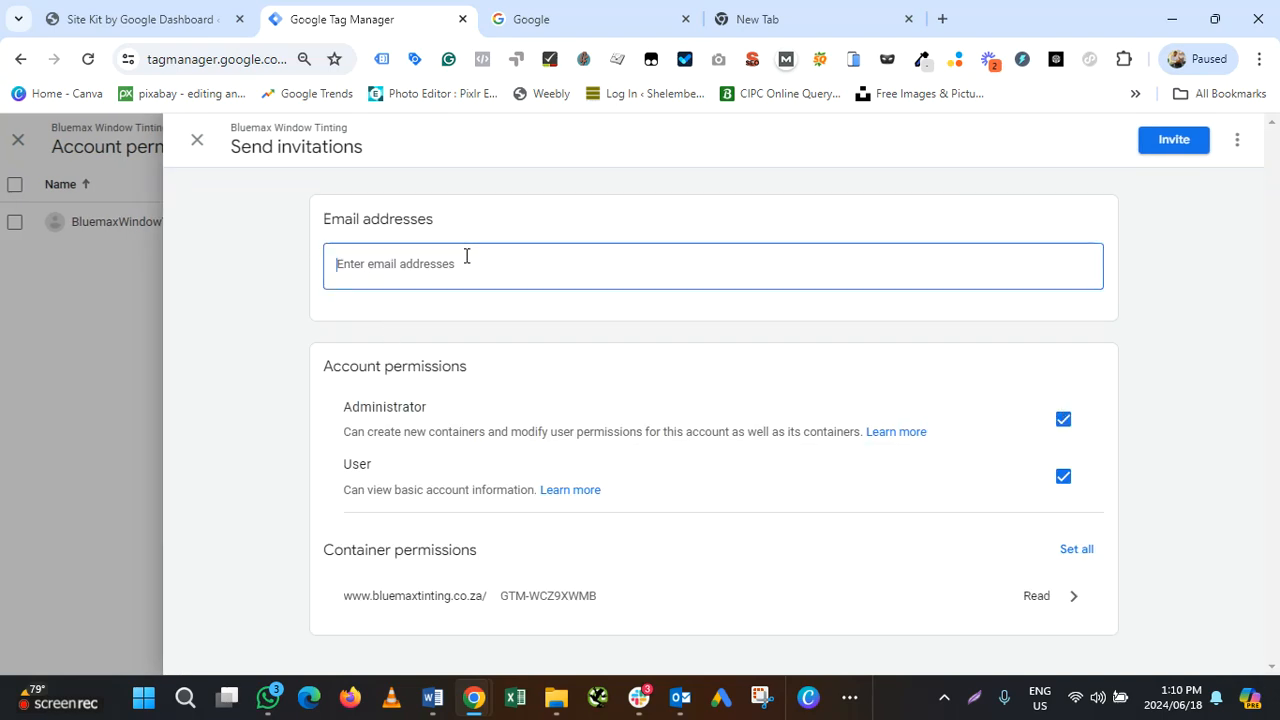
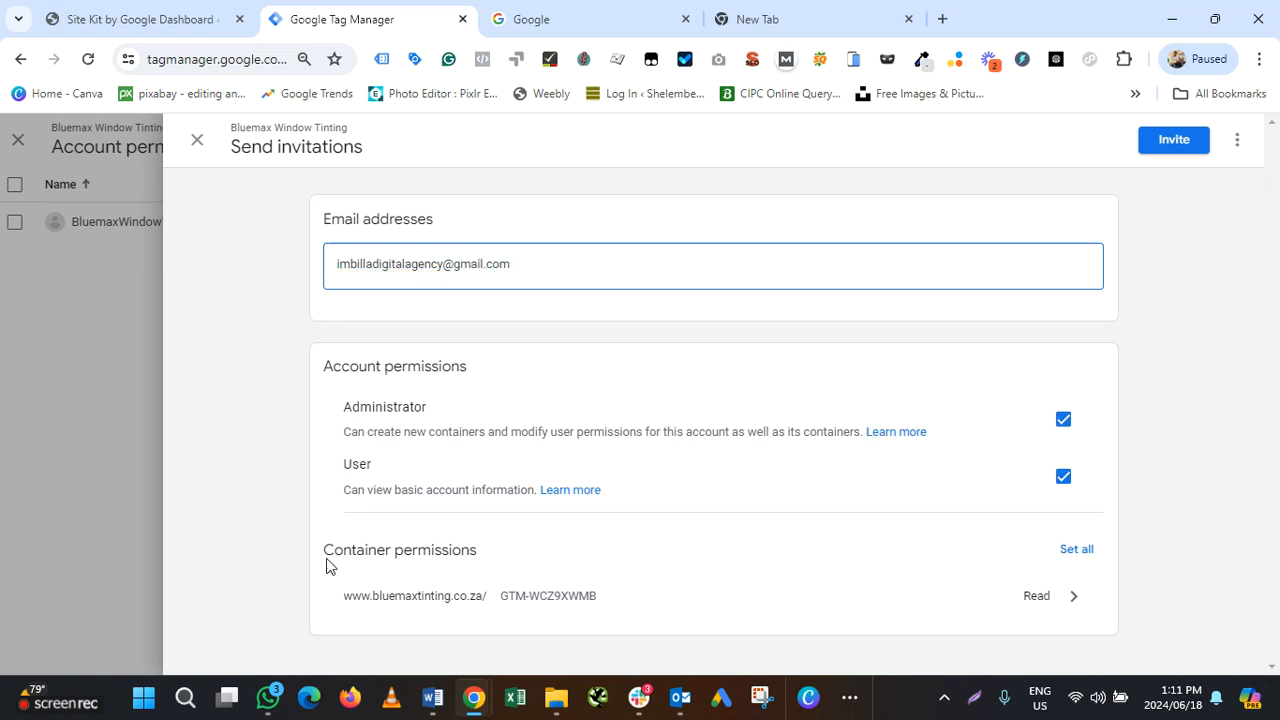
pyautogui.click(1174, 140)
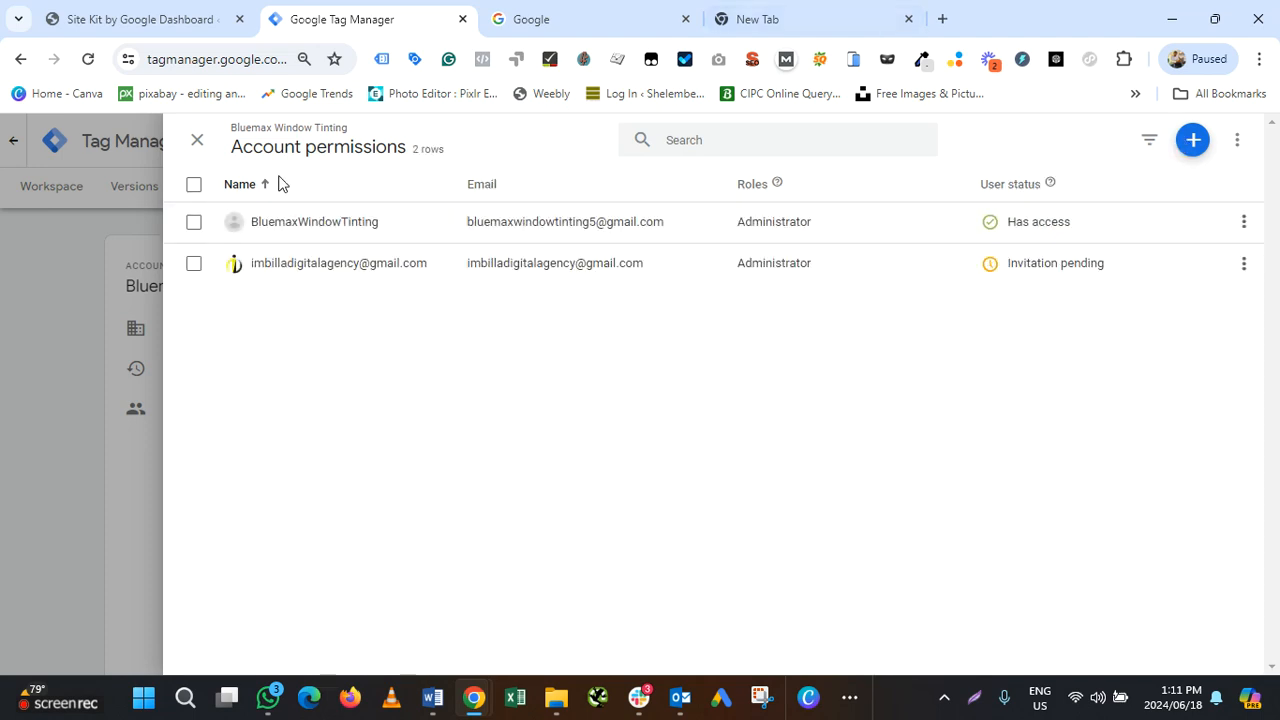
pyautogui.click(197, 141)
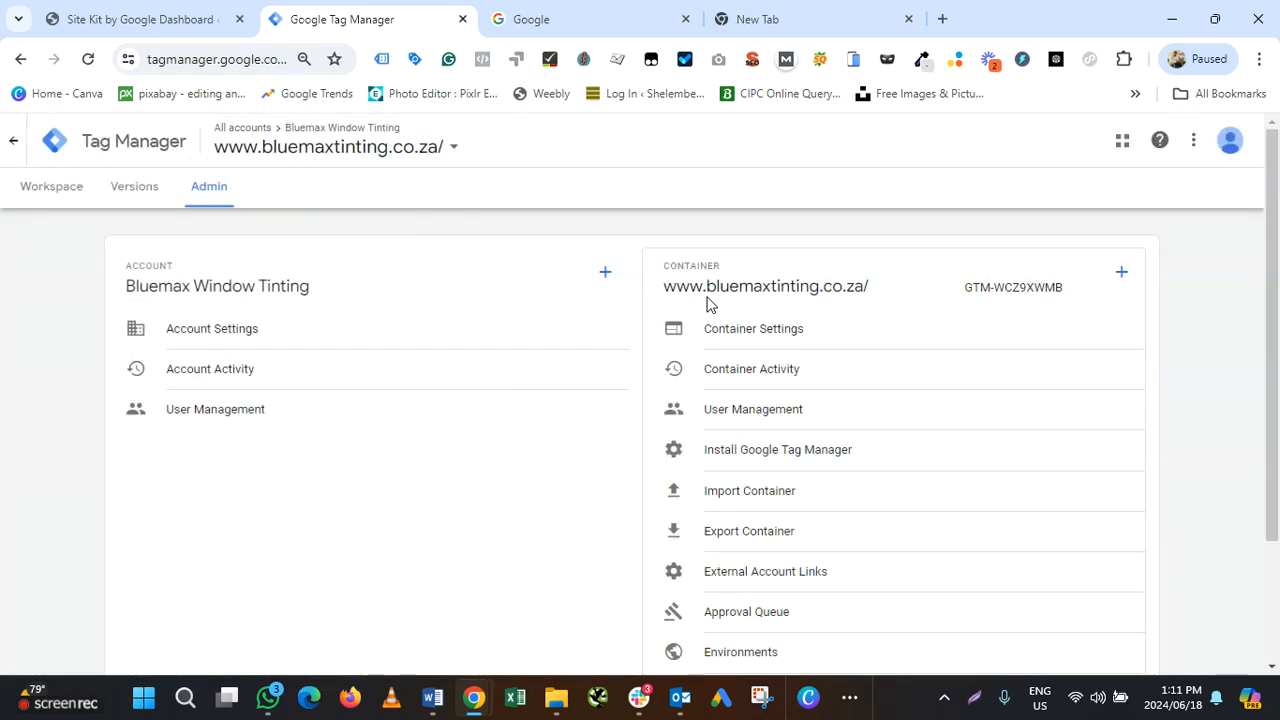
pyautogui.click(147, 24)
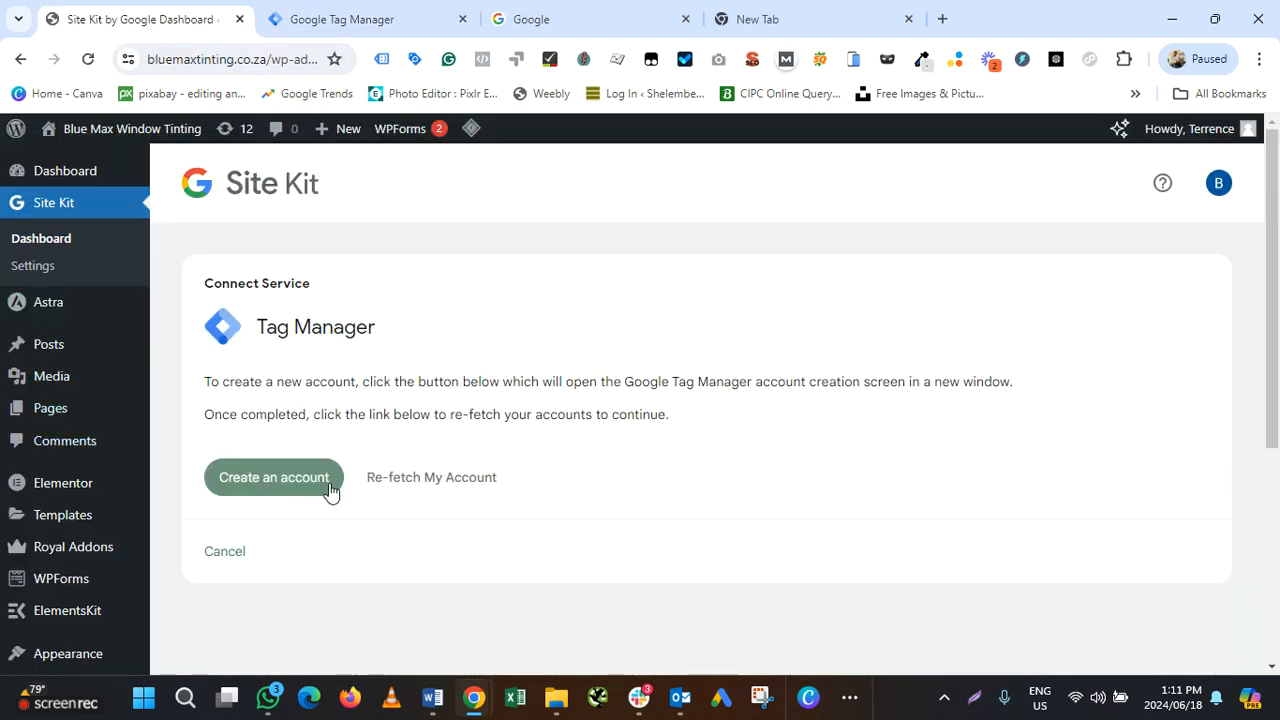
# Re-fetch Site Kit's Tag Manager accounts twice, then go back to the Tag Manager admin page
pyautogui.click(452, 485)
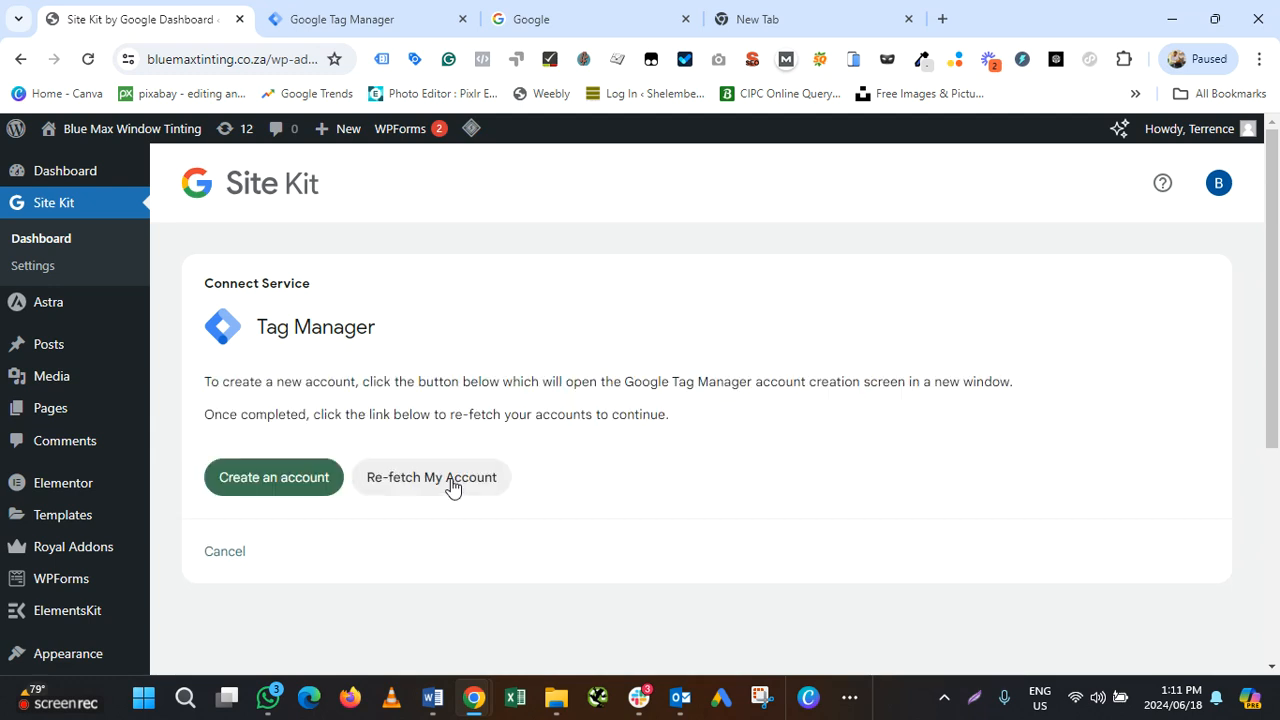
pyautogui.click(452, 485)
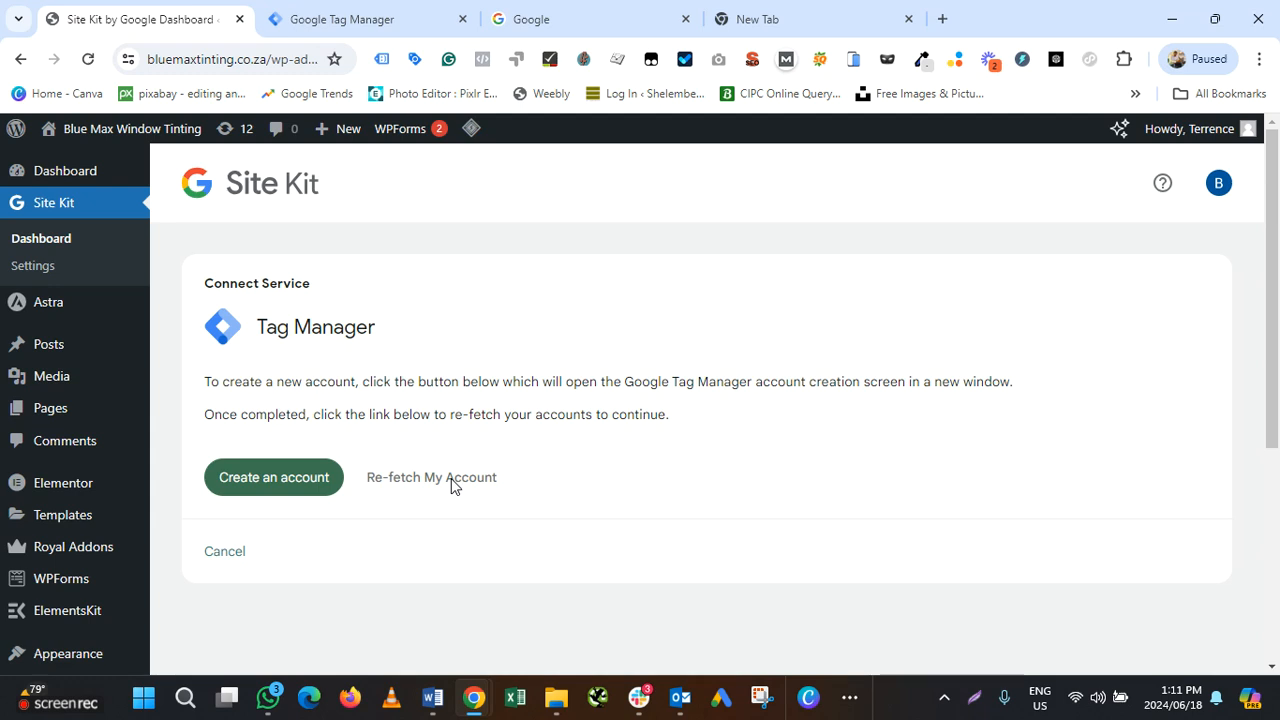
pyautogui.click(337, 19)
# Copy container ID GTM-WCZ9XWMB from the Tag Manager admin page and return to Site Kit
pyautogui.scroll(-2, 517, 377)
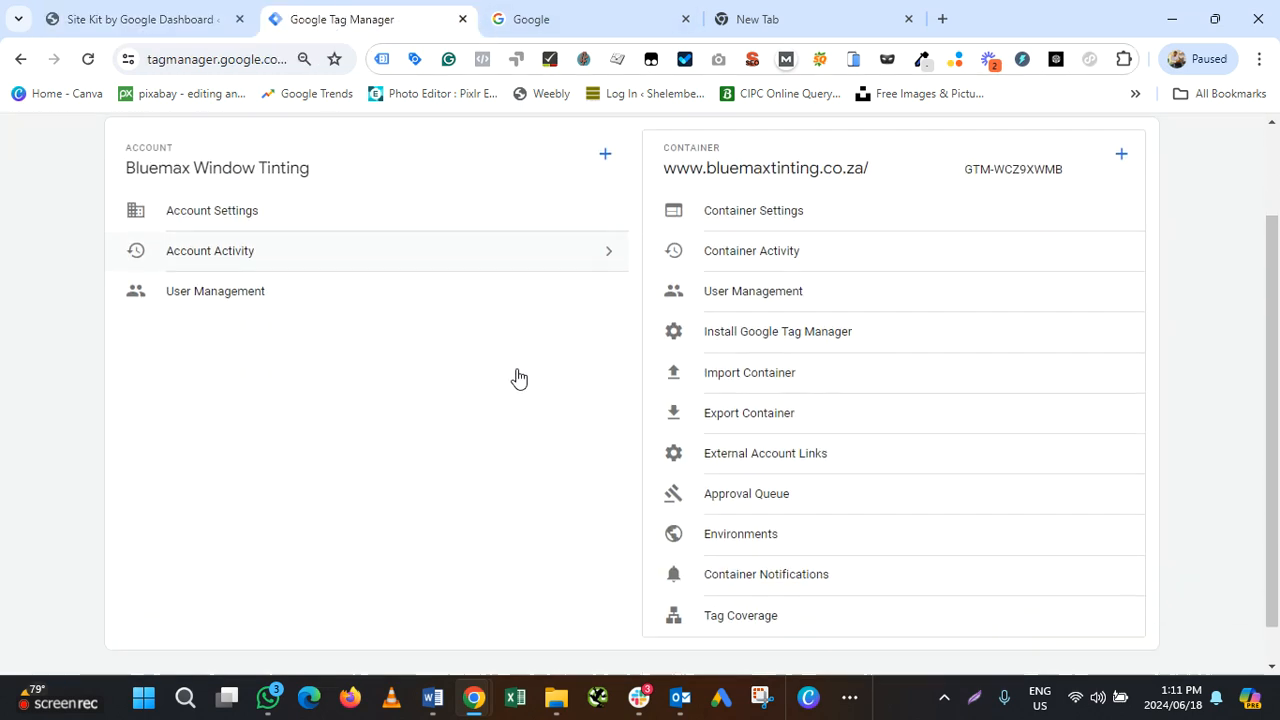
pyautogui.scroll(2, 519, 377)
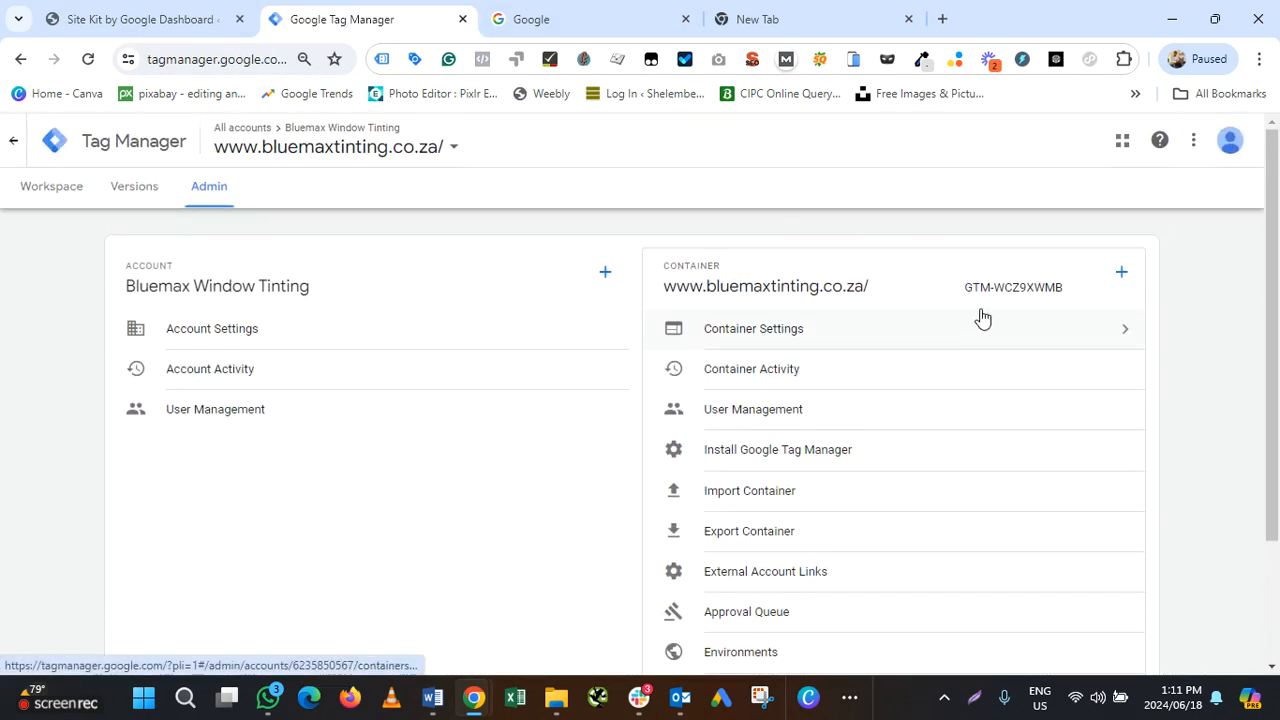
pyautogui.moveTo(960, 293); pyautogui.dragTo(1071, 294)
pyautogui.rightClick(1035, 290)
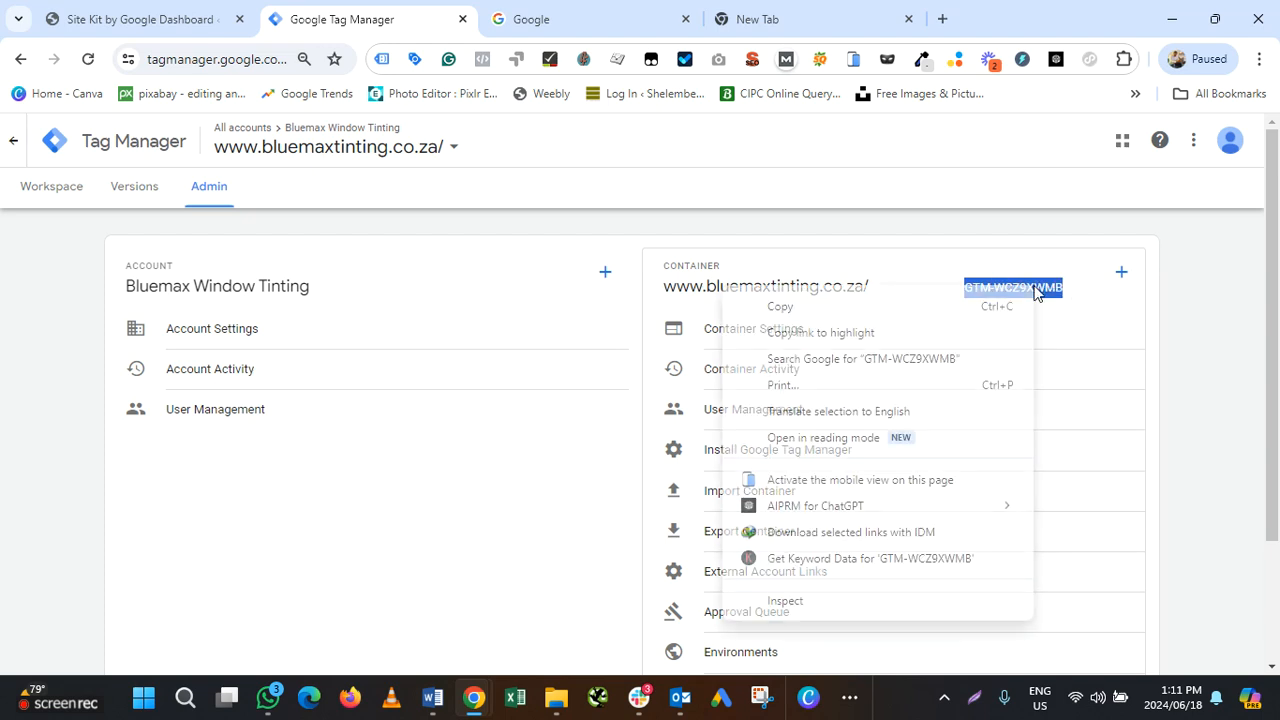
pyautogui.click(916, 308)
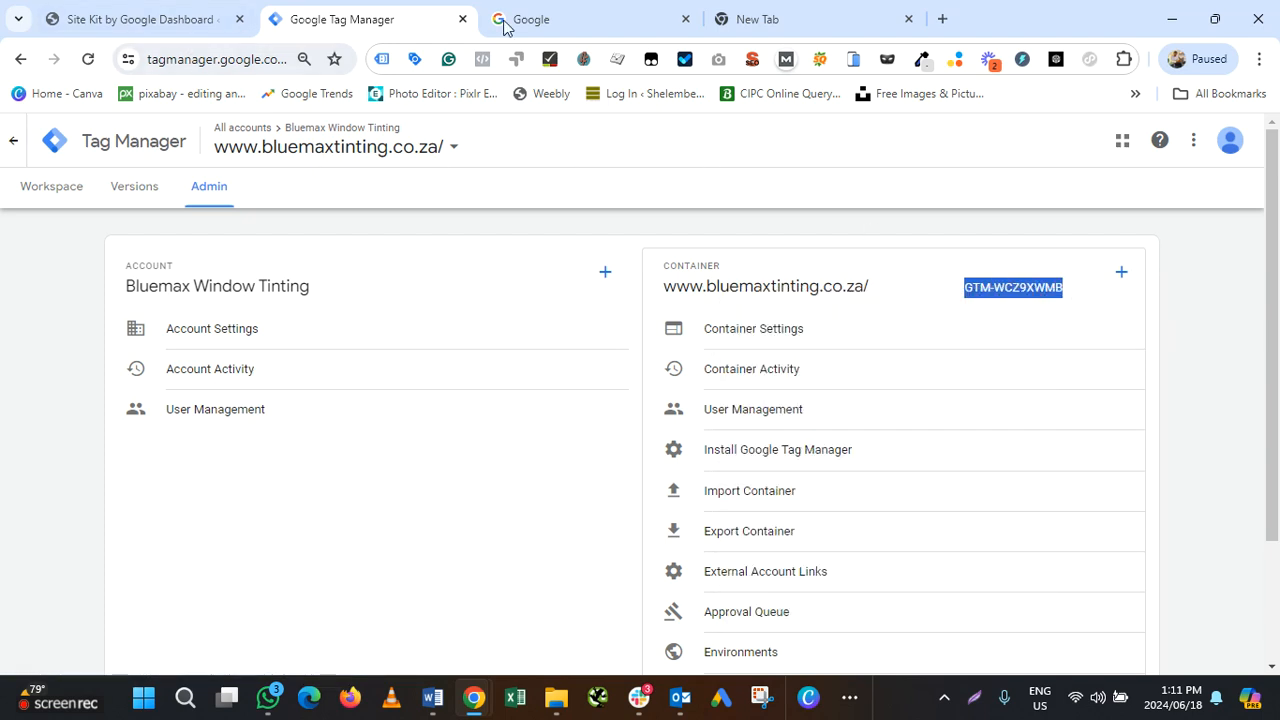
pyautogui.click(145, 19)
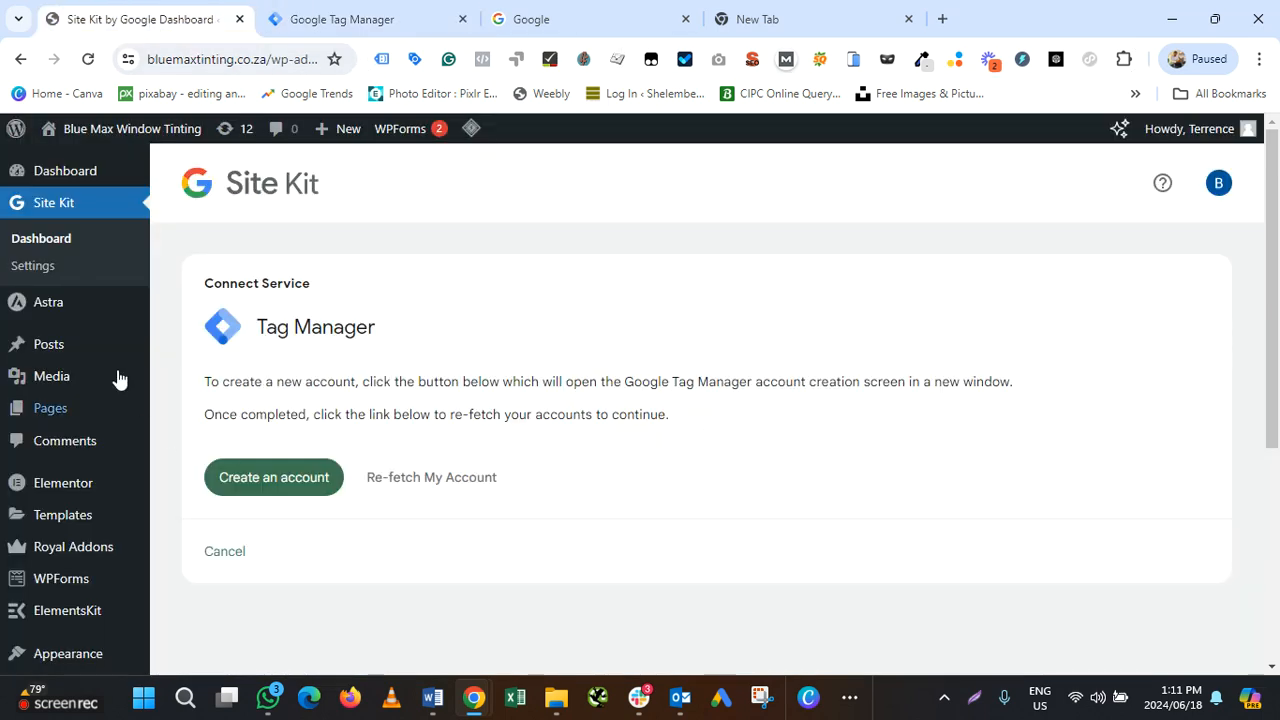
# Cancel, resume and re-fetch the unfinished Tag Manager connection, closing the extra account-creation tab
pyautogui.click(224, 553)
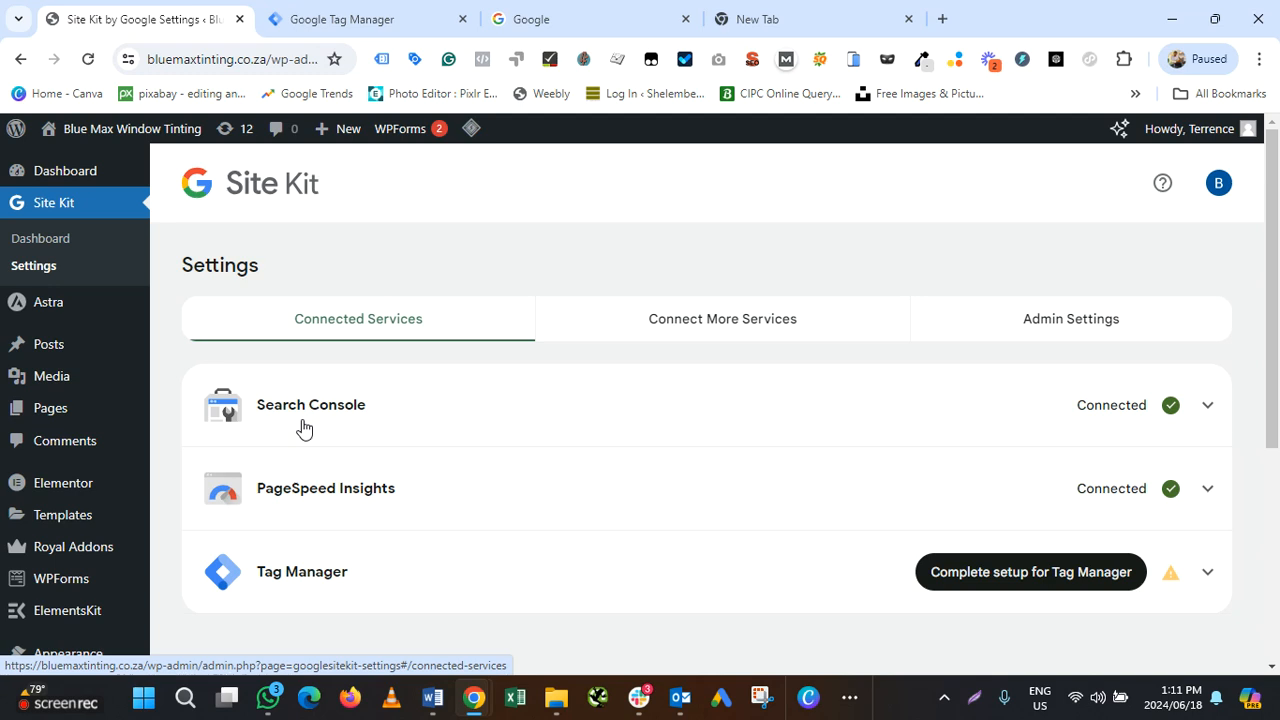
pyautogui.scroll(-3, 320, 570)
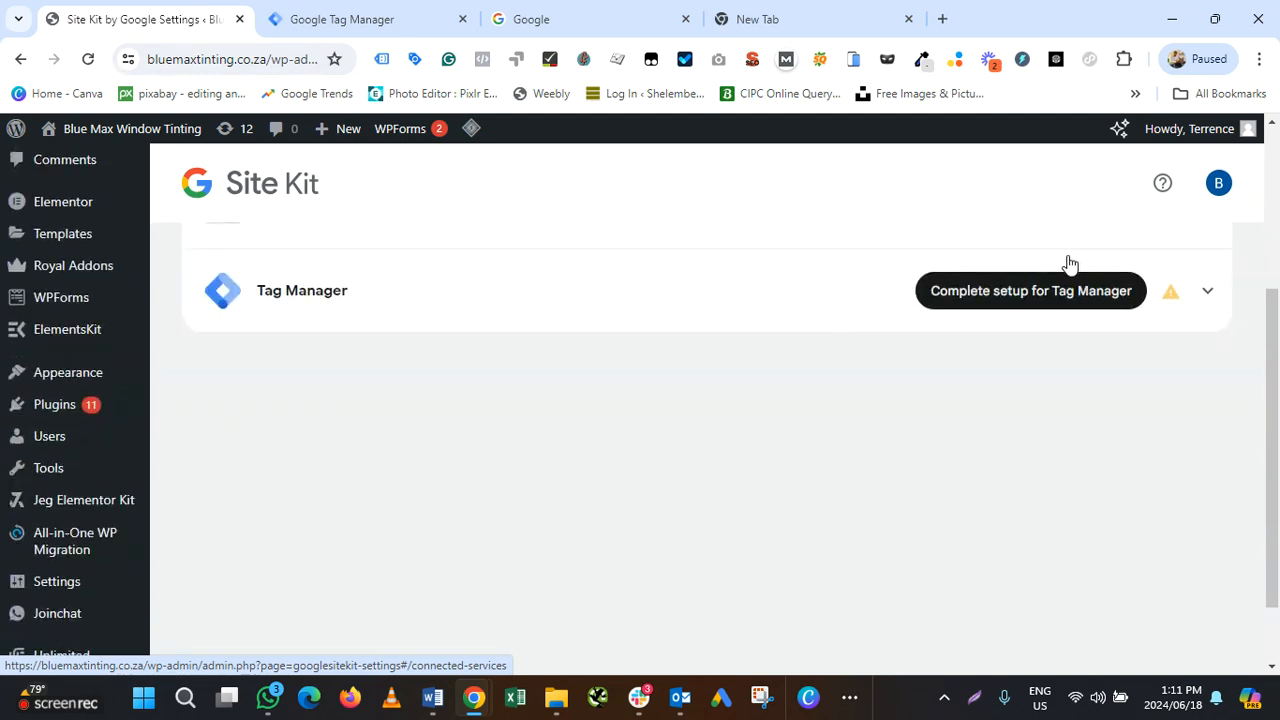
pyautogui.click(1035, 292)
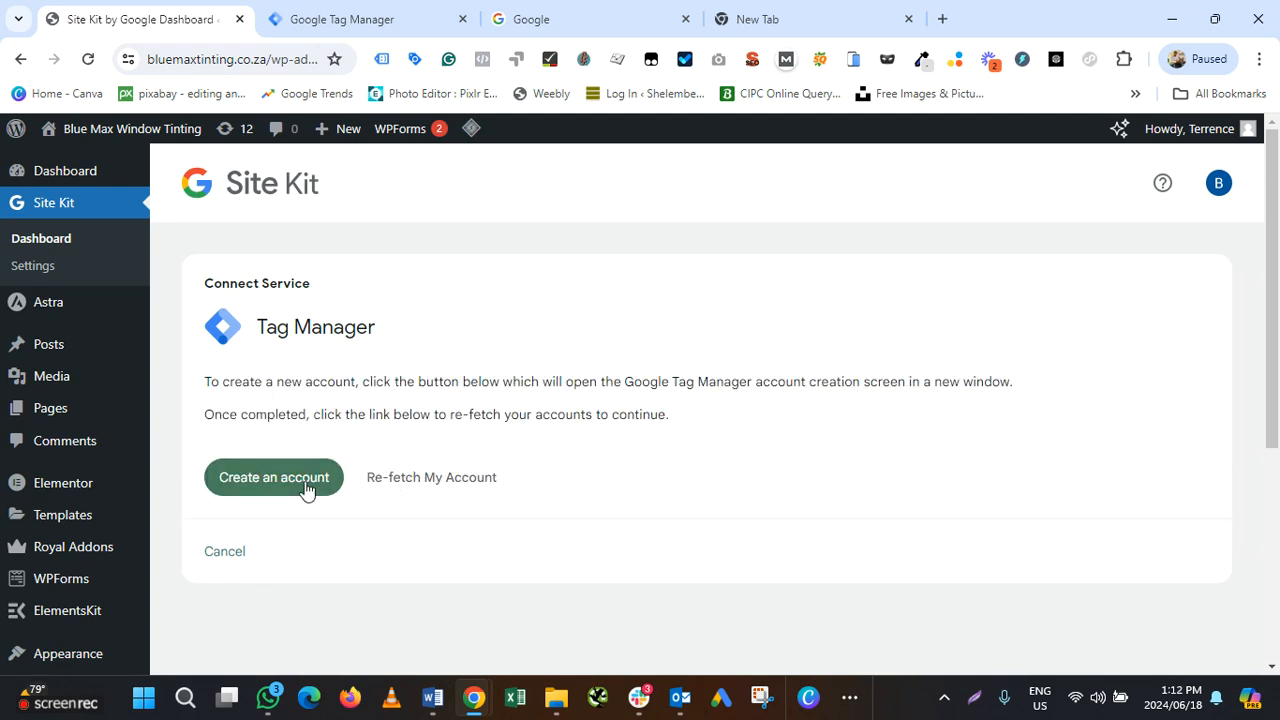
pyautogui.click(440, 480)
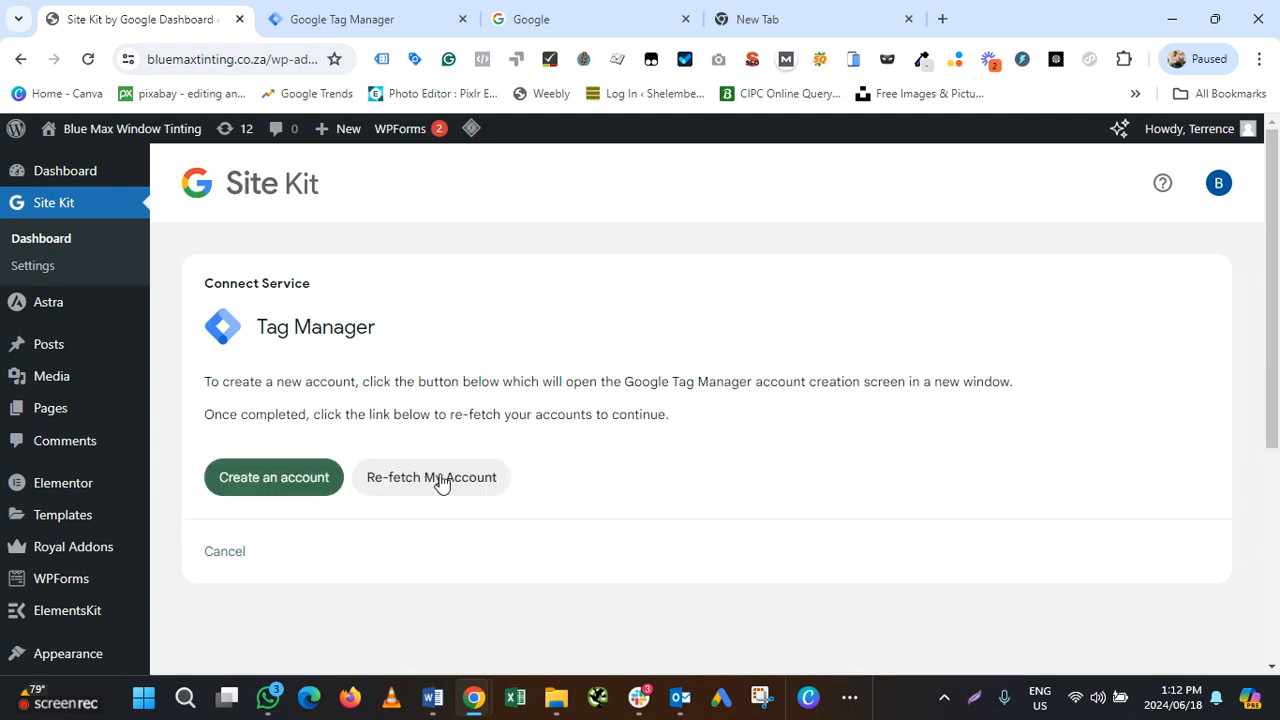
pyautogui.click(258, 480)
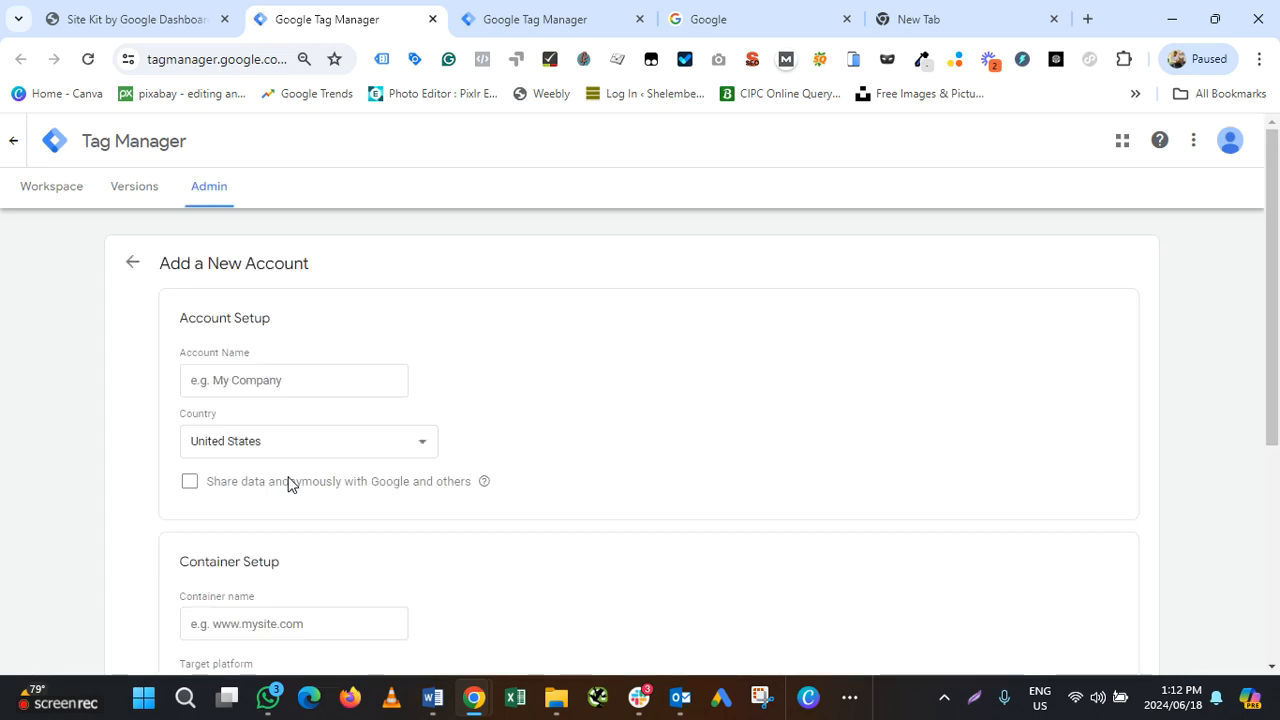
pyautogui.click(431, 19)
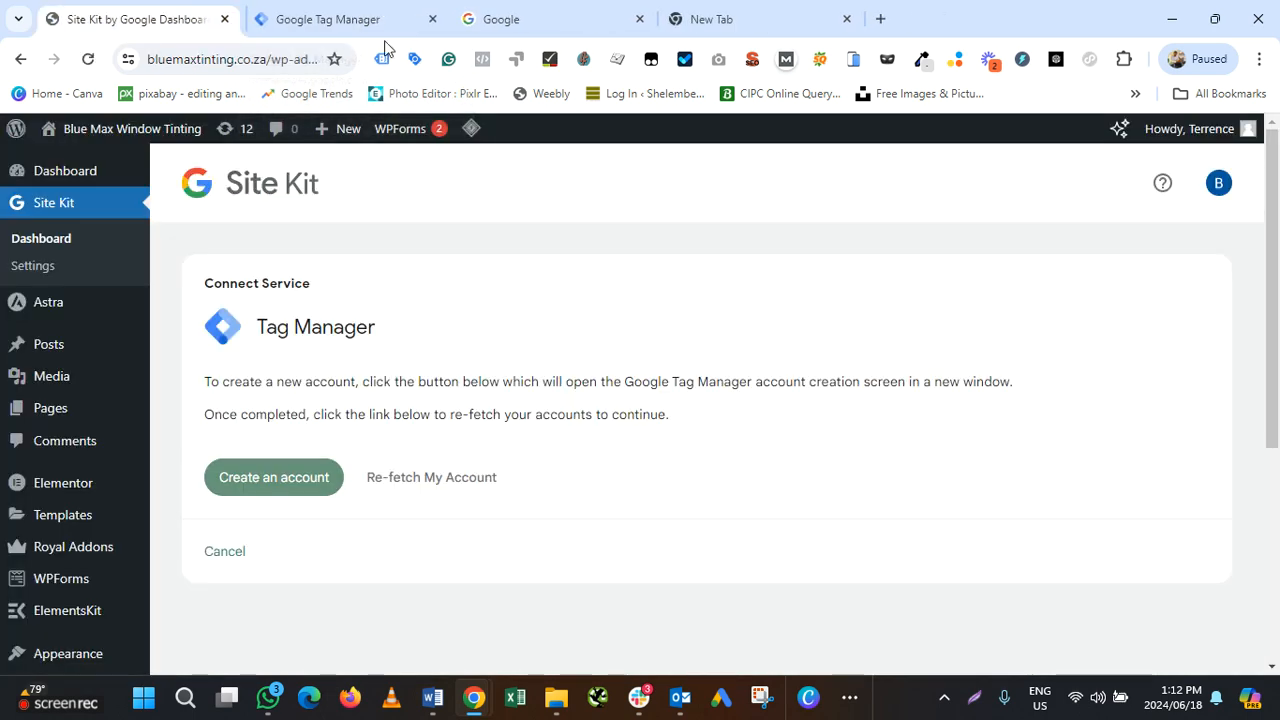
pyautogui.click(444, 495)
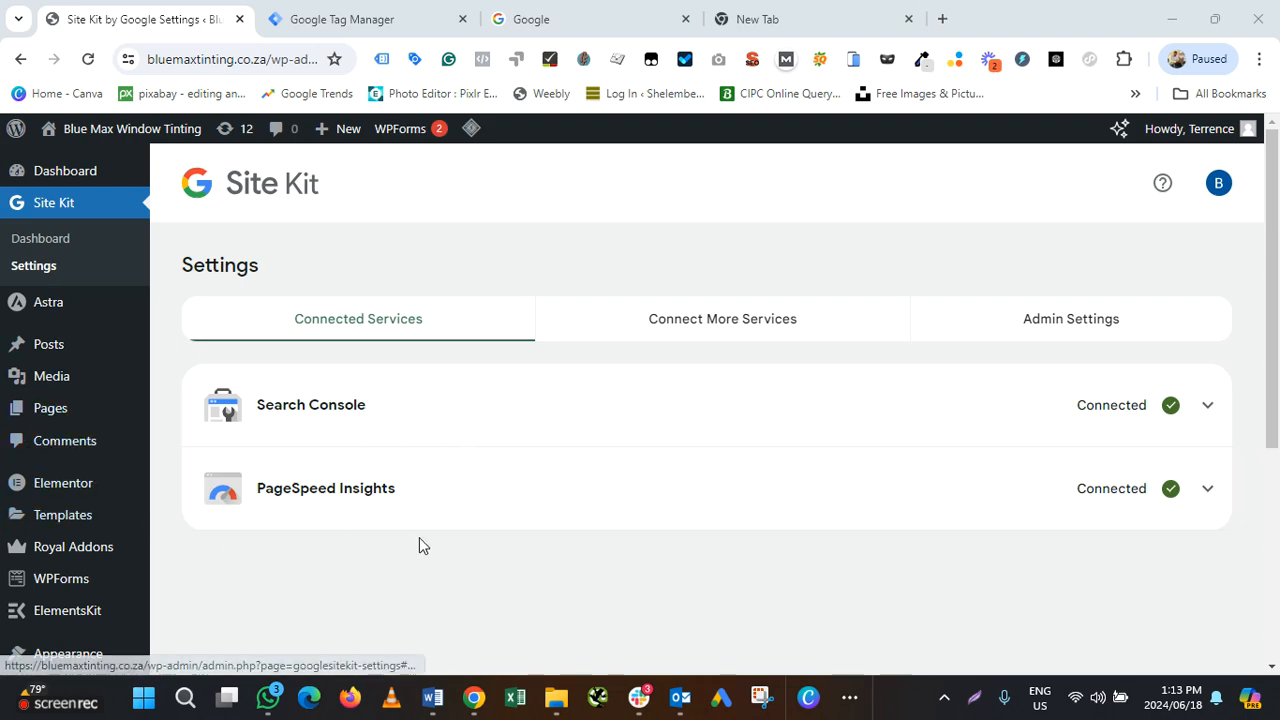
# Start the Tag Manager setup from Site Kit's Connect More Services list
pyautogui.click(723, 320)
pyautogui.scroll(-5, 730, 330)
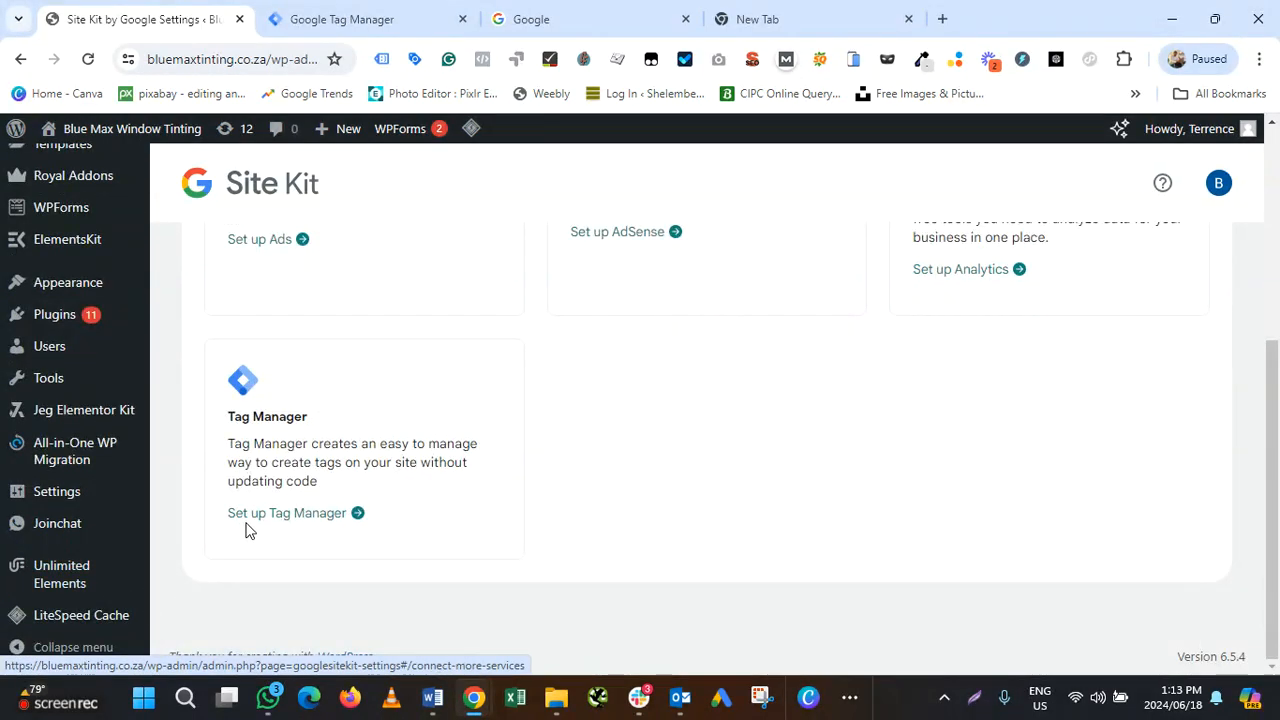
pyautogui.click(286, 516)
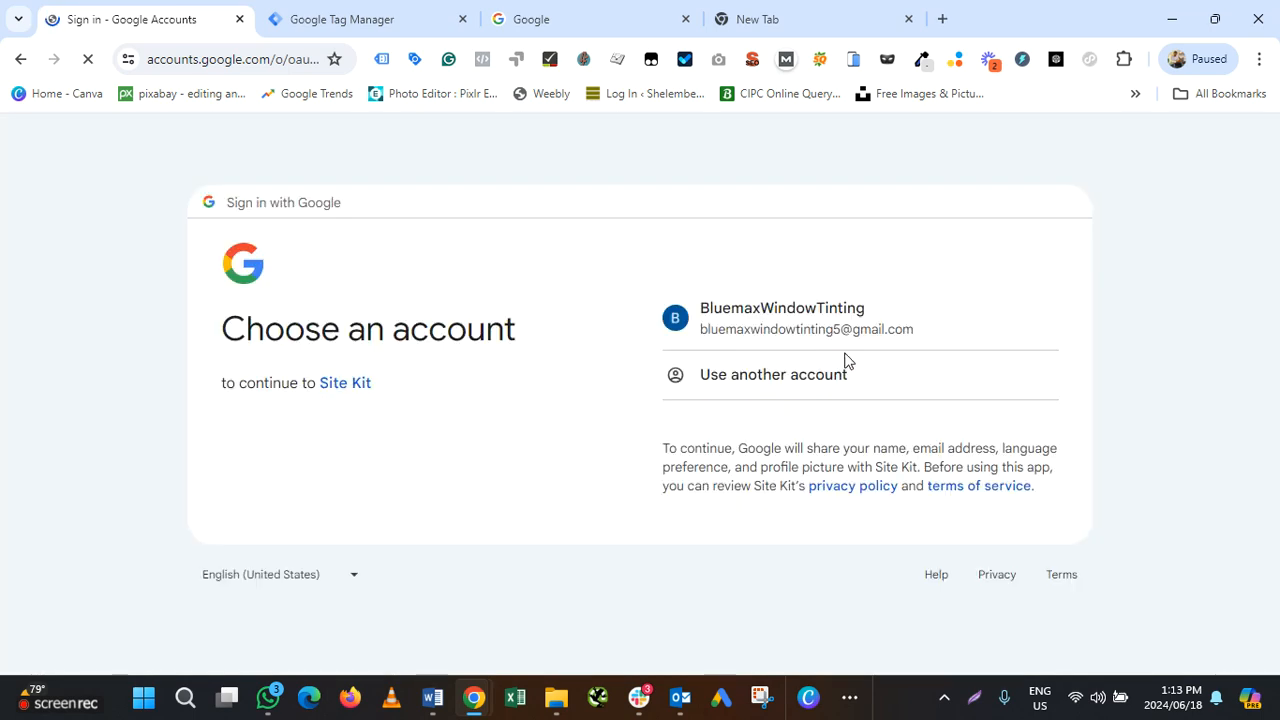
# Sign in with the site's Google account and approve Site Kit's additional access
pyautogui.click(797, 320)
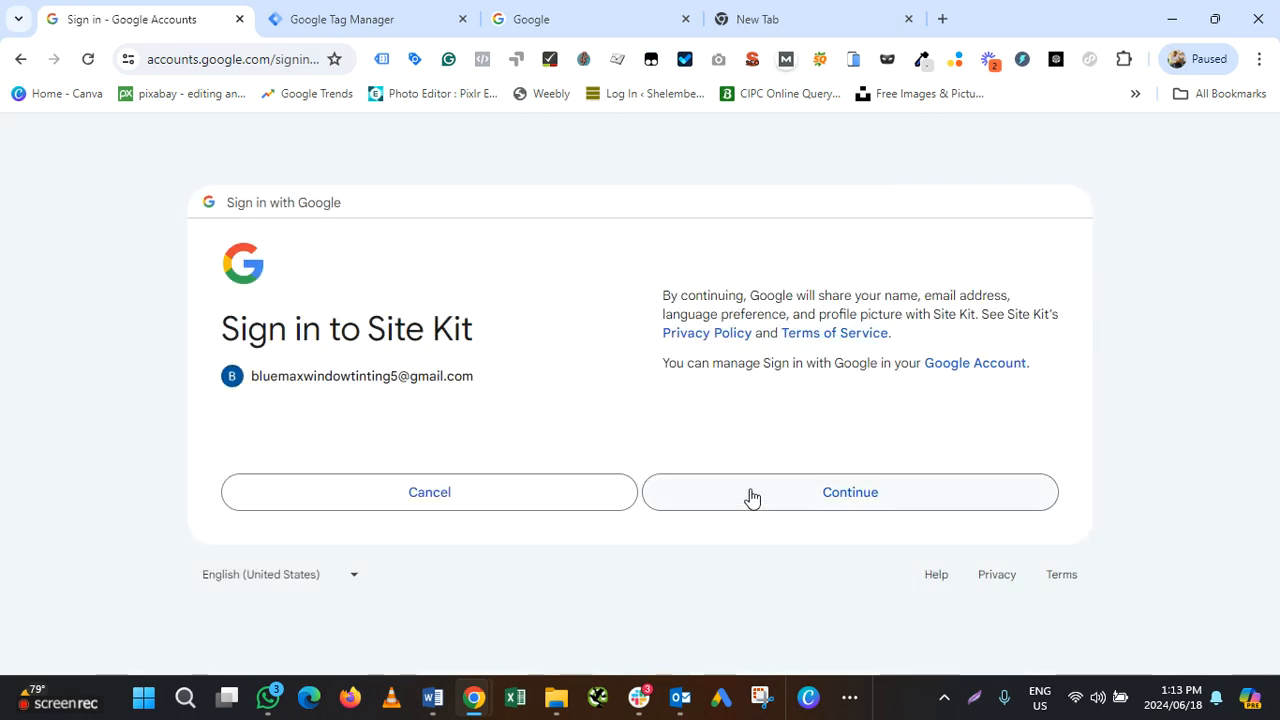
pyautogui.click(744, 506)
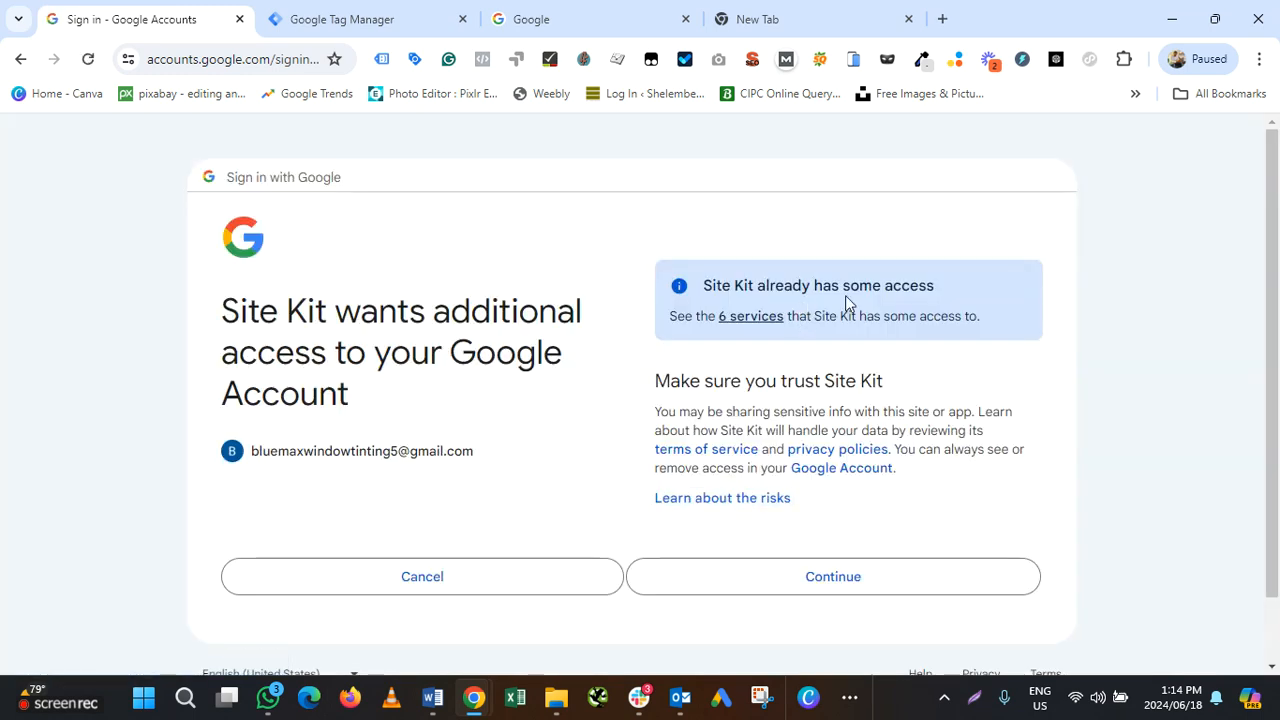
pyautogui.click(744, 577)
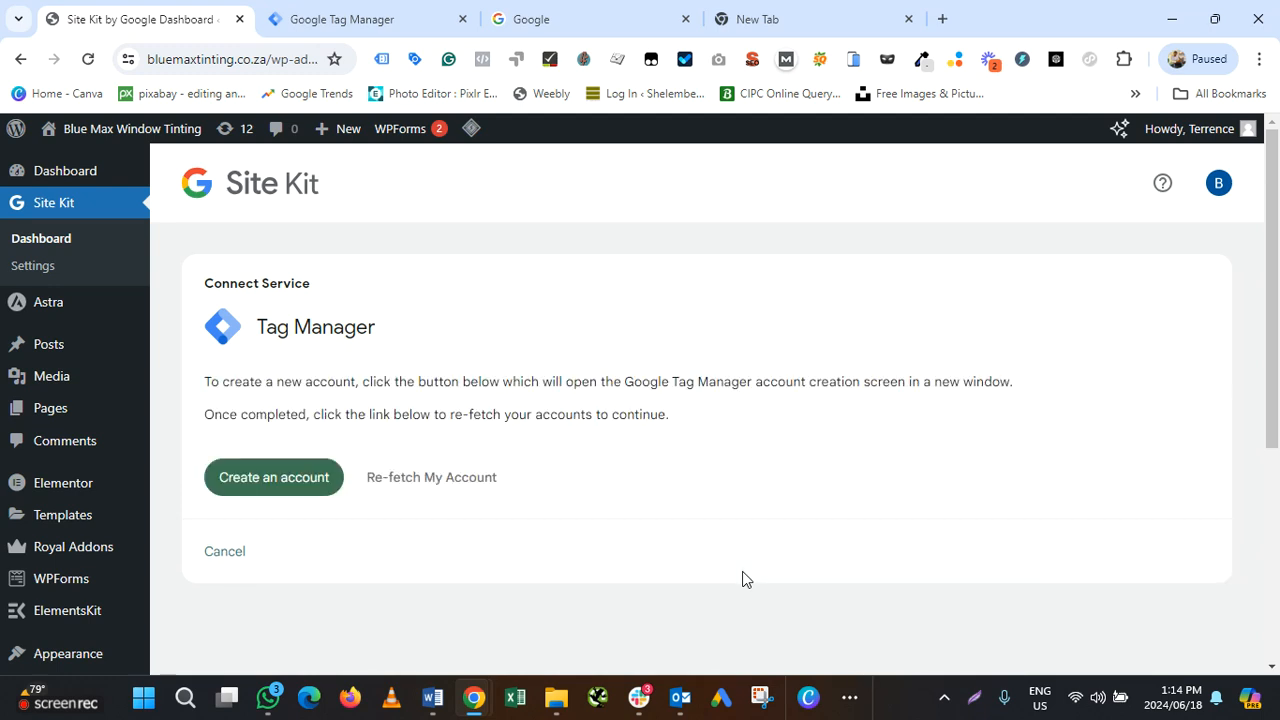
# Close the extra account-creation tab, check the Google account, and re-fetch Tag Manager accounts twice
pyautogui.click(275, 477)
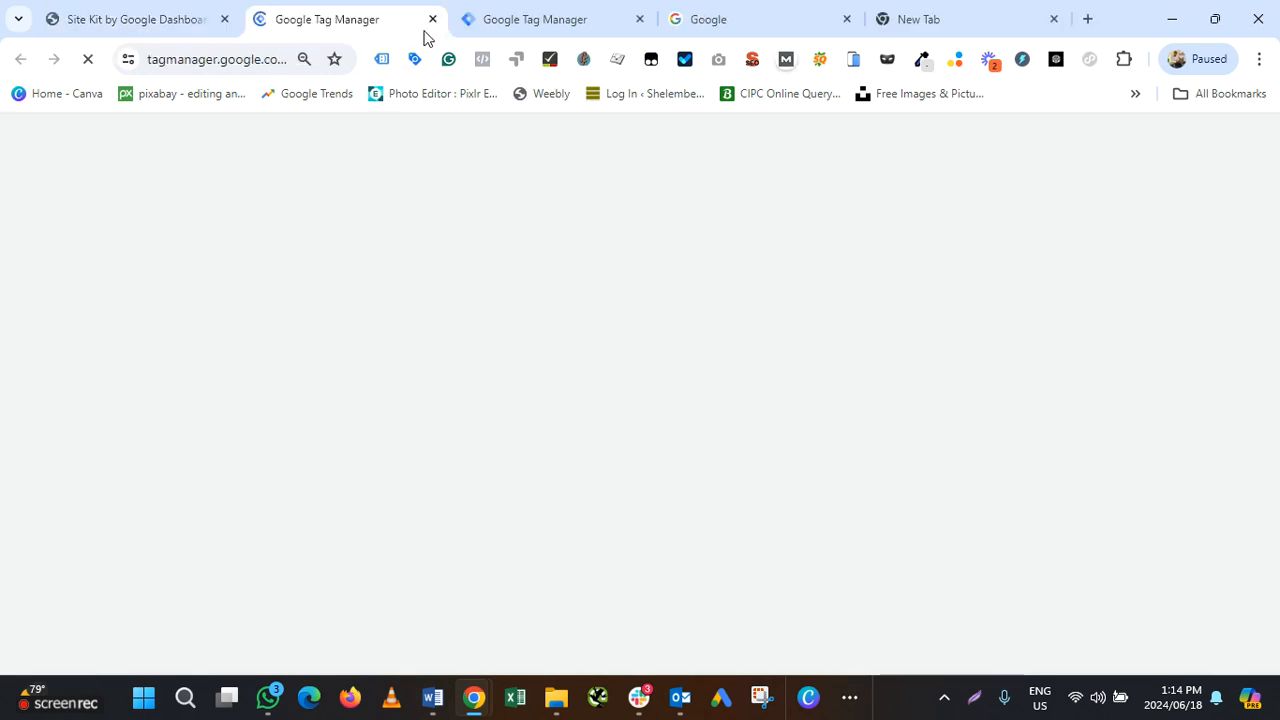
pyautogui.click(432, 19)
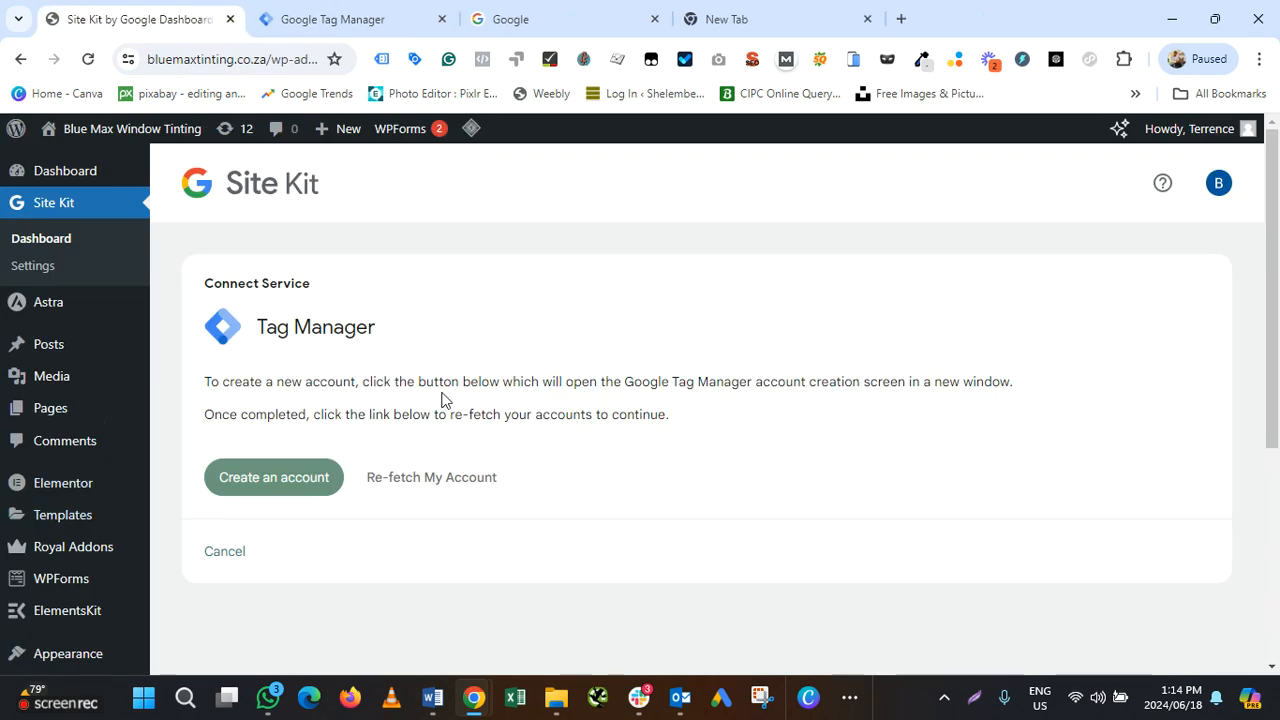
pyautogui.click(1218, 182)
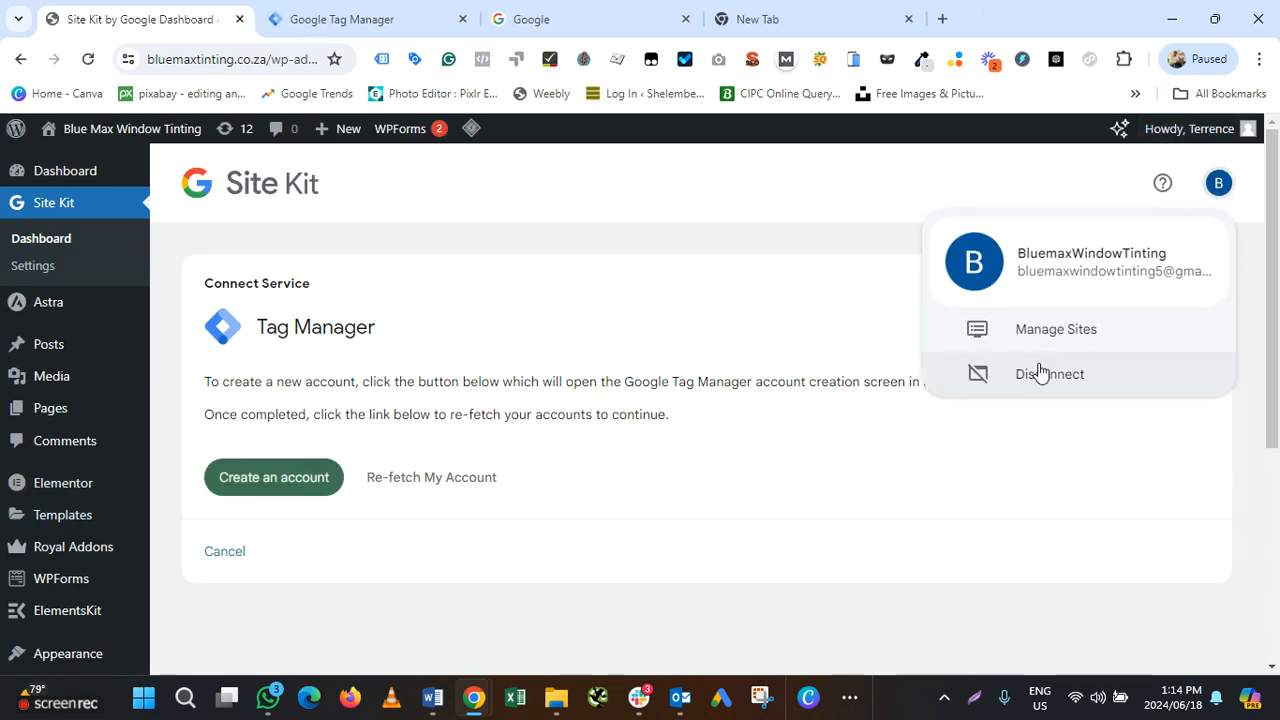
pyautogui.click(422, 488)
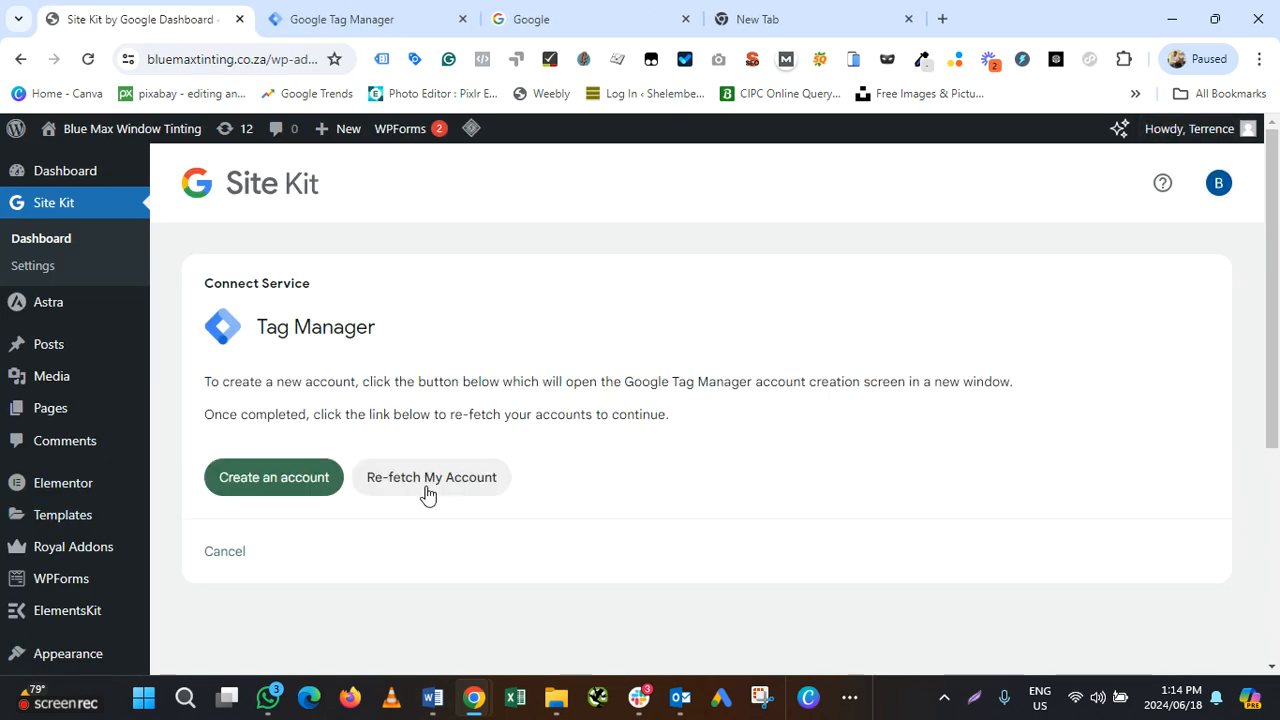
pyautogui.click(427, 492)
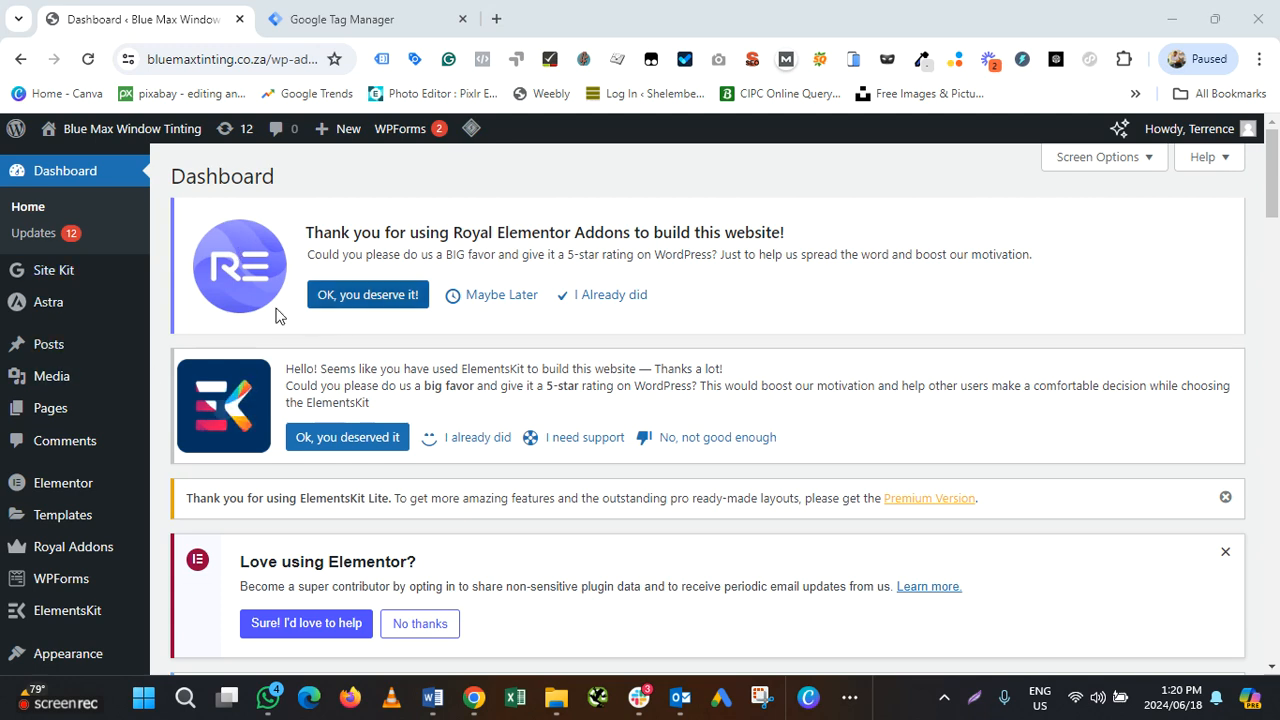
# From Site Kit Settings, set up Tag Manager to load the Bluemax Window Tinting account and container
pyautogui.moveTo(42, 313)
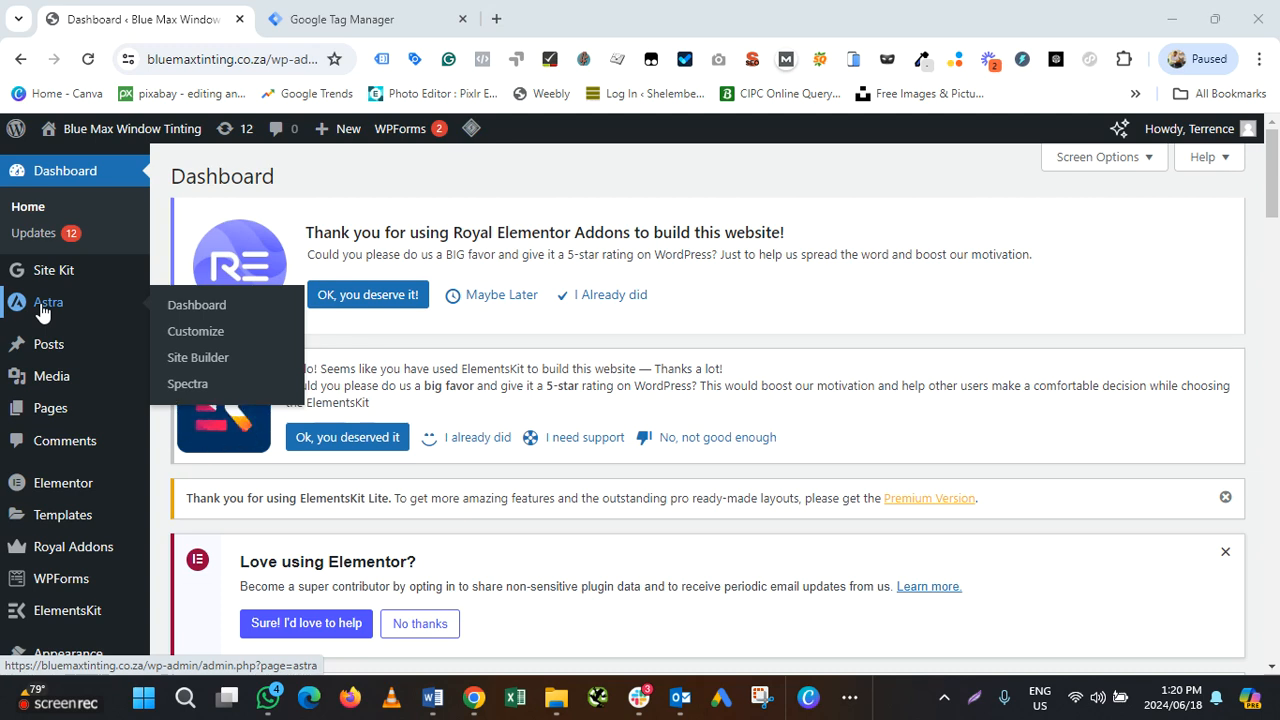
pyautogui.moveTo(48, 272)
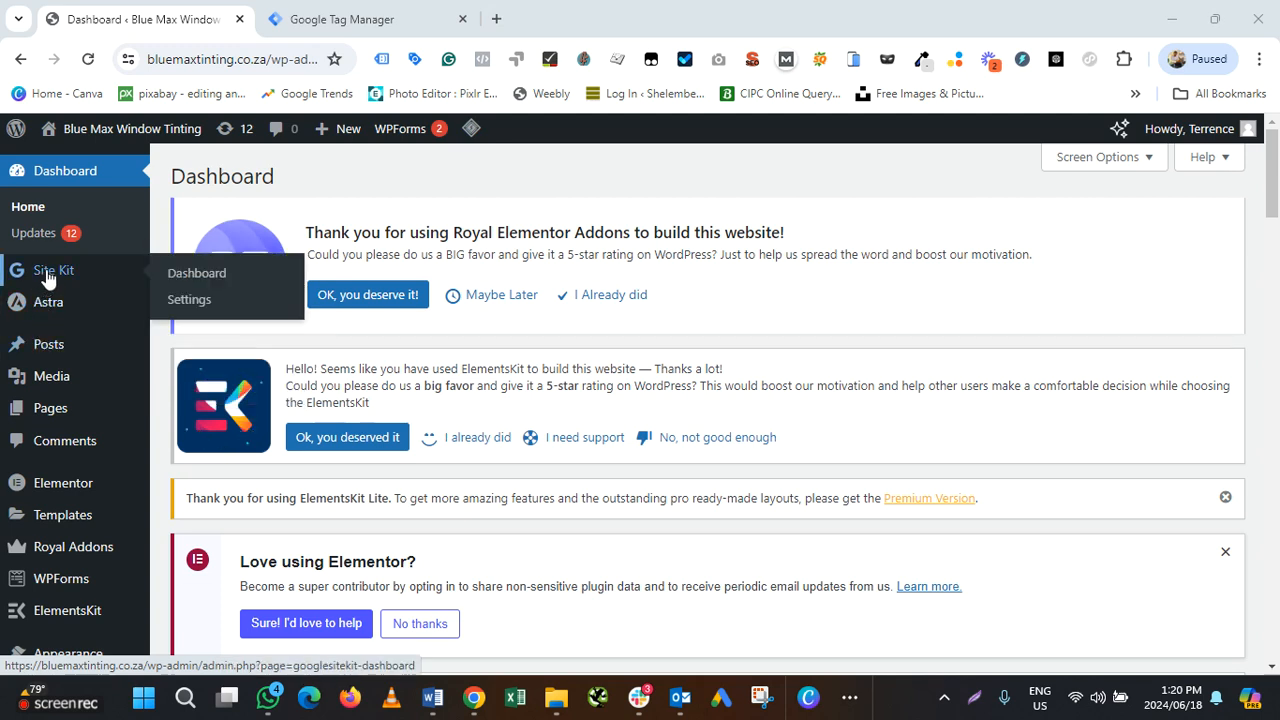
pyautogui.click(198, 303)
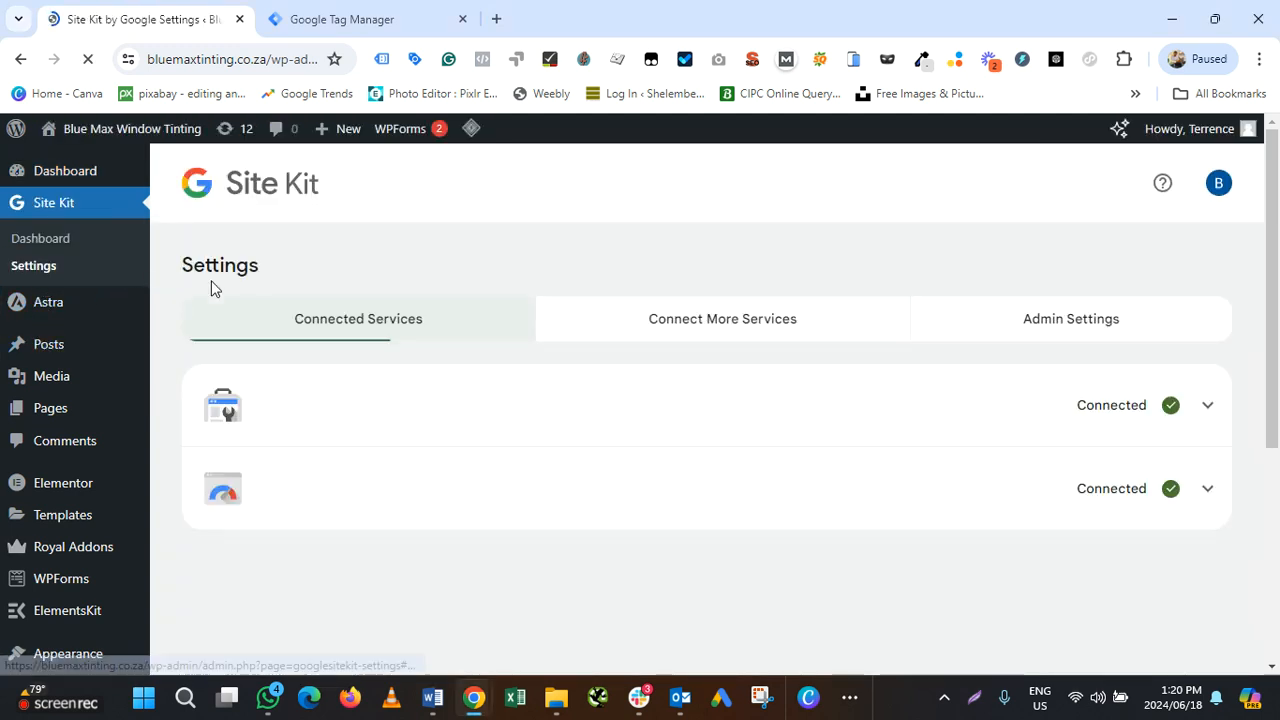
pyautogui.click(783, 328)
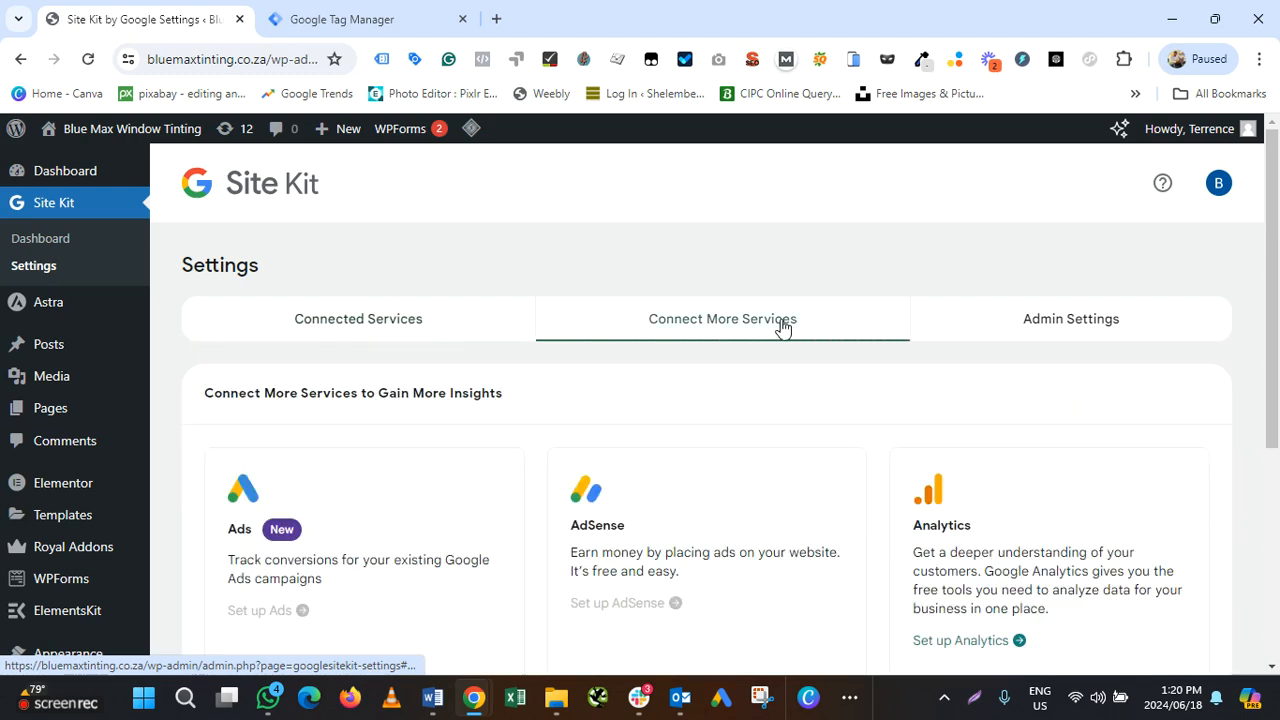
pyautogui.scroll(-1, 361, 509)
pyautogui.scroll(-3, 361, 509)
pyautogui.click(281, 515)
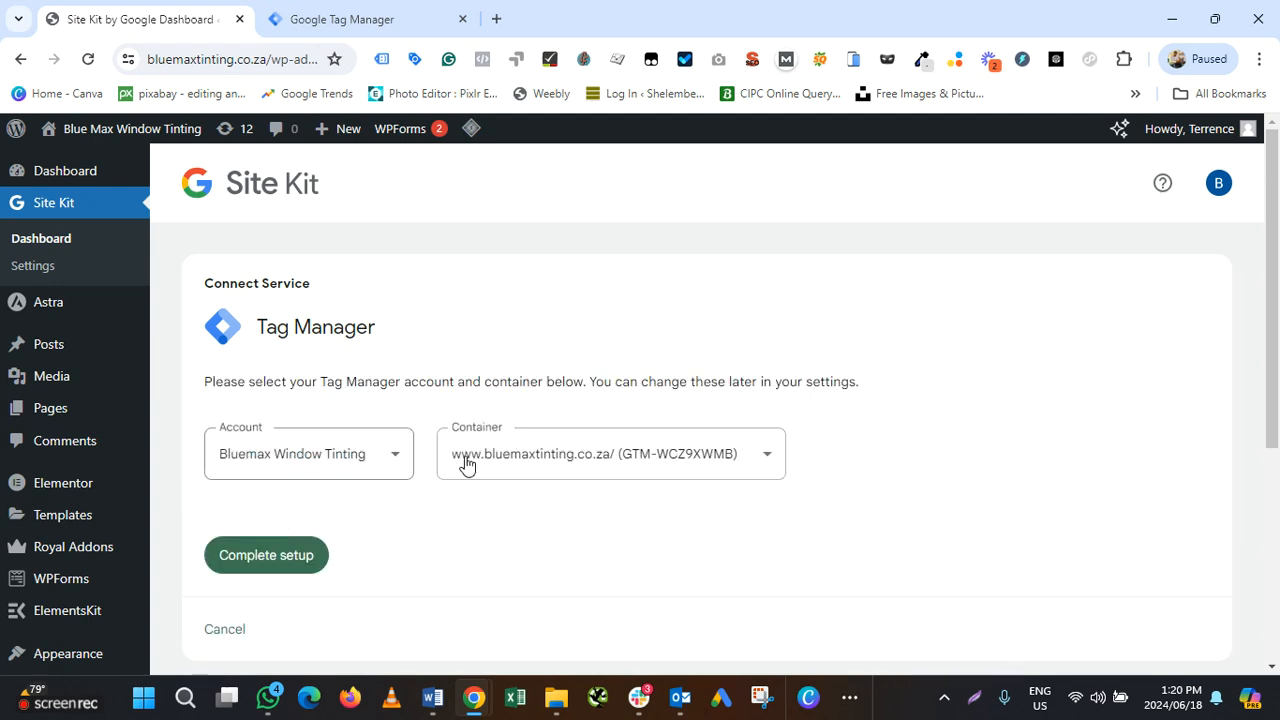
# Verify container GTM-WCZ9XWMB in Tag Manager, then complete the Site Kit Tag Manager setup
pyautogui.click(347, 21)
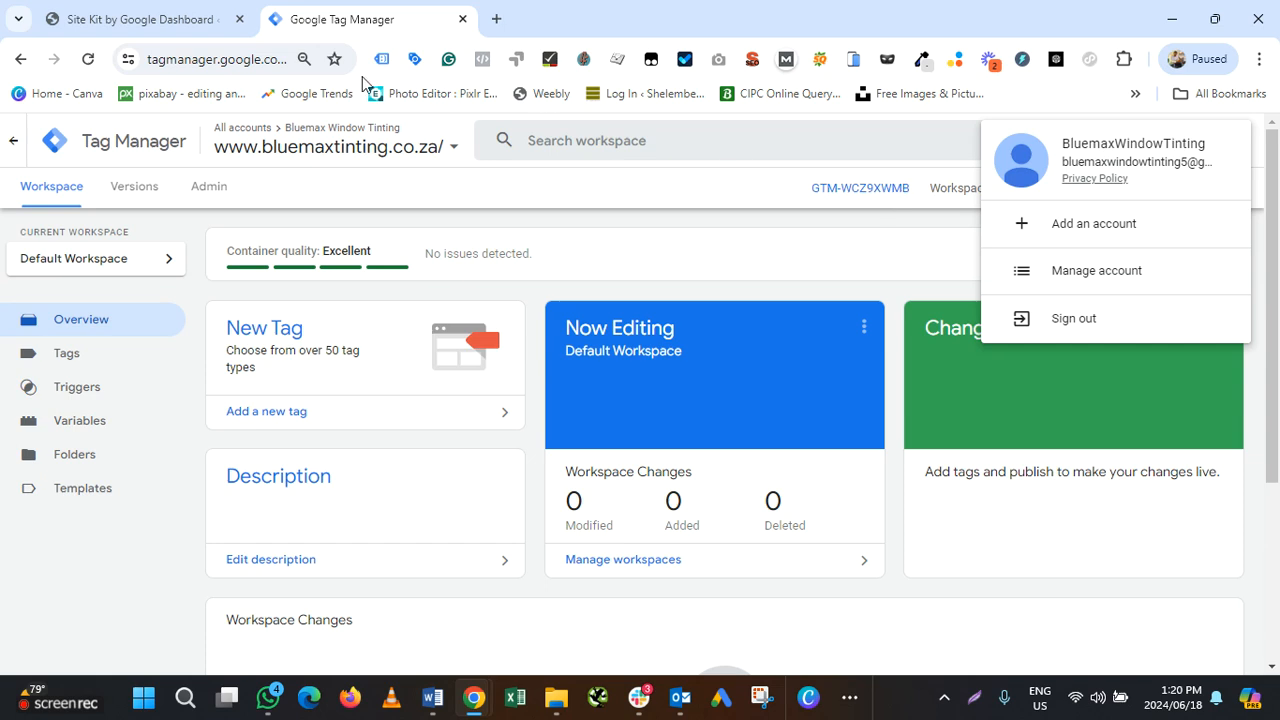
pyautogui.click(95, 20)
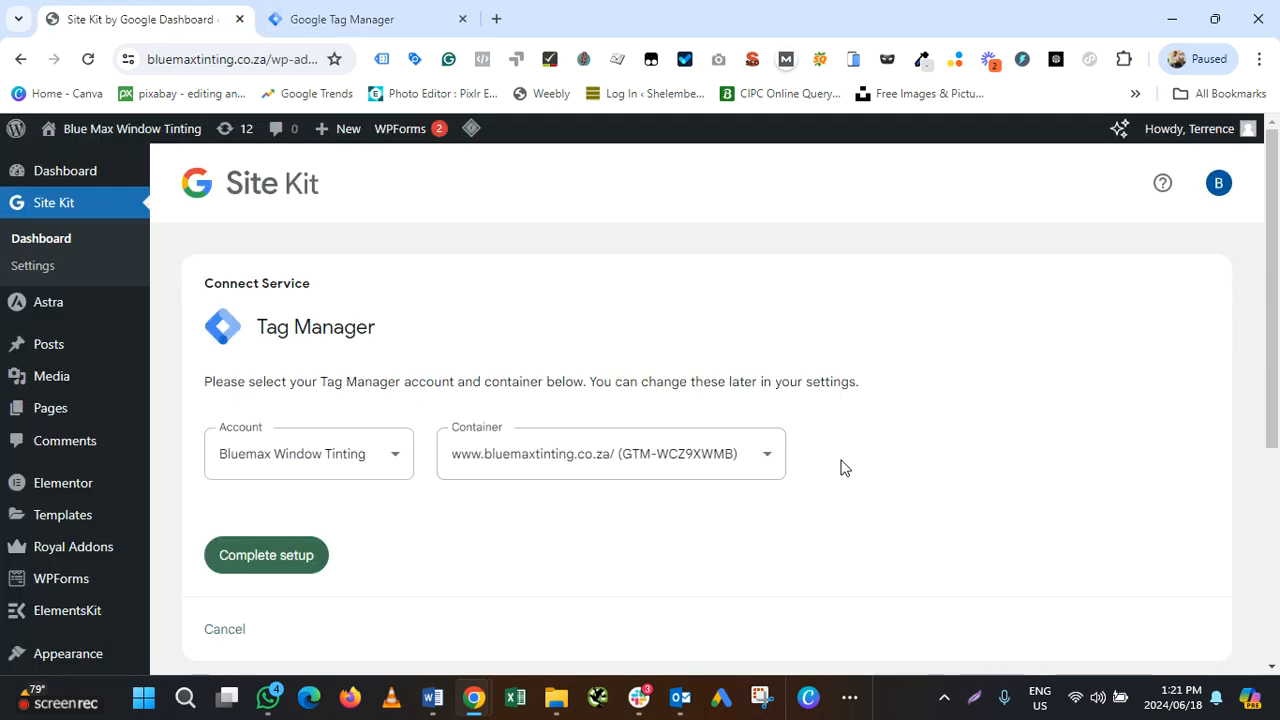
pyautogui.scroll(-2, 479, 332)
pyautogui.click(271, 369)
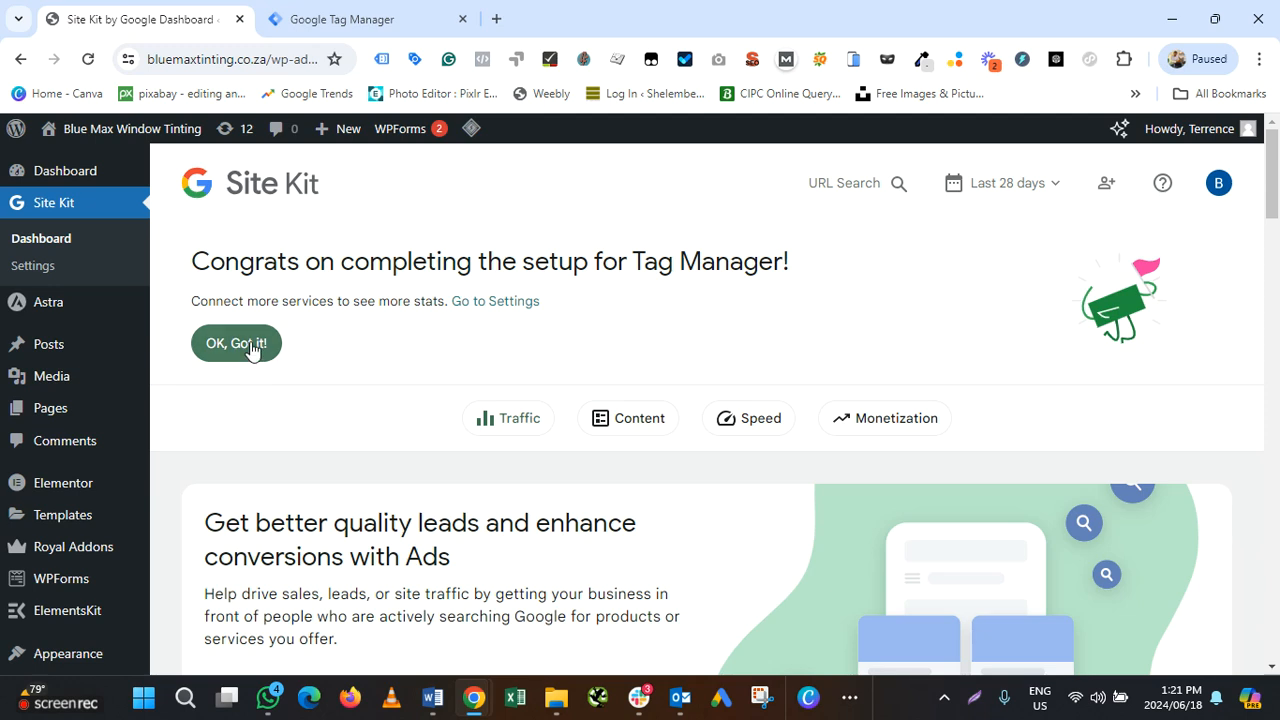
# Dismiss the Tag Manager congratulations banner and view the other services available to connect
pyautogui.click(253, 349)
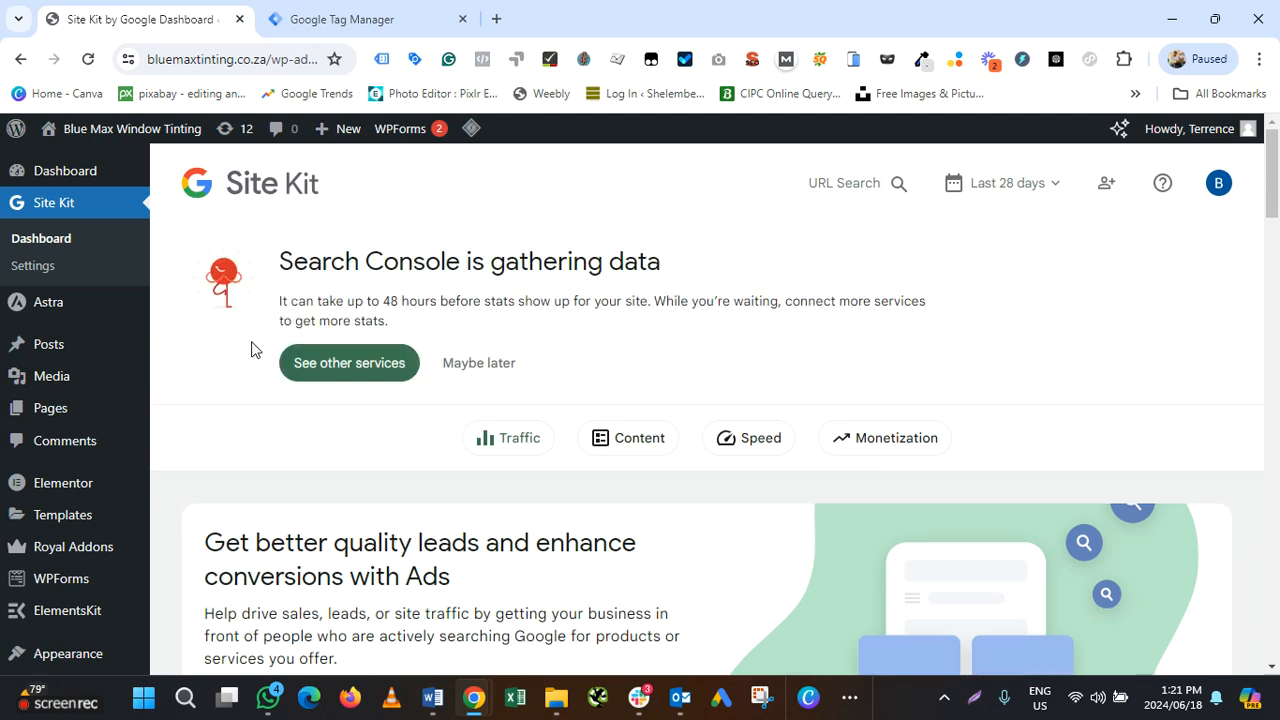
pyautogui.click(403, 374)
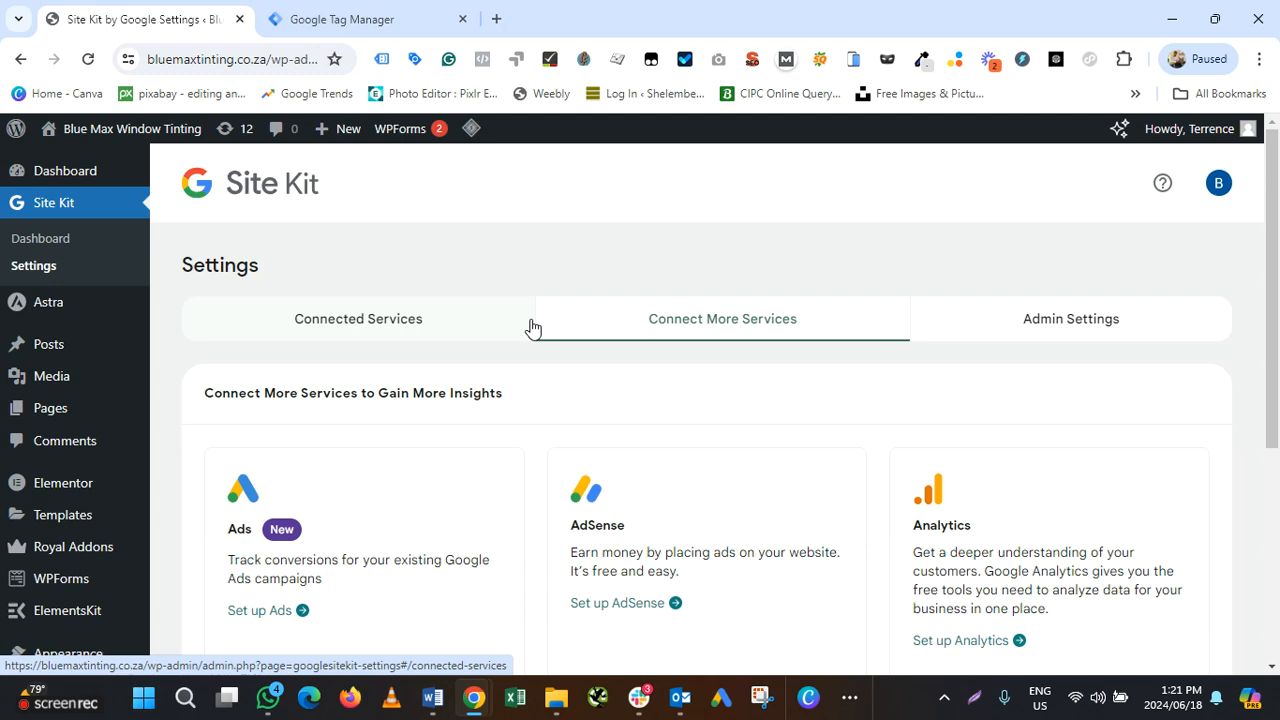
pyautogui.click(368, 22)
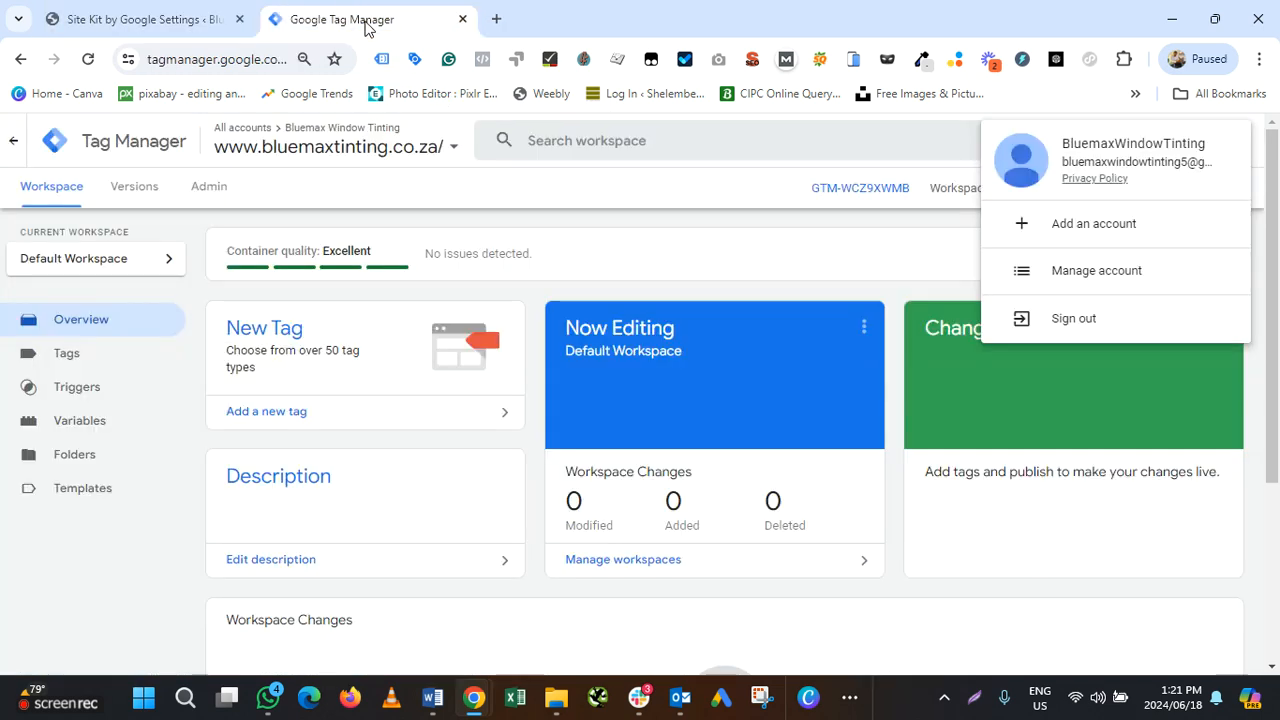
pyautogui.click(126, 20)
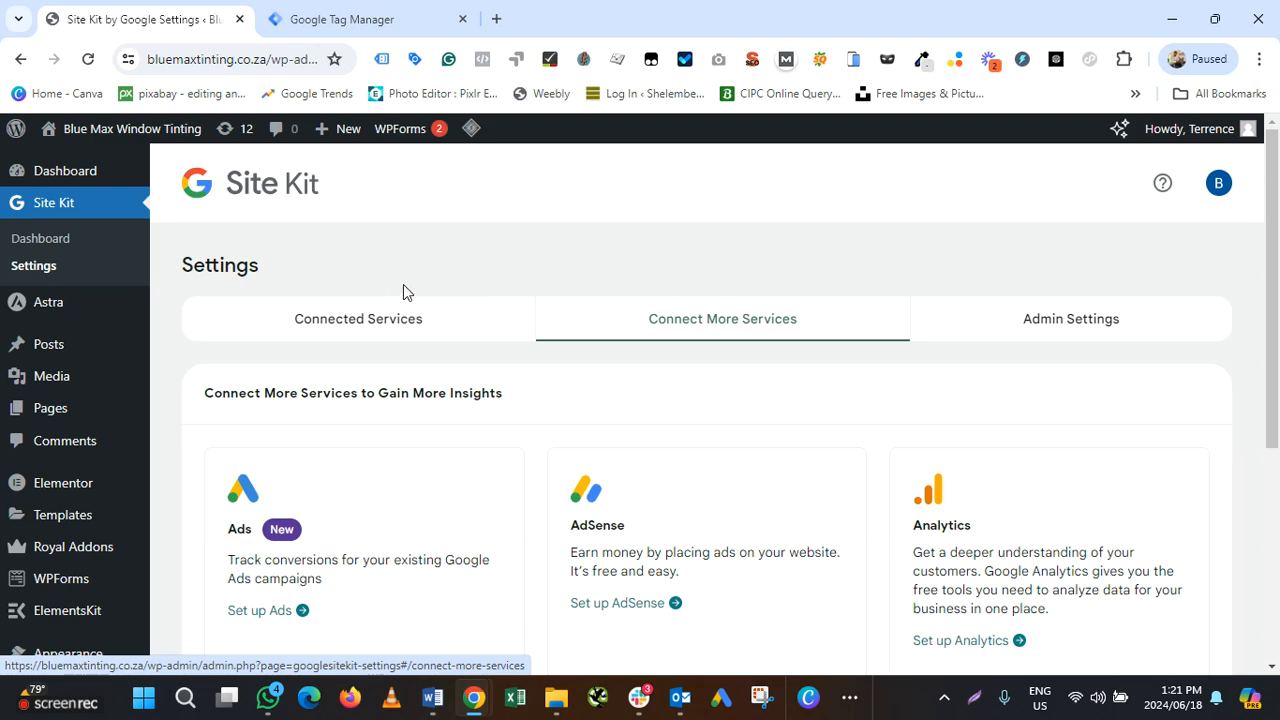
pyautogui.scroll(-4, 611, 389)
pyautogui.scroll(2, 622, 333)
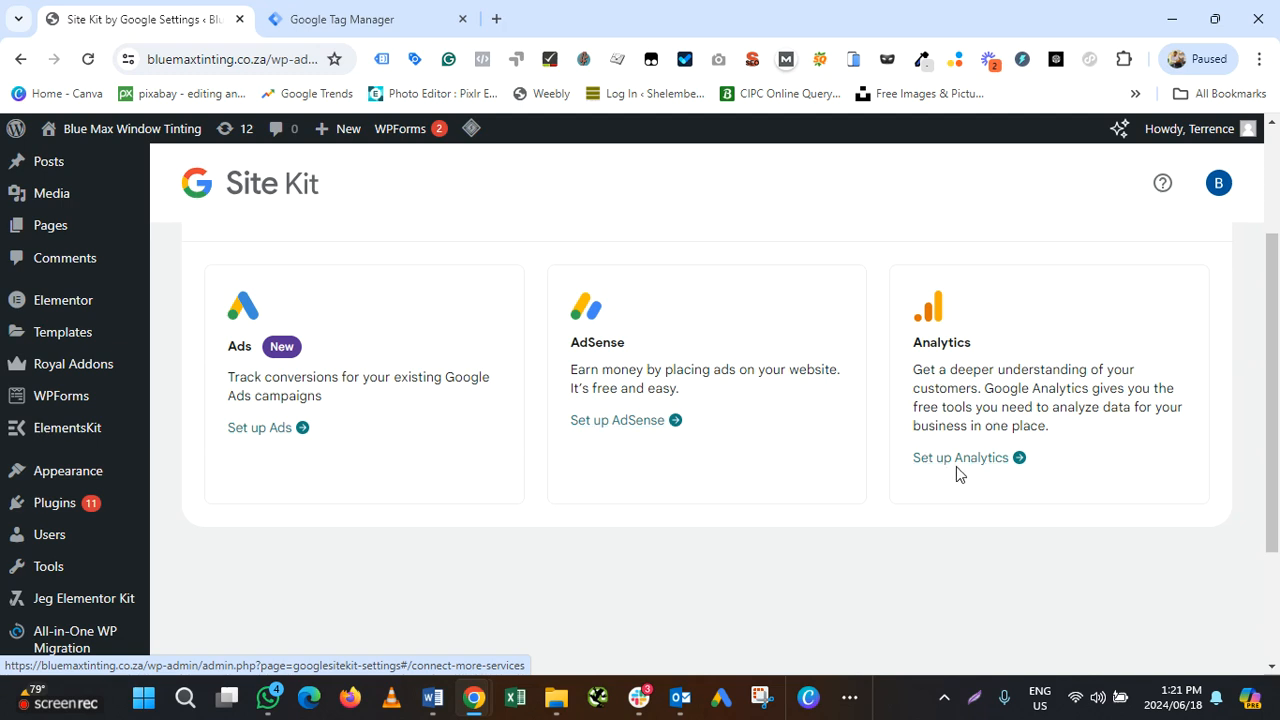
pyautogui.scroll(2, 958, 474)
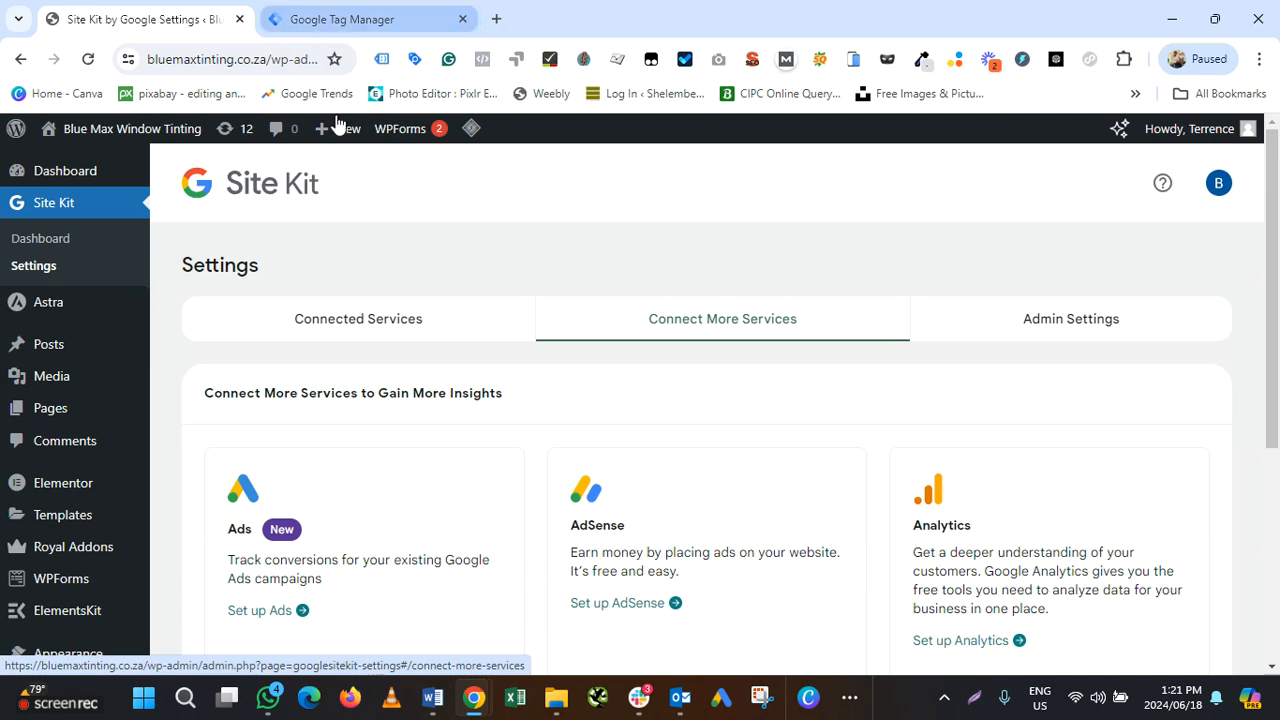
pyautogui.moveTo(334, 149)
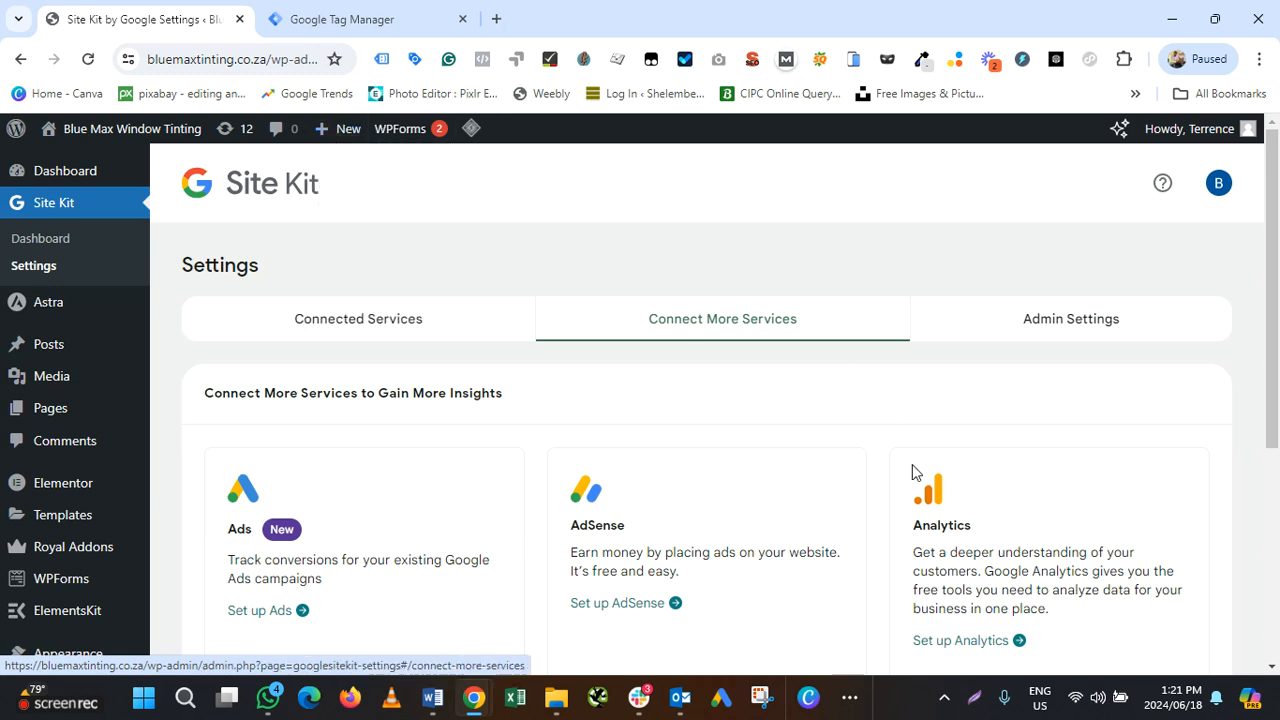
pyautogui.click(310, 21)
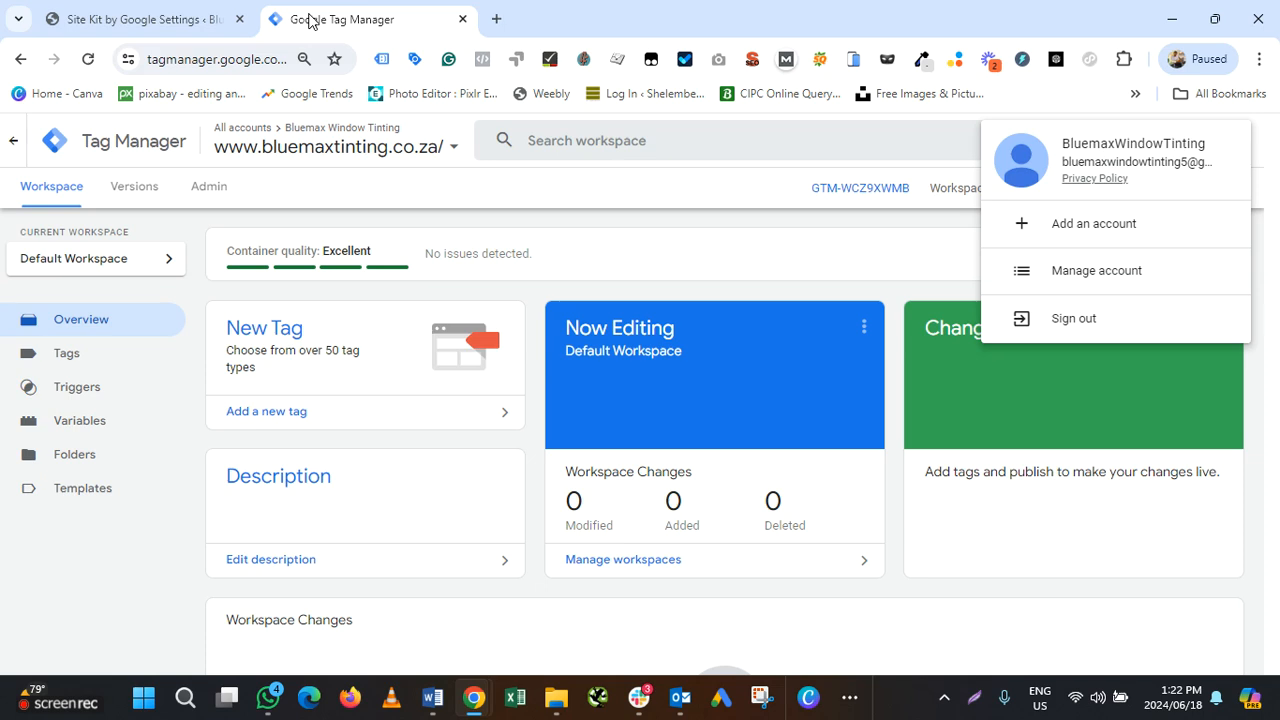
pyautogui.click(117, 24)
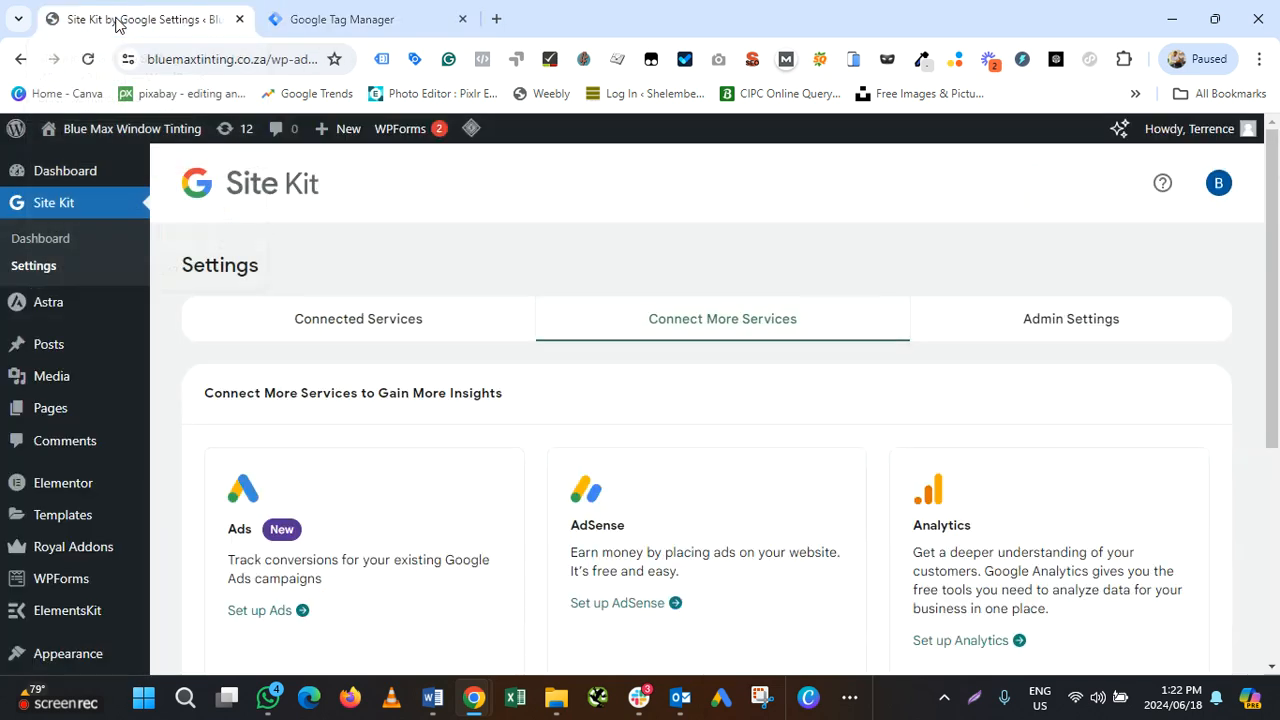